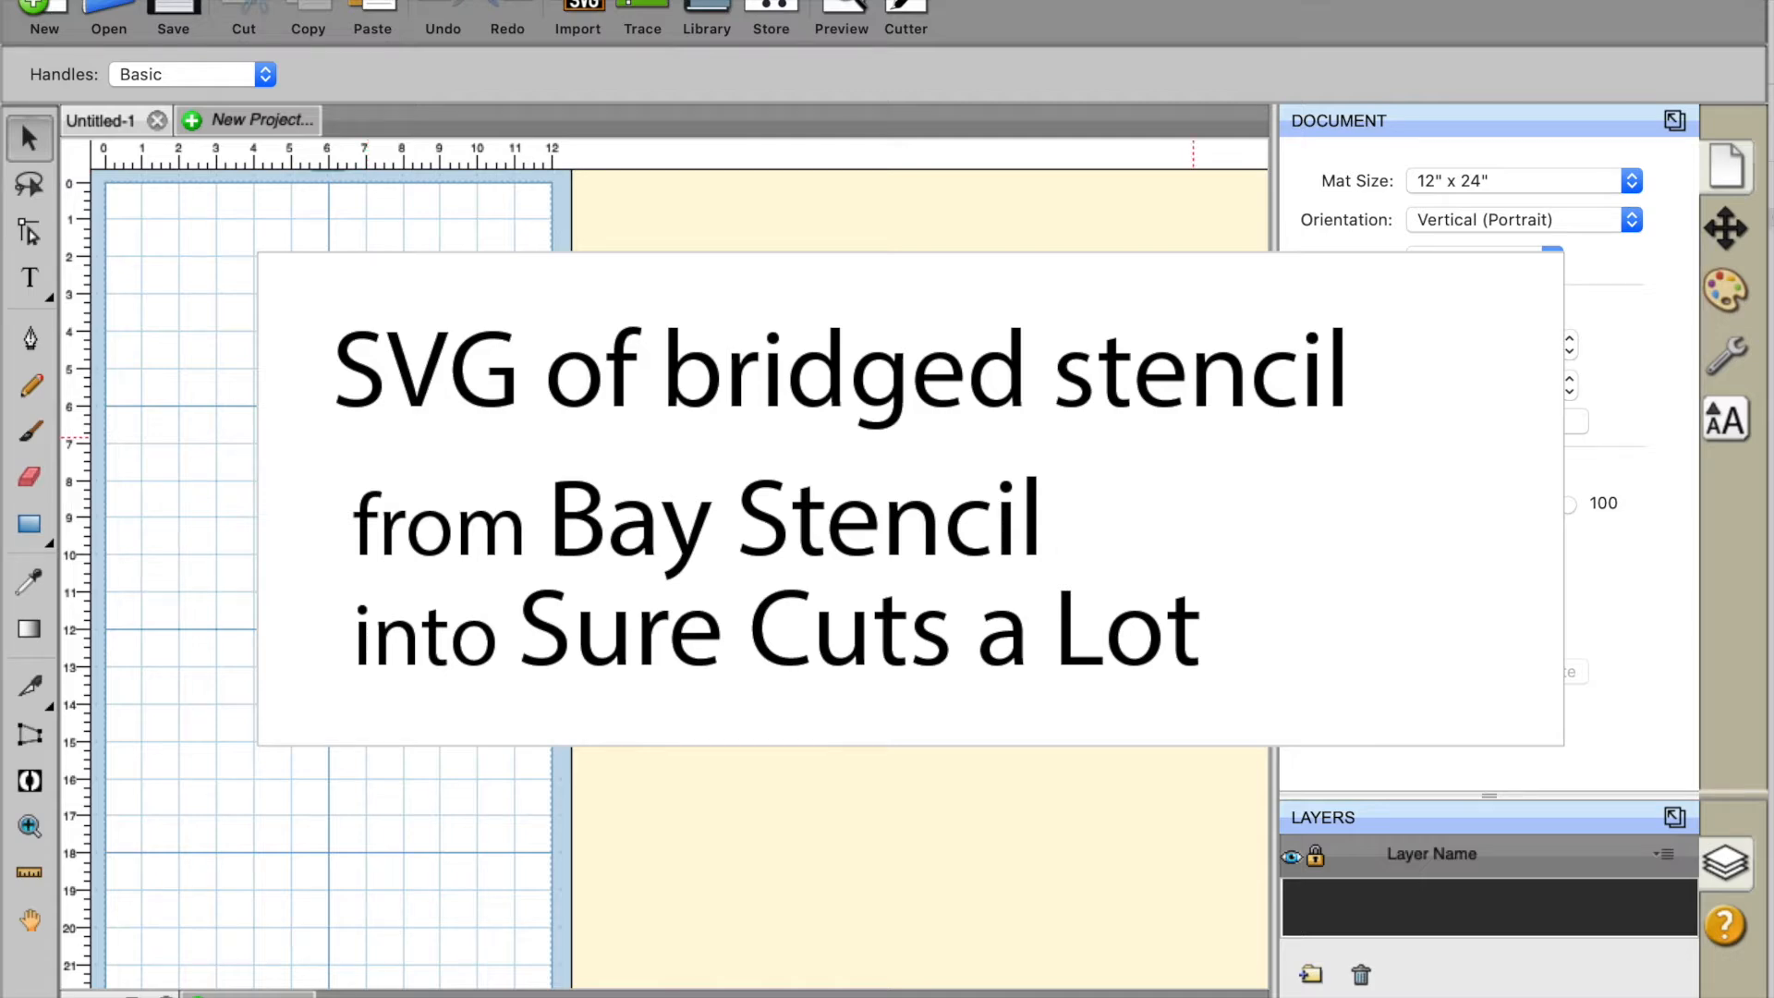
# Switch to the Bay Stencil e-mail in Mail, open its digital download page and download the free custom stencil files
pyautogui.press('super+Tab')
pyautogui.press('super+Tab')
pyautogui.press('super+Tab')
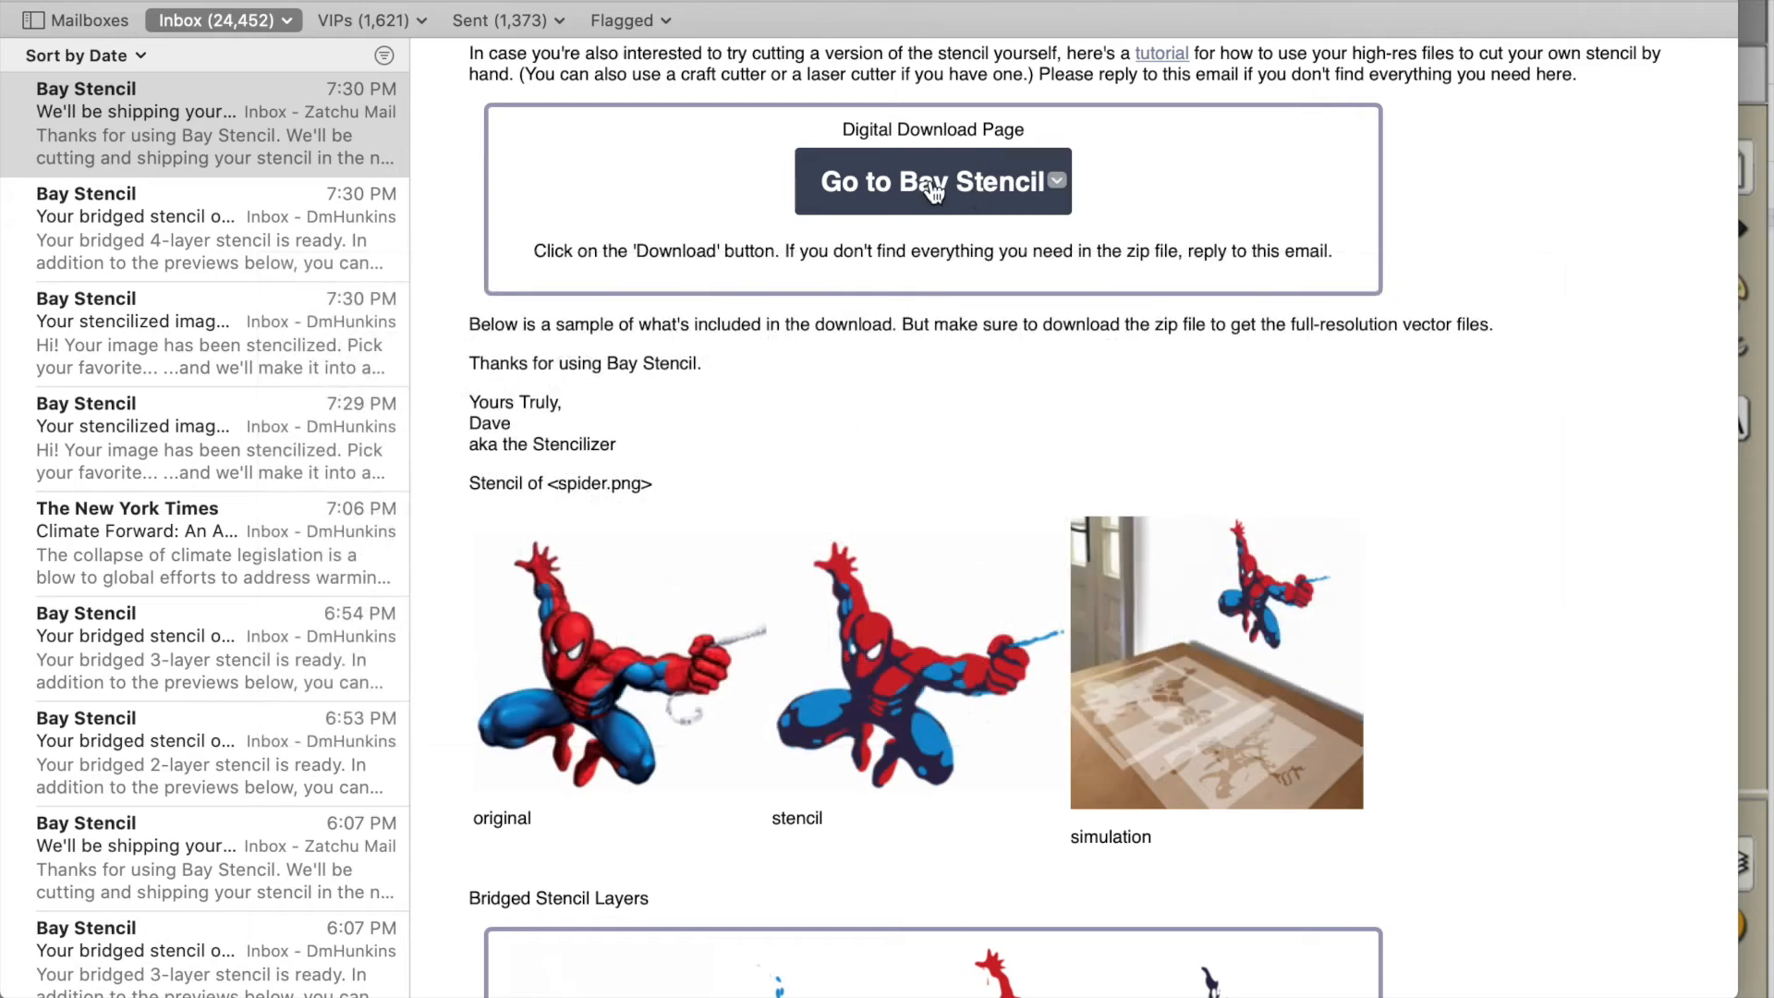
pyautogui.click(878, 184)
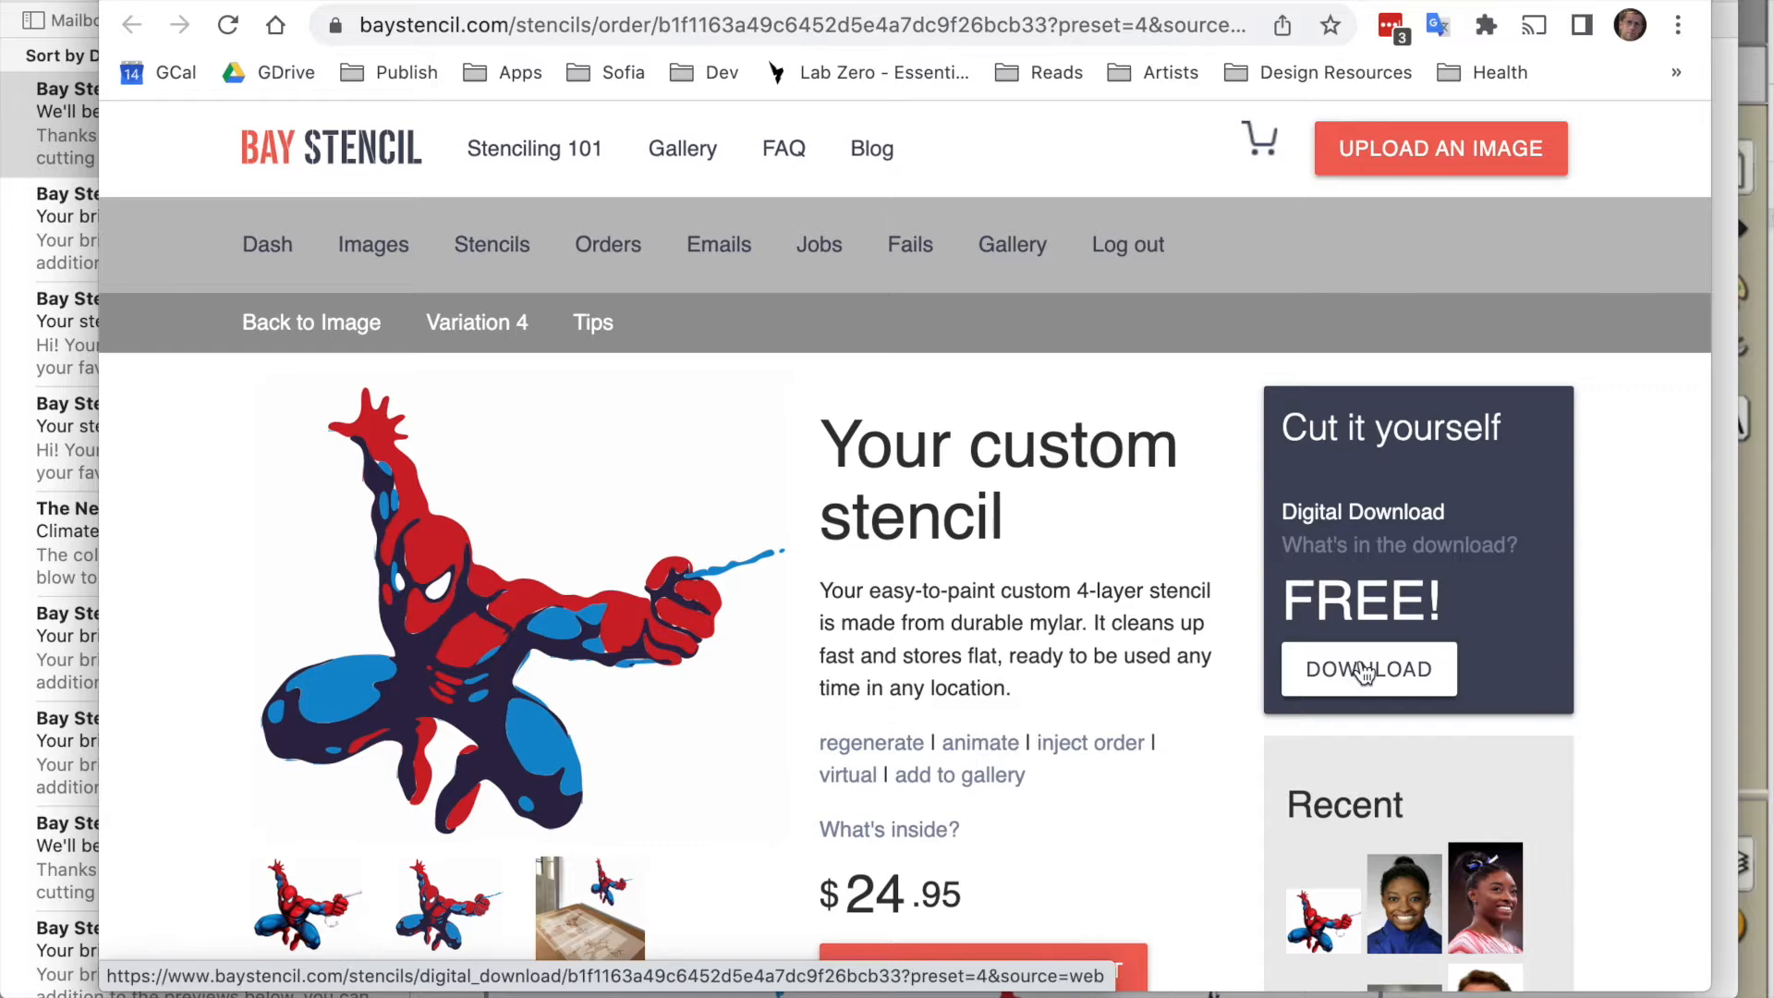
pyautogui.click(1366, 671)
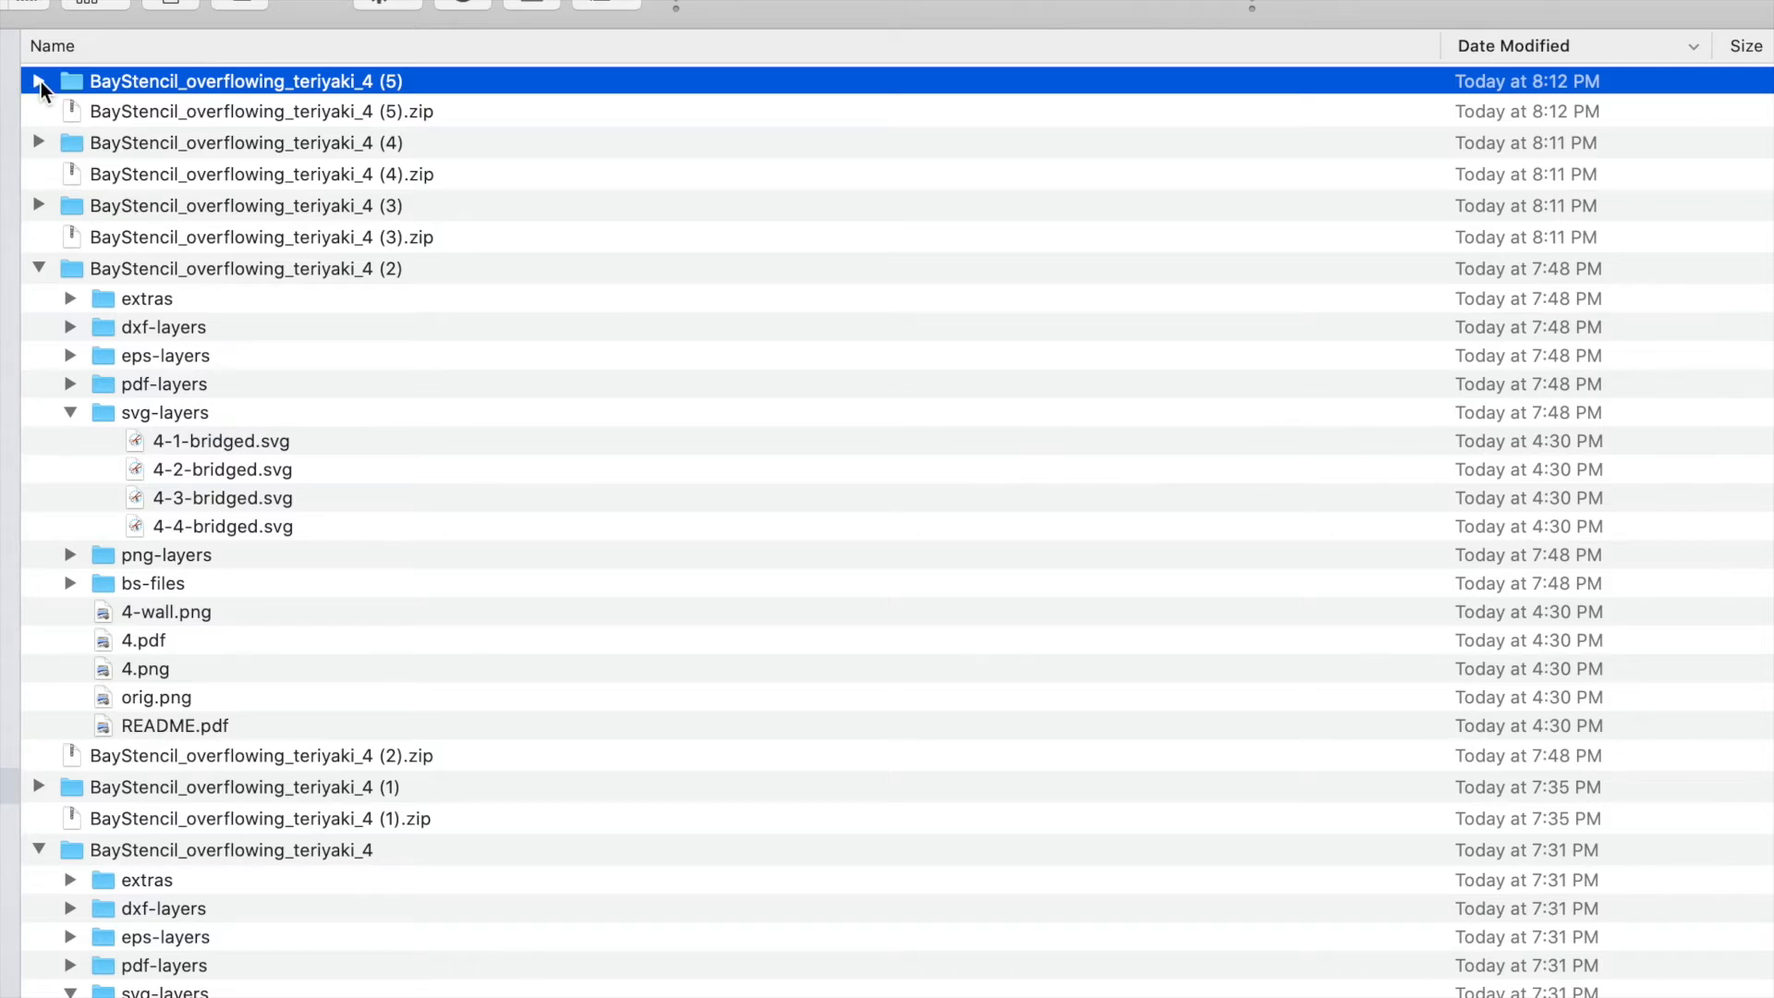
# Expand the BayStencil_overflowing_teriyaki_4 (5) folder and its svg-layers subfolder, and select 4-1-bridged.svg
pyautogui.click(39, 81)
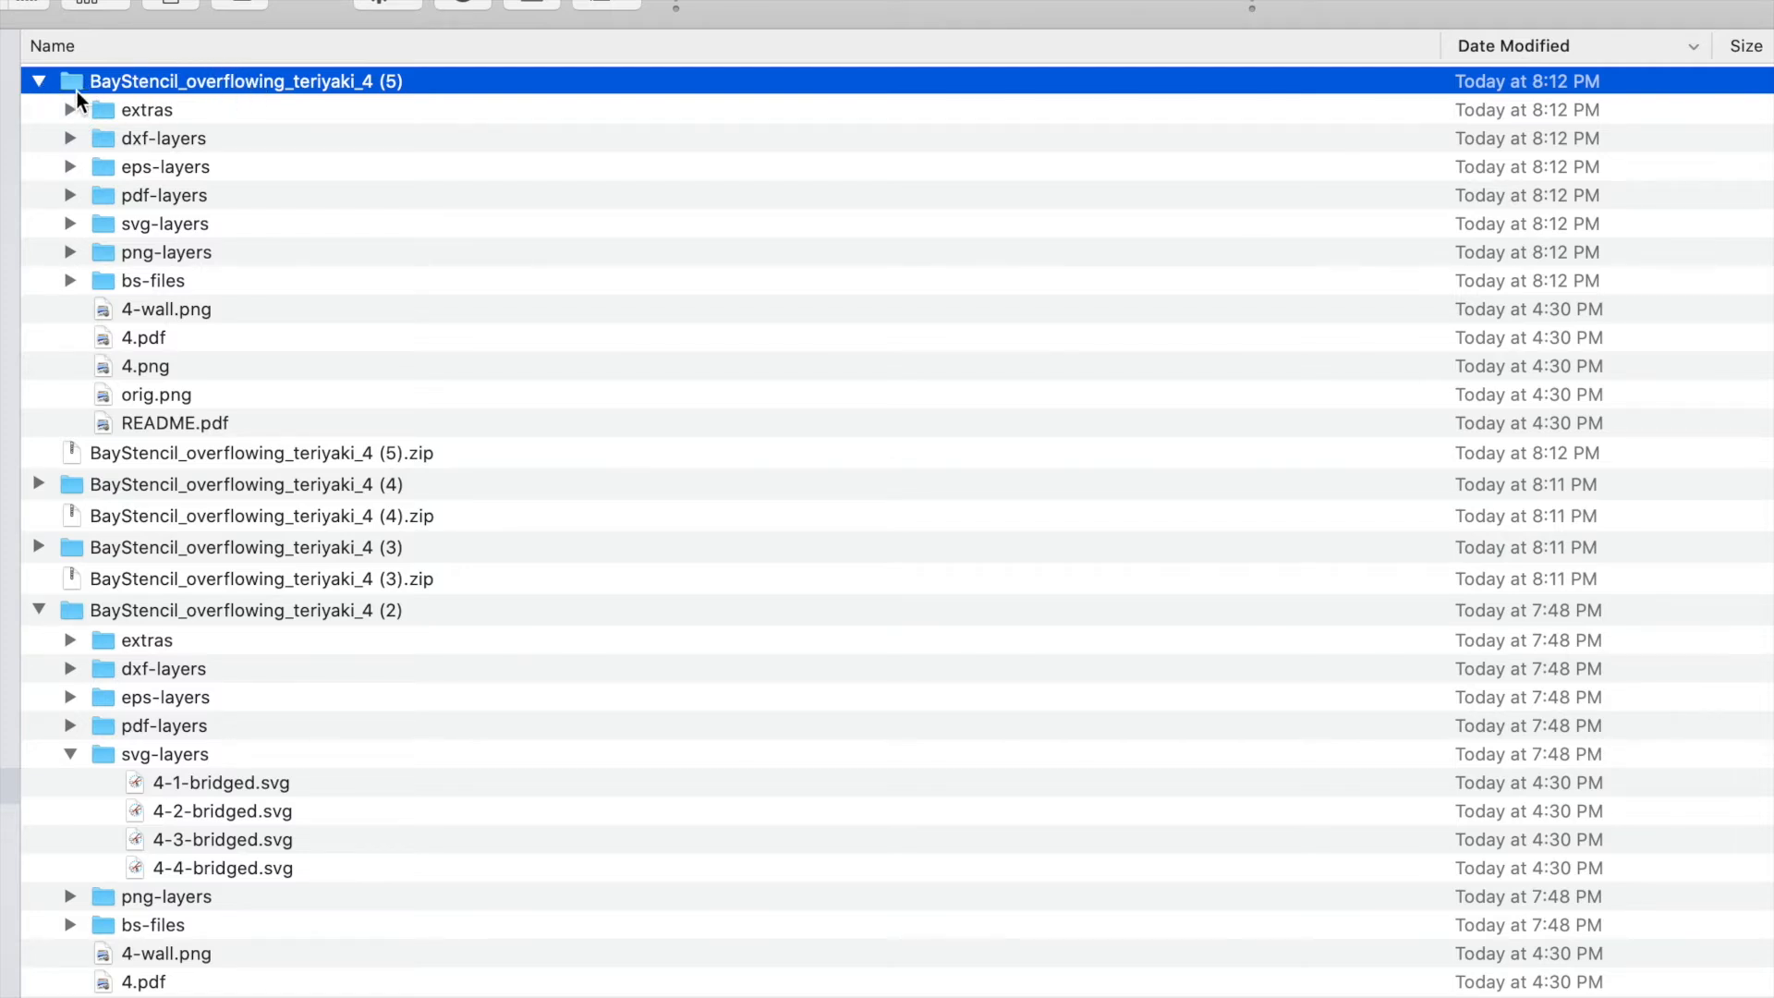
pyautogui.click(69, 224)
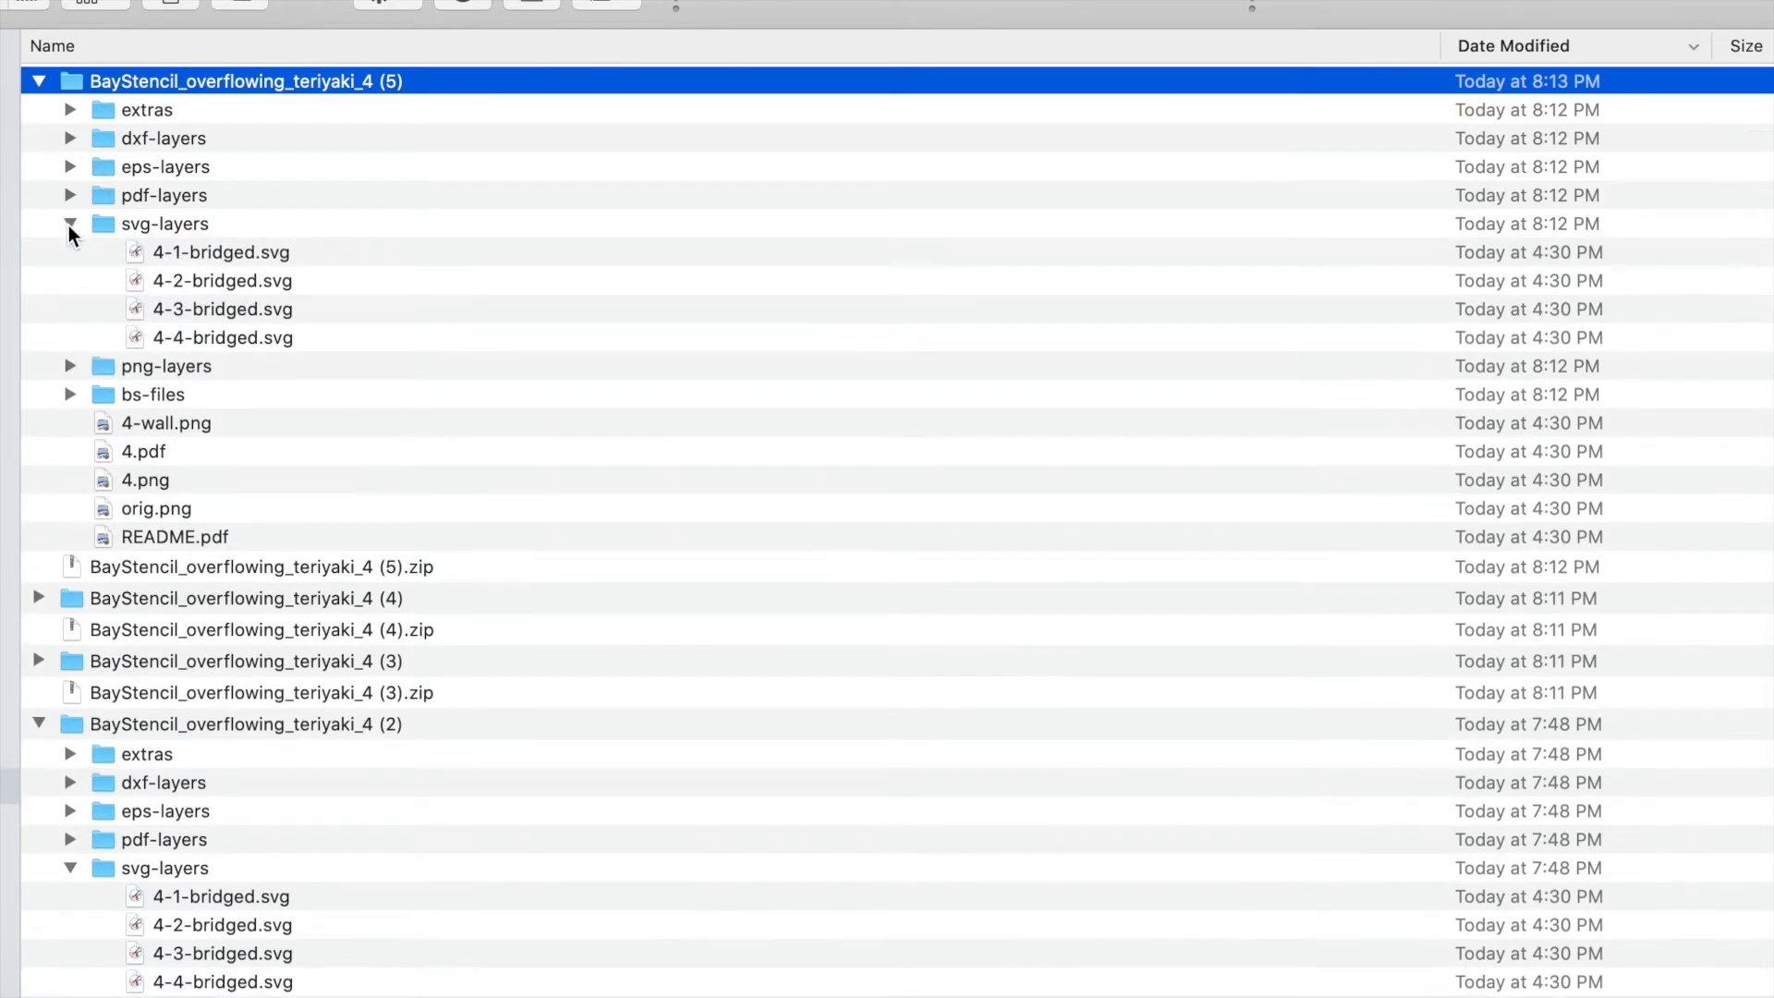
pyautogui.click(202, 252)
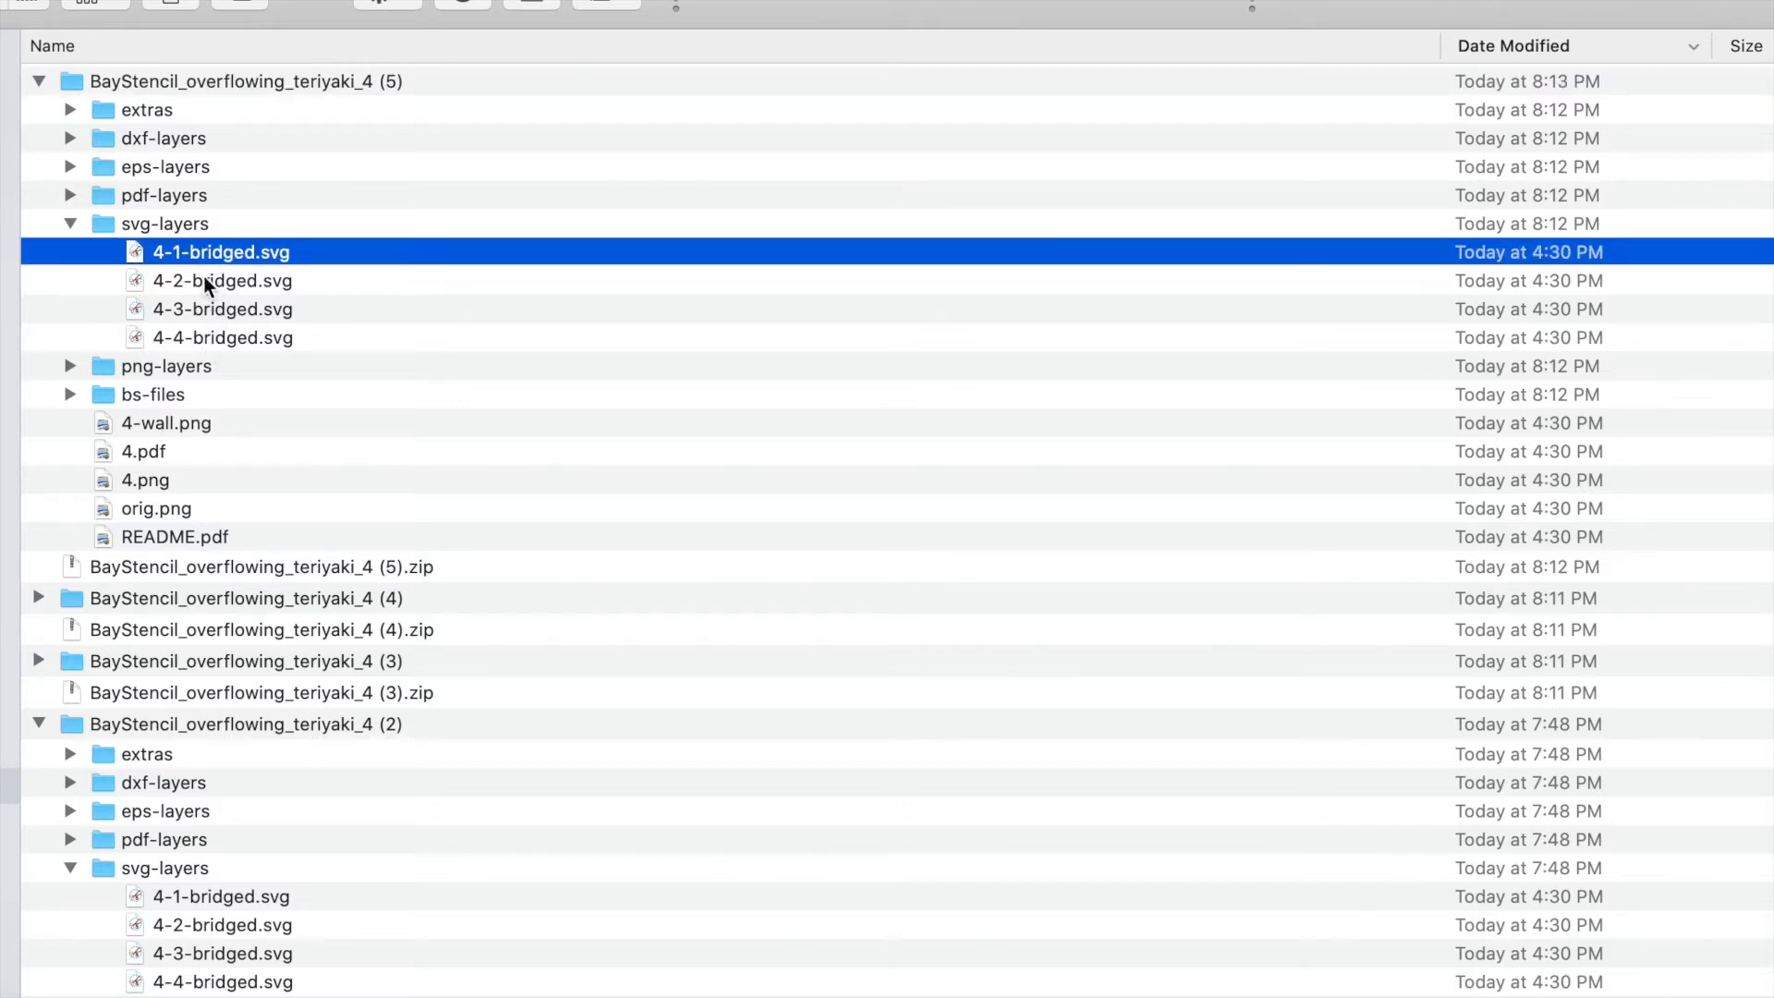
# Switch to Sure Cuts A Lot with the empty Untitled-1 project
pyautogui.press('super+Tab')
pyautogui.press('super+Tab')
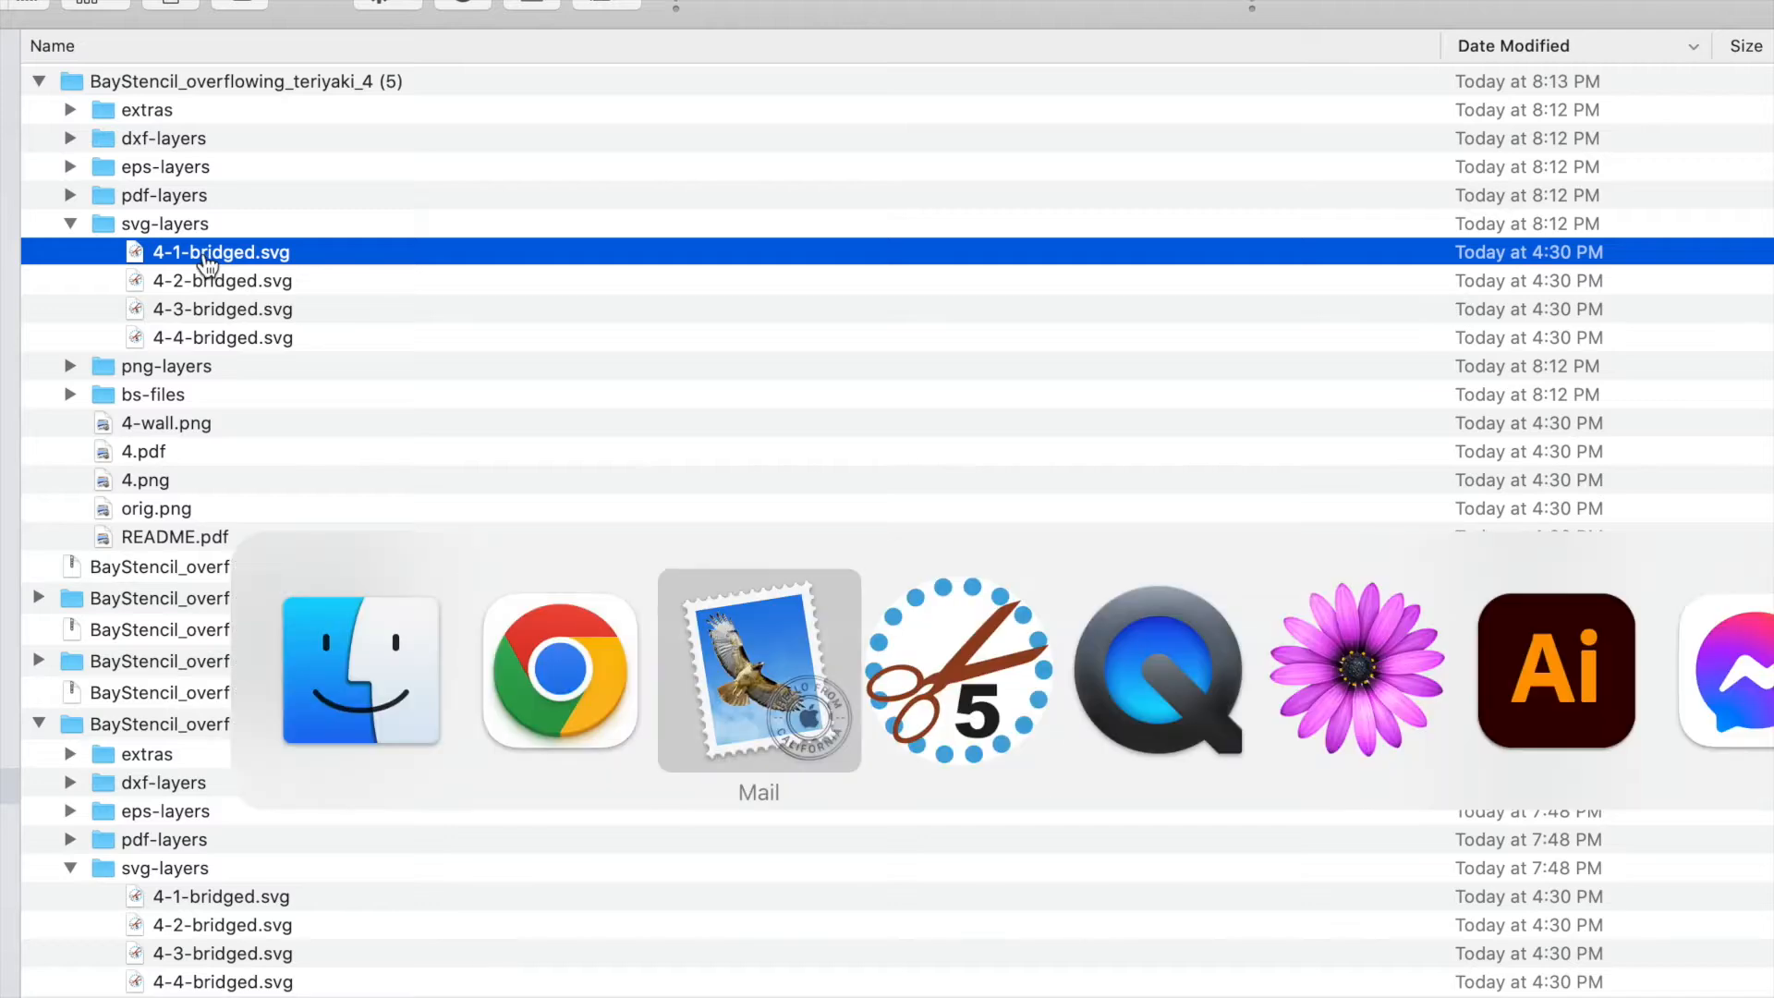
pyautogui.press('super+Tab')
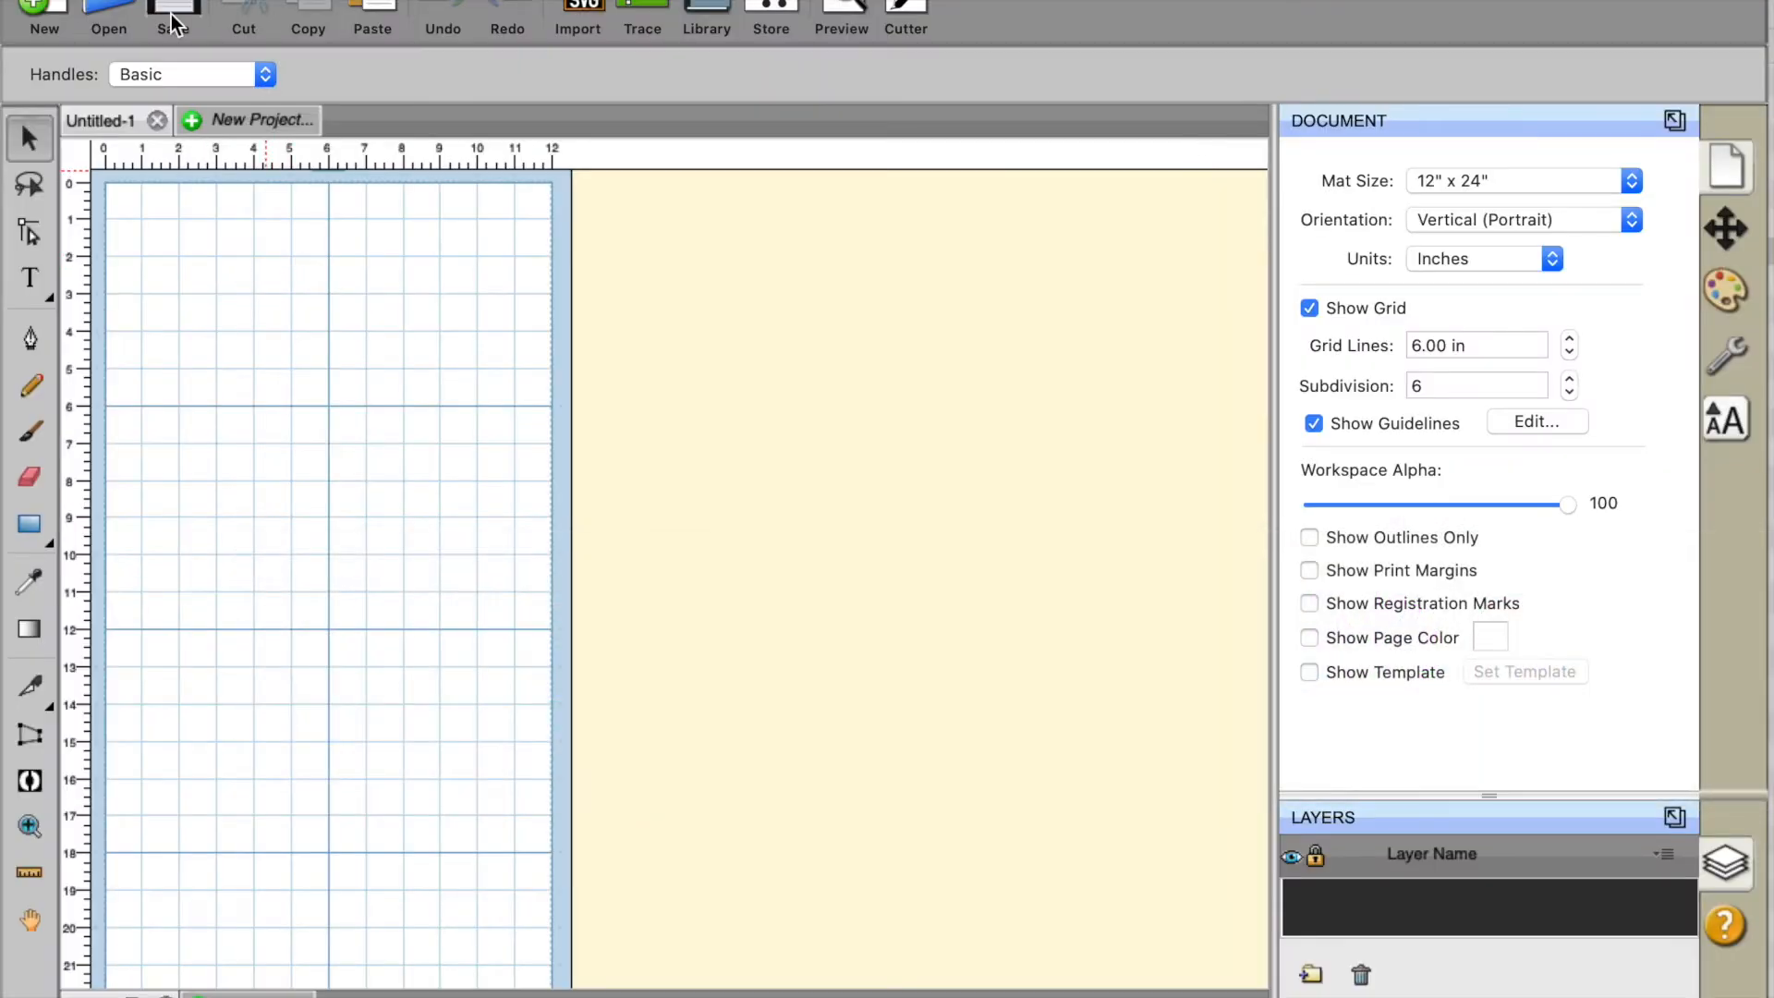
pyautogui.click(111, 6)
pyautogui.click(109, 11)
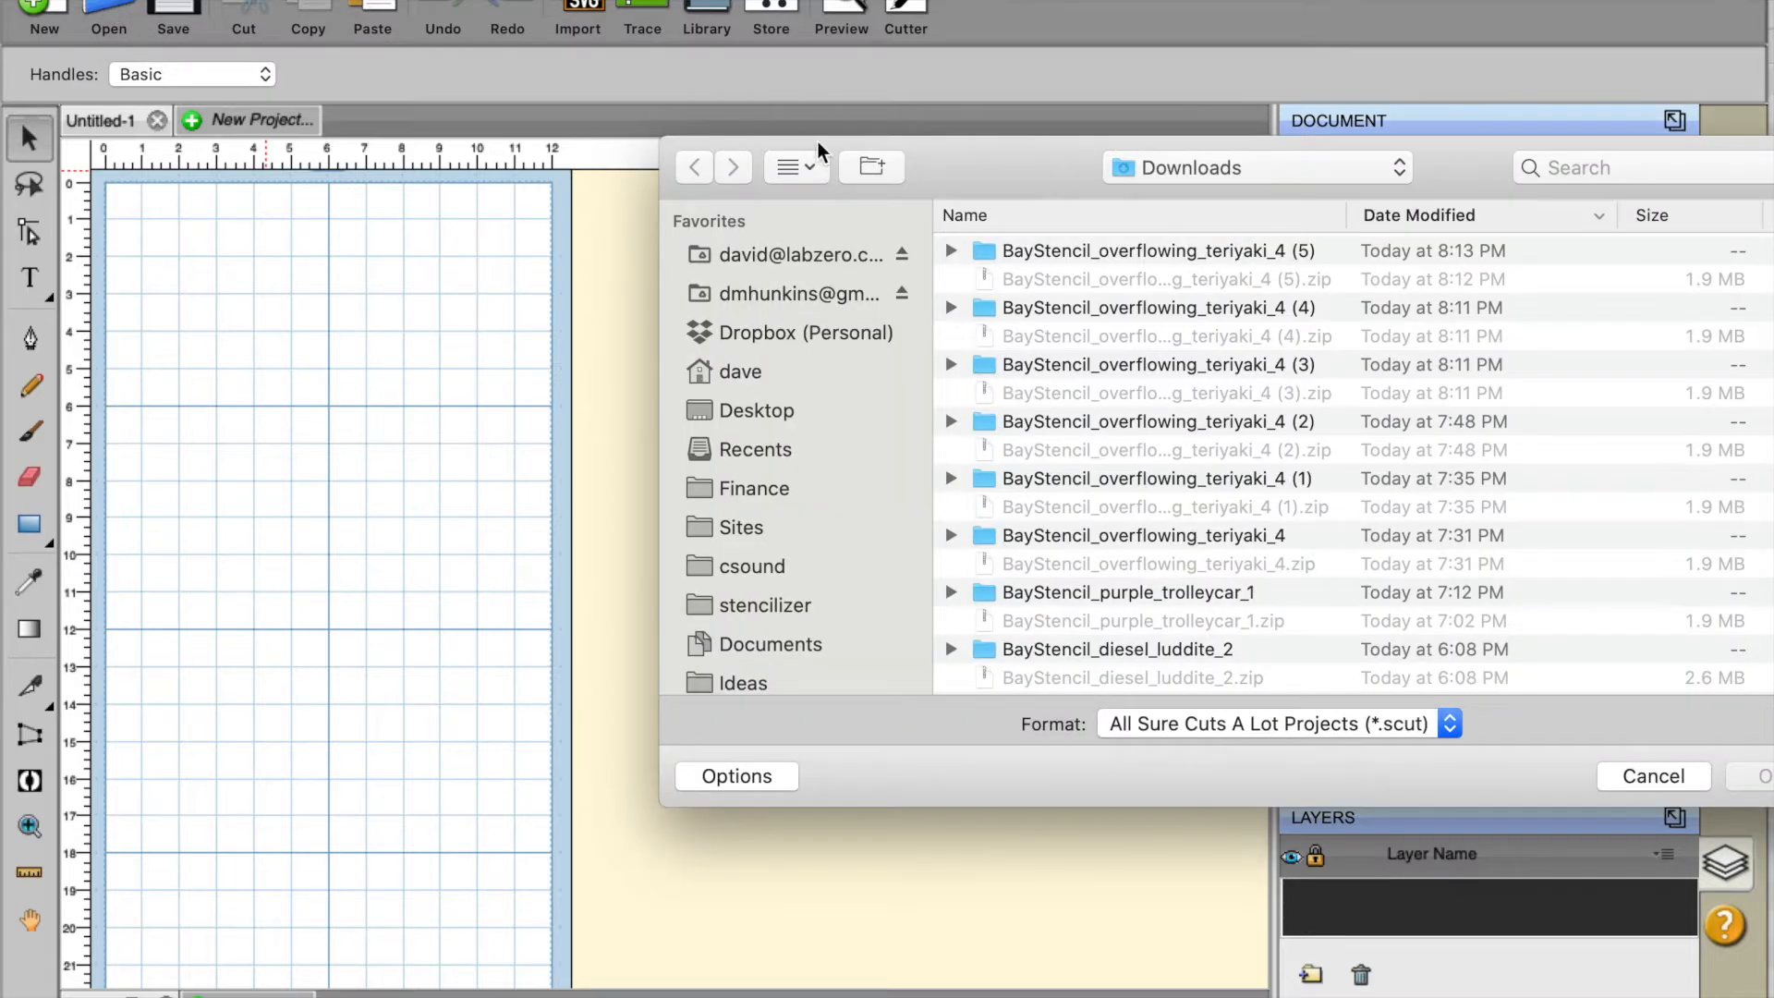
pyautogui.click(1649, 776)
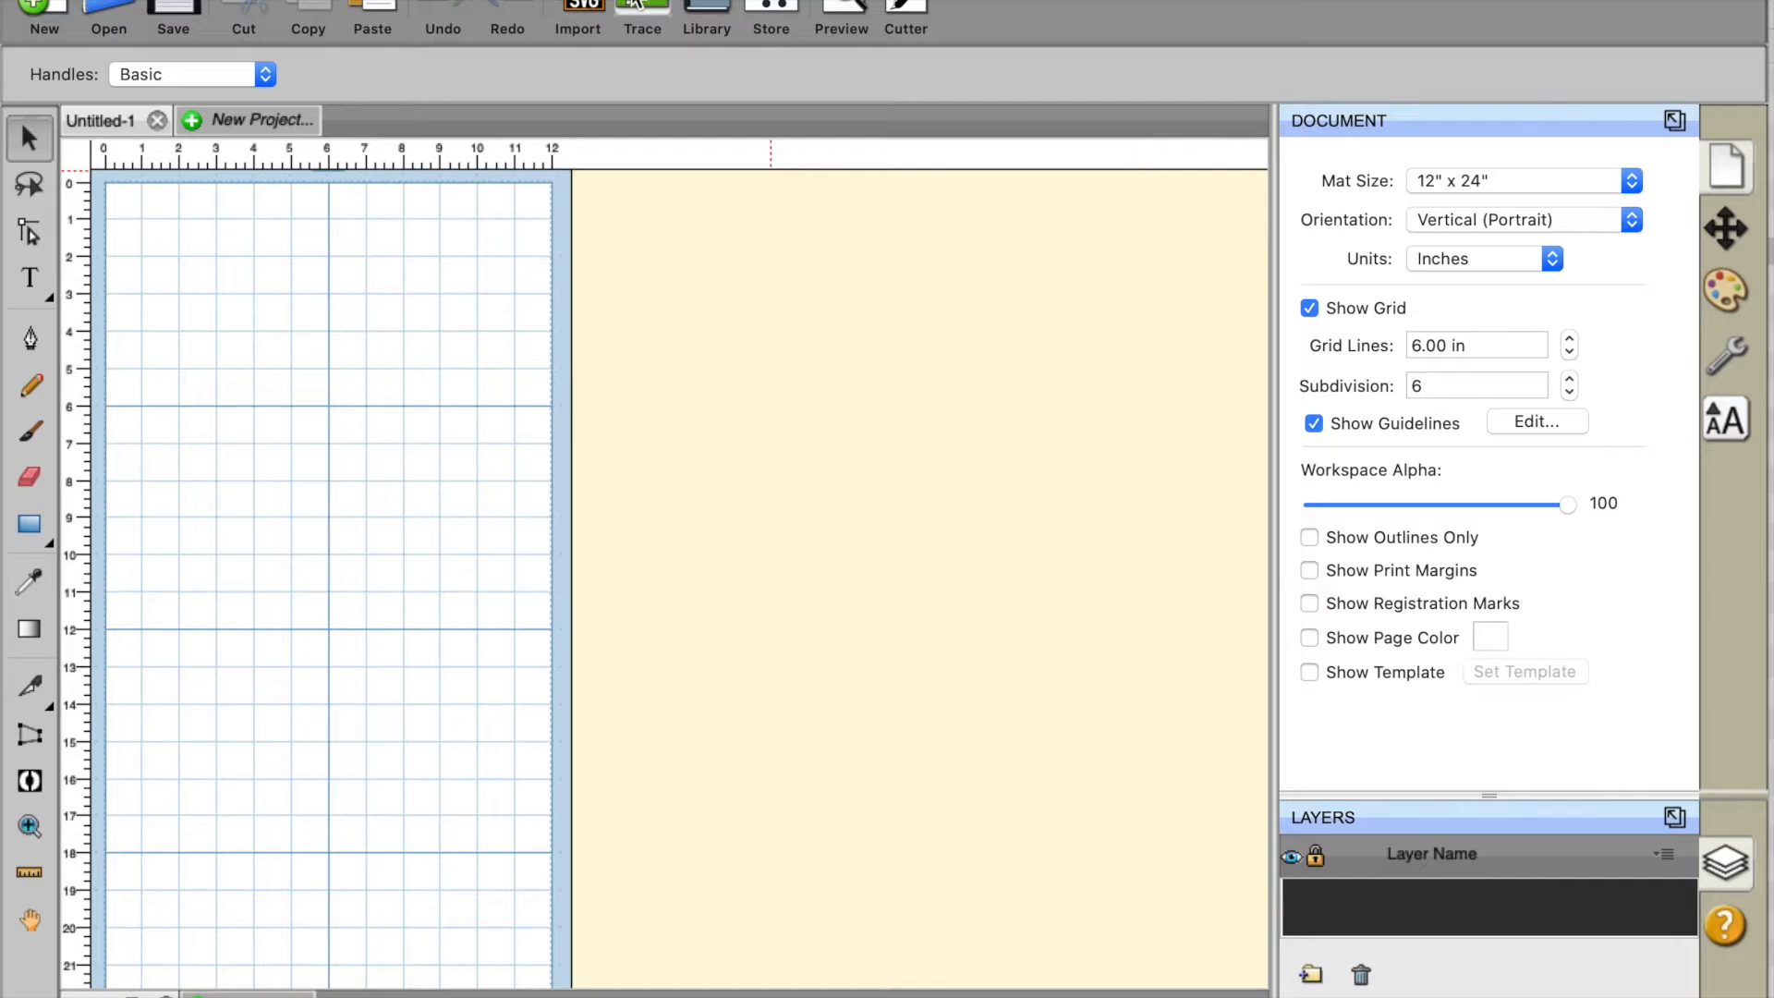
# Import 4-1-bridged.svg from the svg-layers folder of BayStencil_overflowing_teriyaki_4 (5) and delete the imported outline from the mat
pyautogui.click(580, 7)
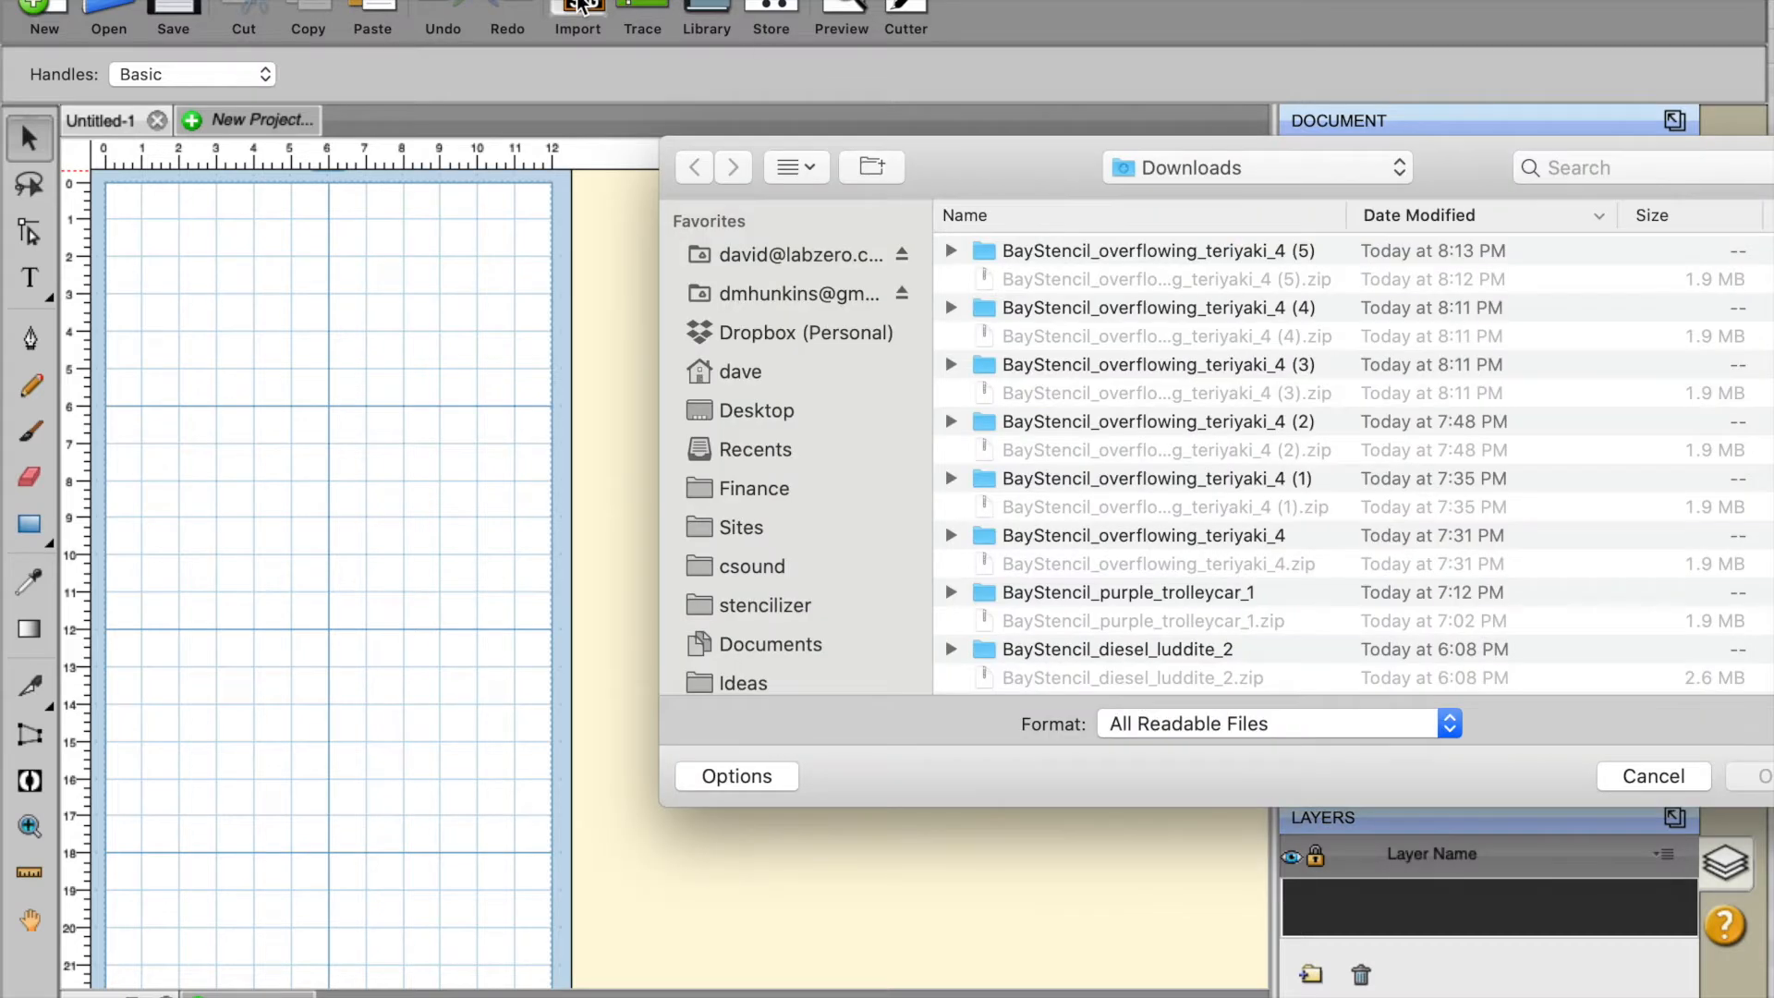
pyautogui.scroll(2, 959, 264)
pyautogui.click(952, 250)
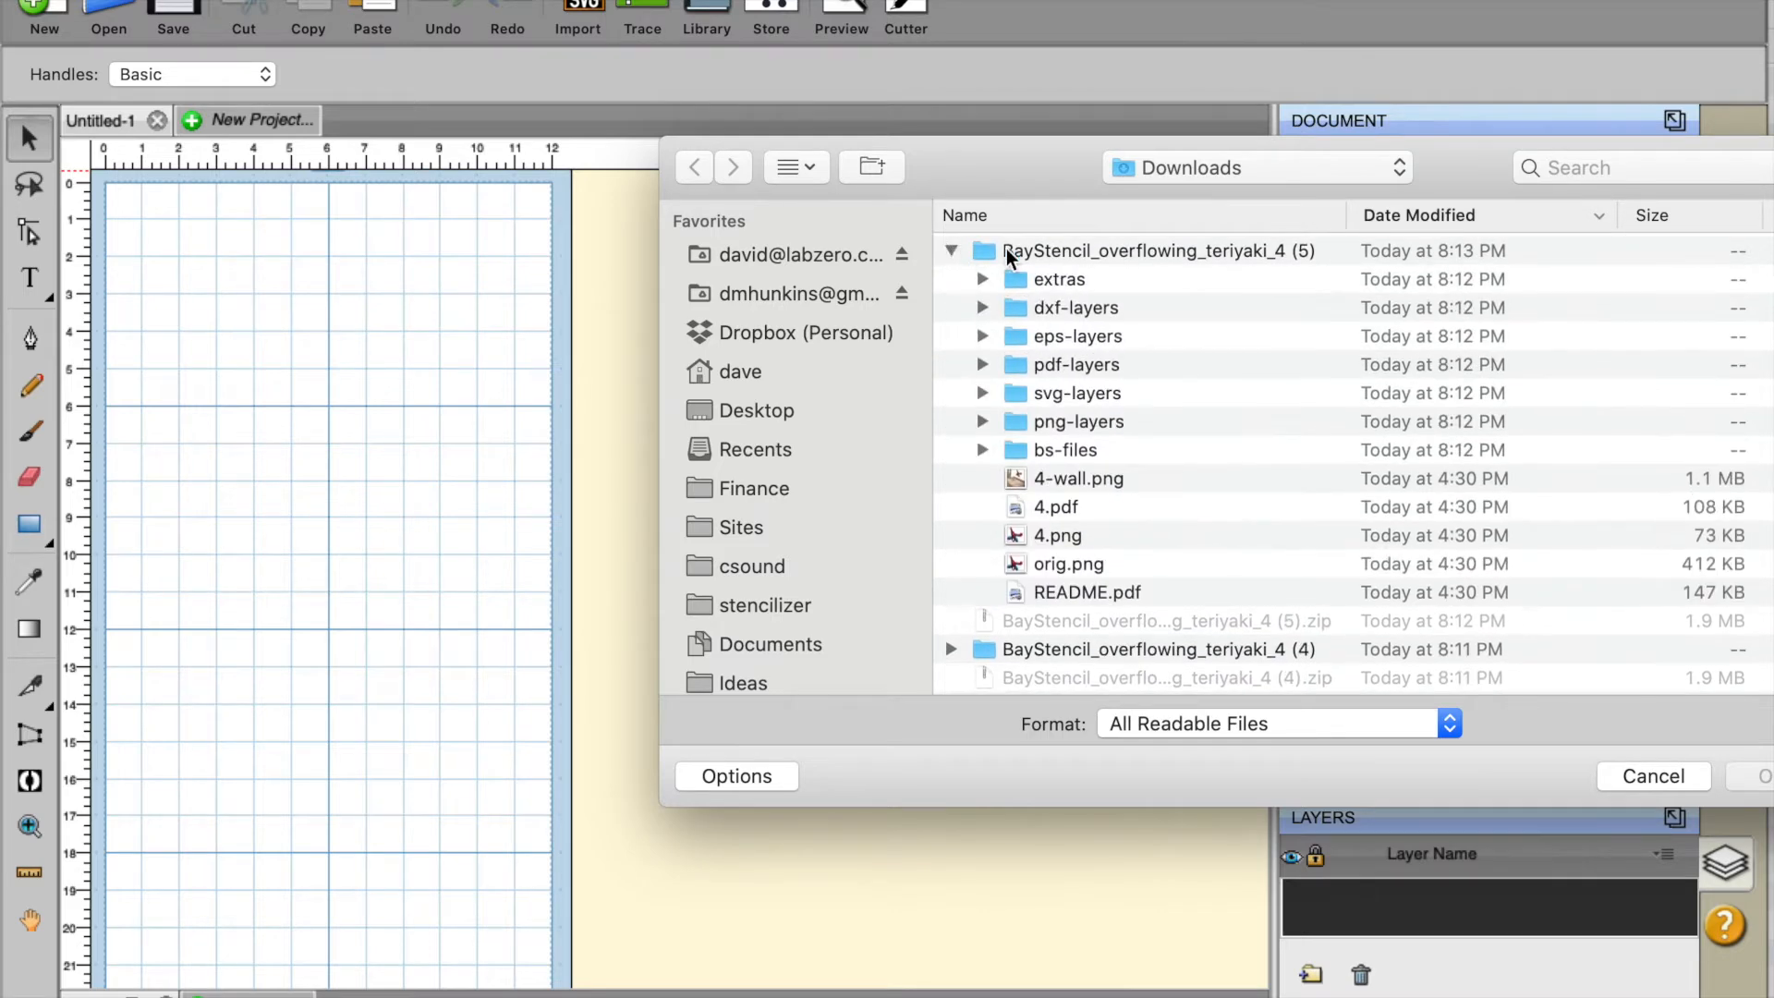
pyautogui.click(982, 393)
pyautogui.click(1119, 422)
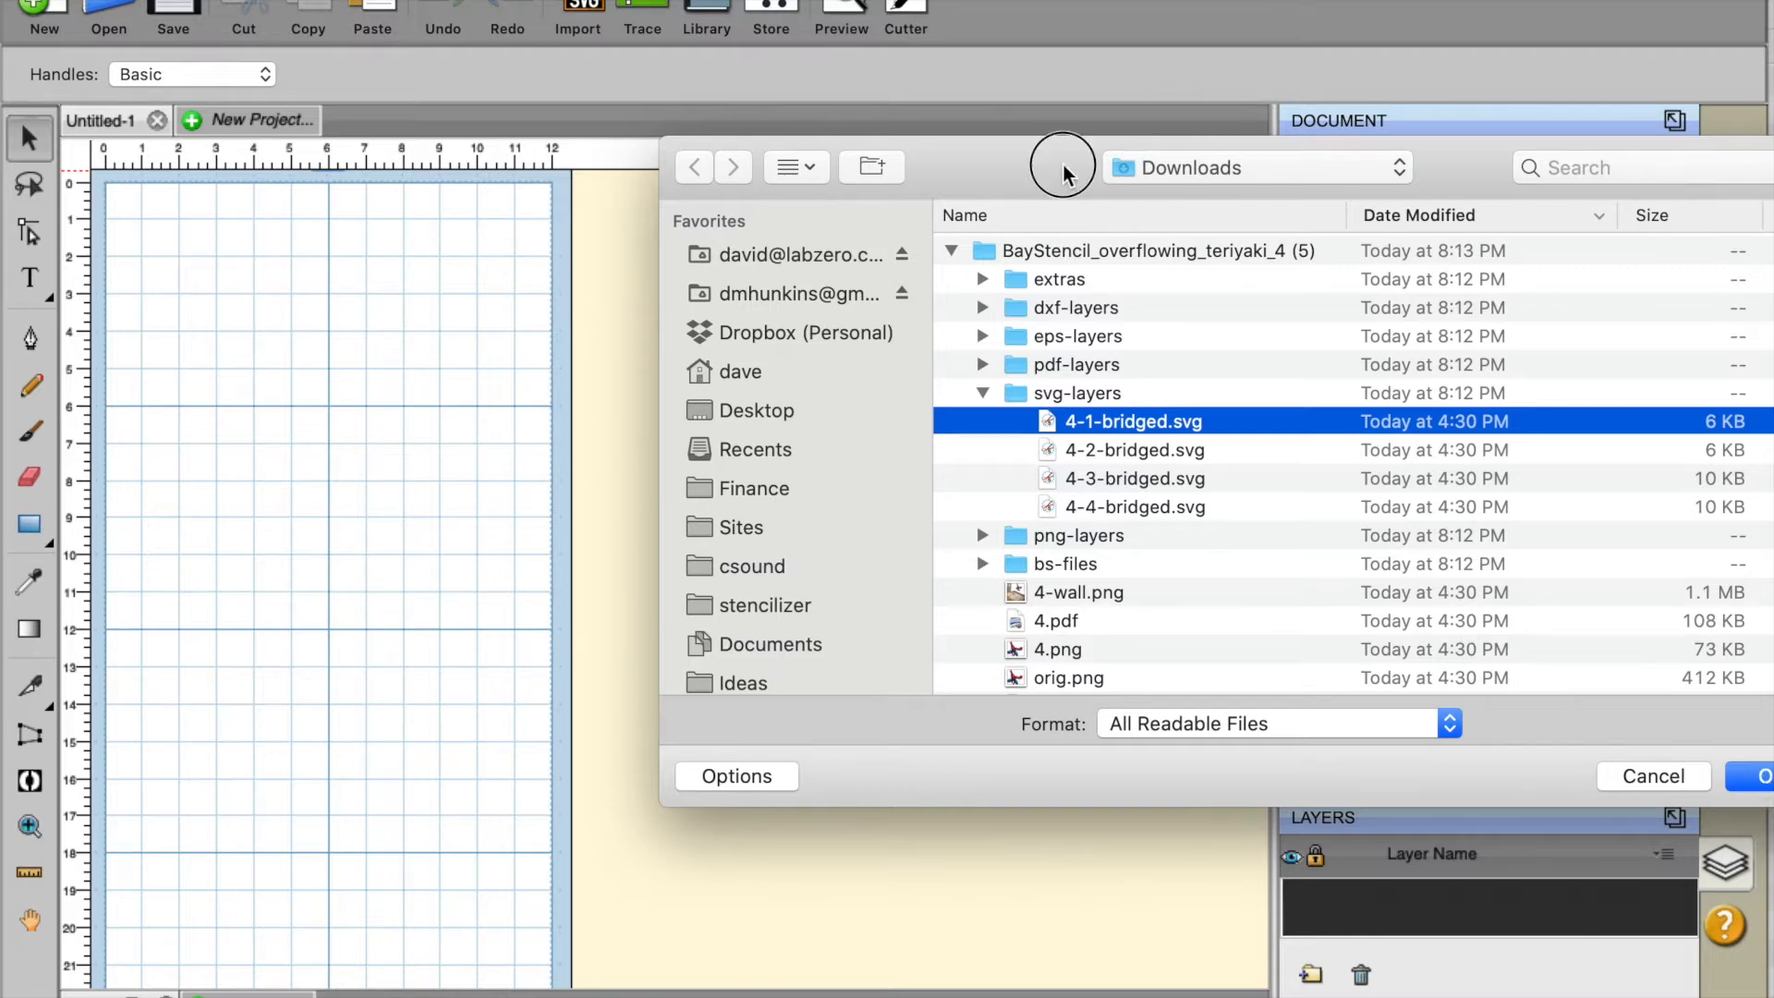
pyautogui.moveTo(1064, 164); pyautogui.dragTo(909, 158)
pyautogui.click(1626, 763)
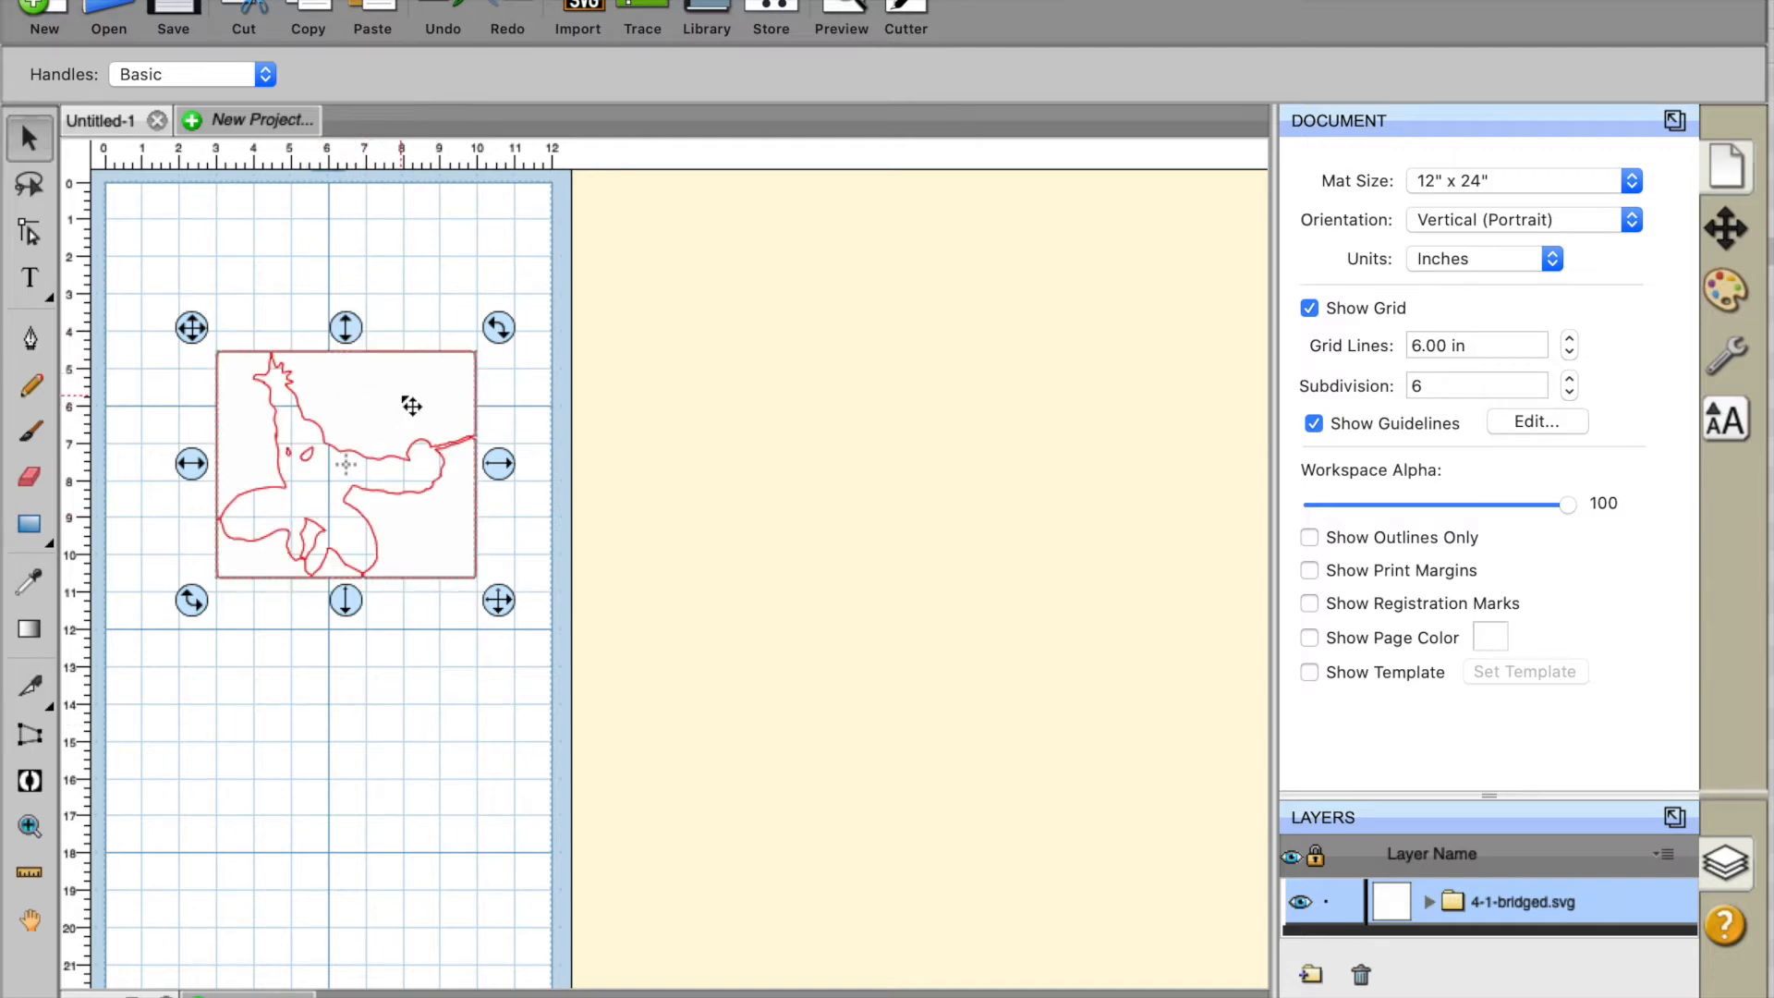
pyautogui.press('Delete')
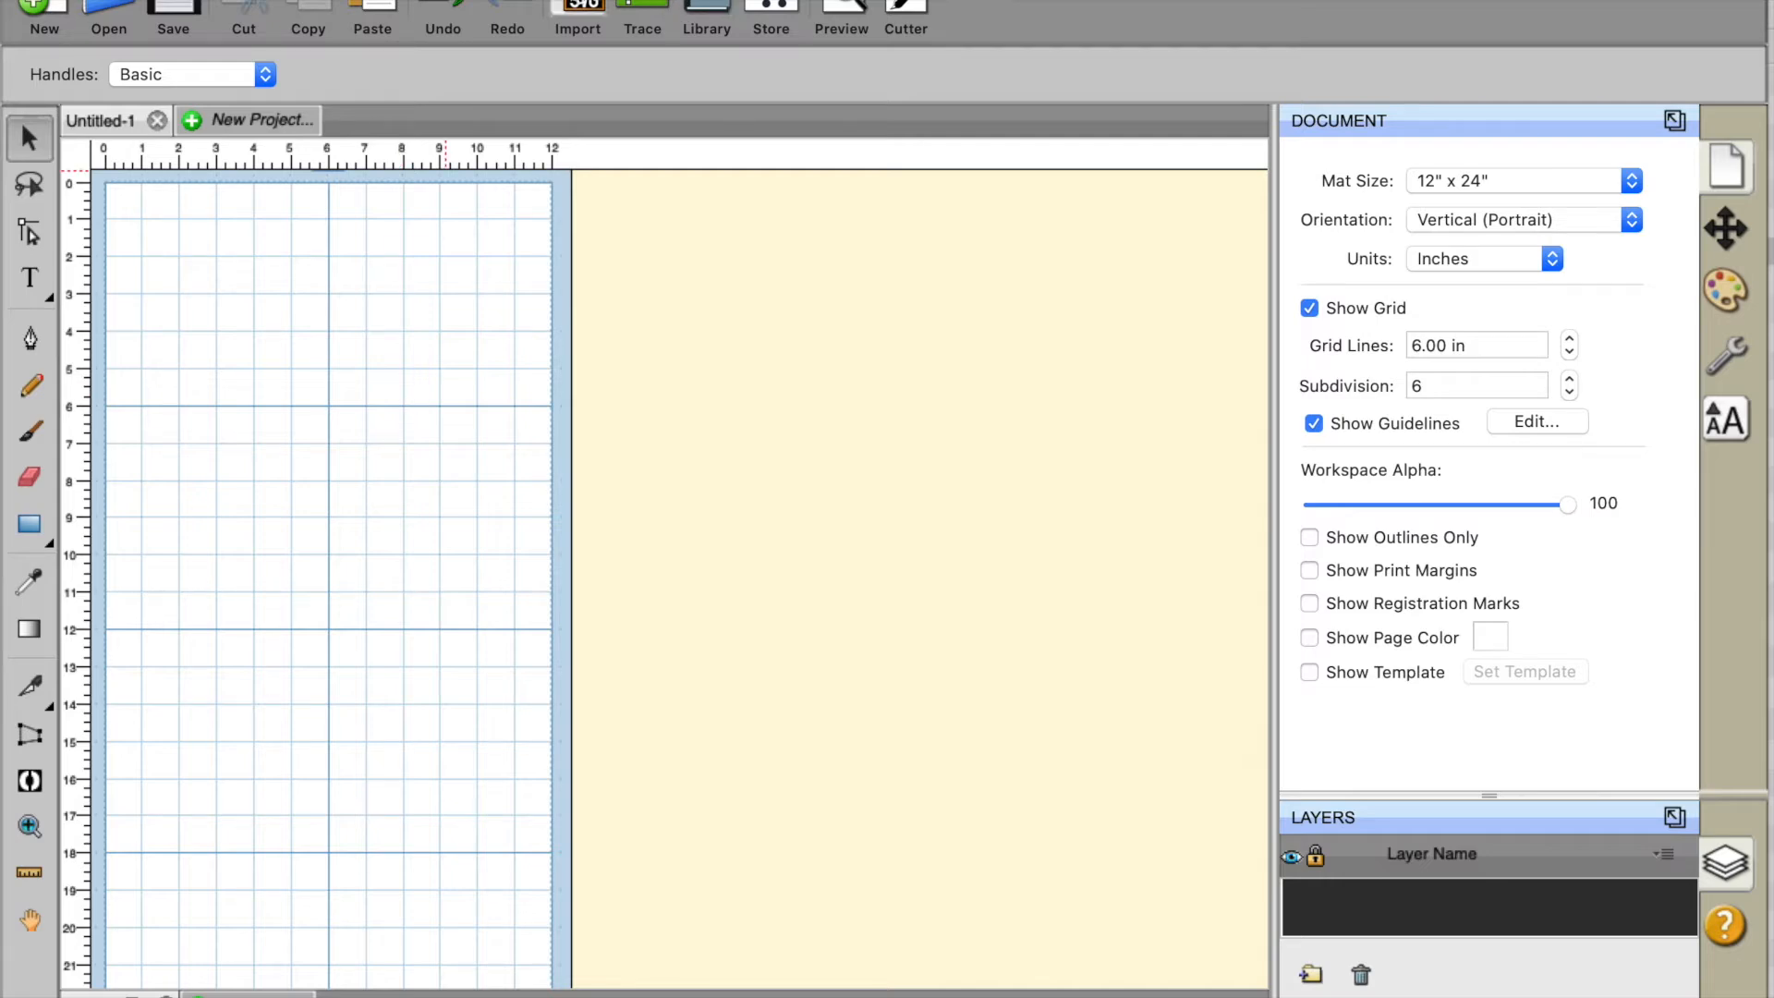
# Import the blue layer 4-2-bridged.svg and position it in the upper part of the mat
pyautogui.click(577, 14)
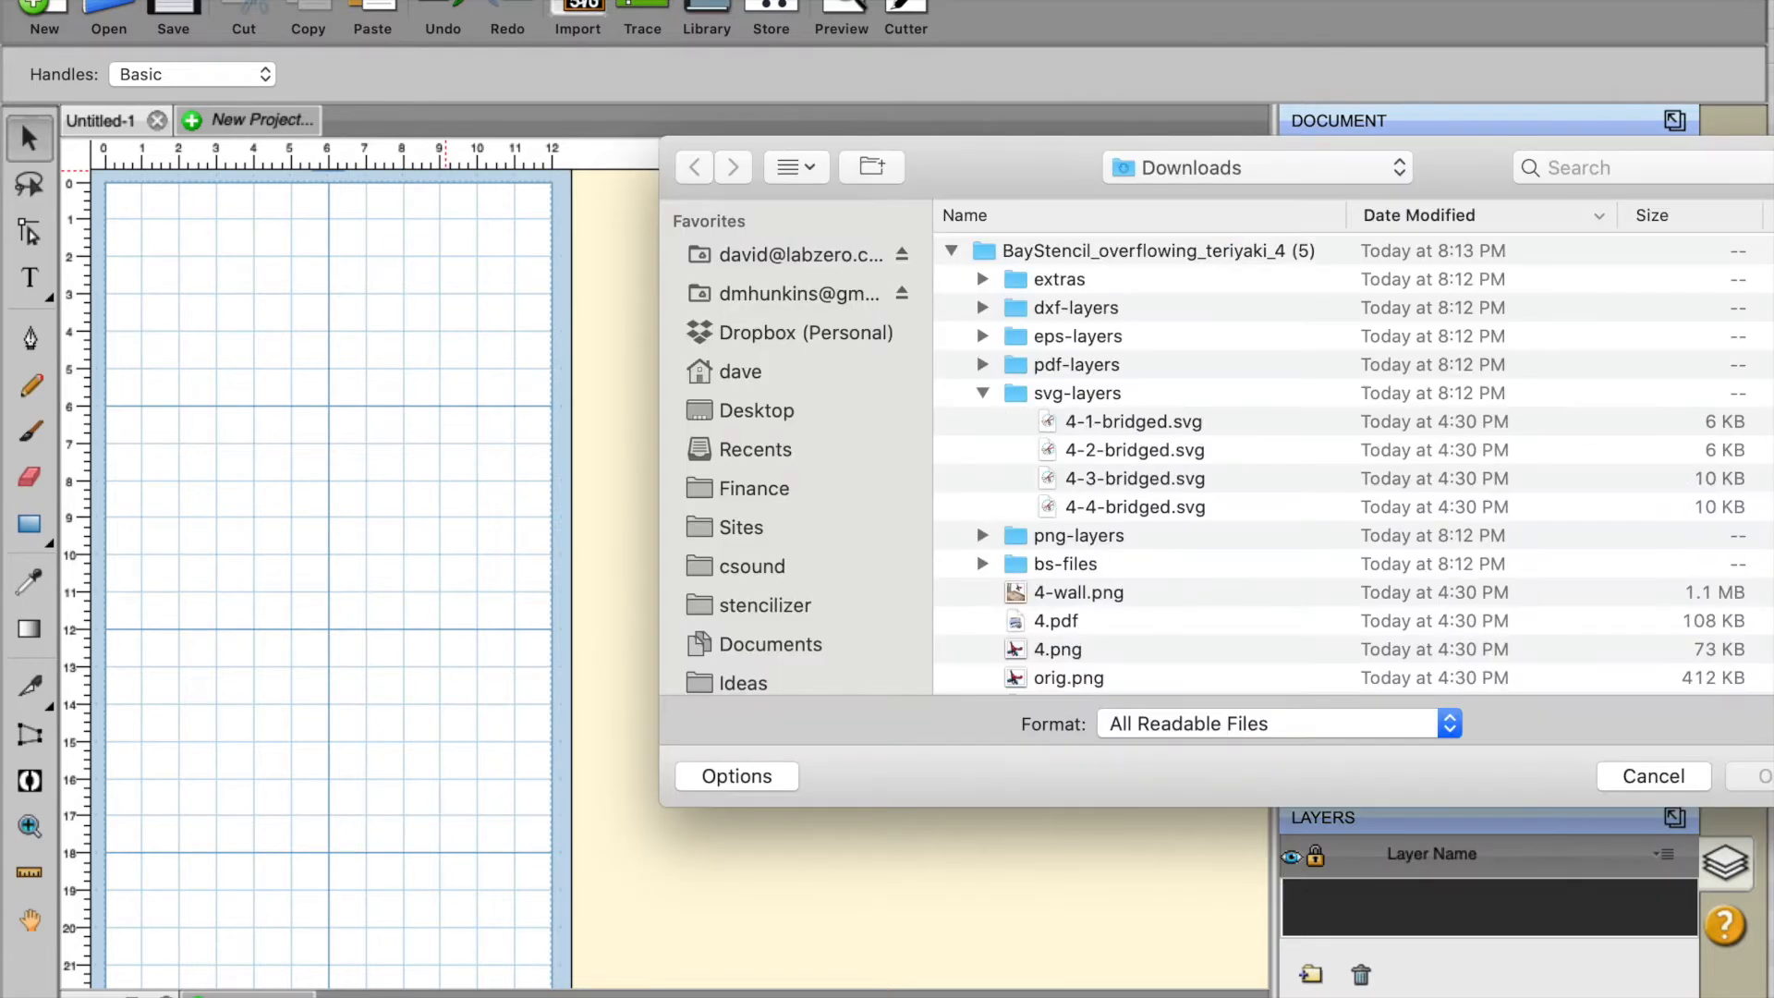
pyautogui.click(1123, 453)
pyautogui.click(1756, 780)
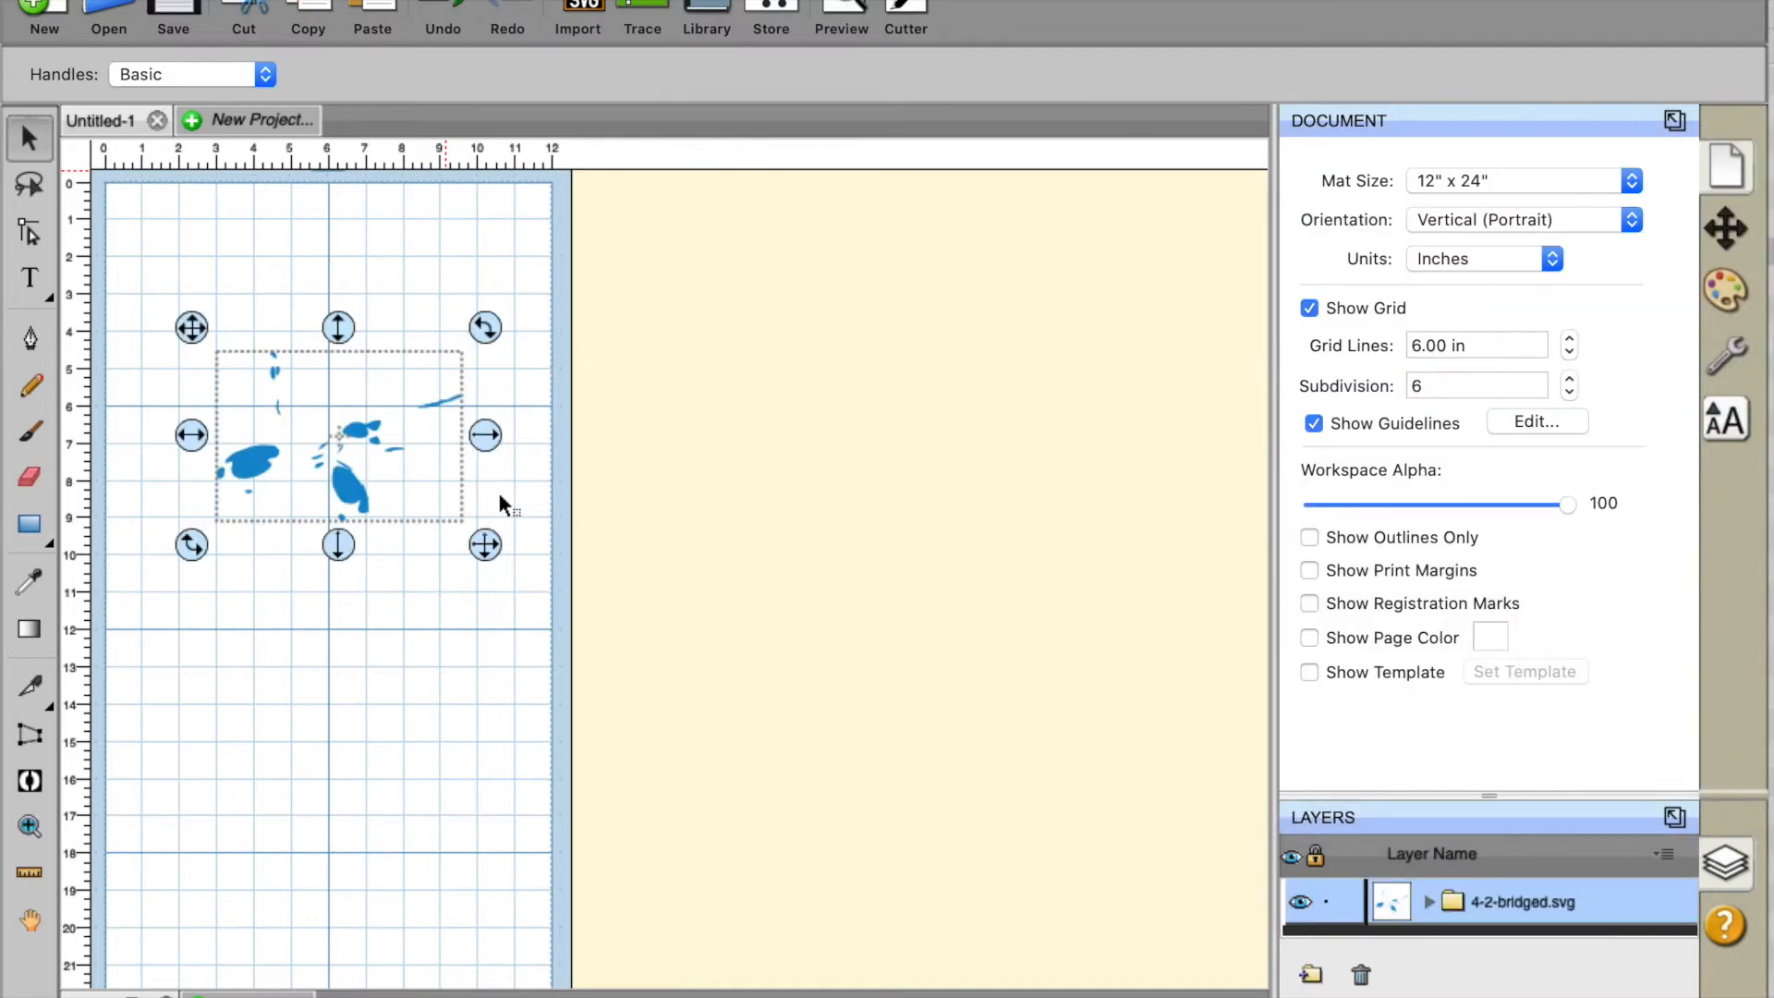
pyautogui.moveTo(251, 420); pyautogui.dragTo(794, 350)
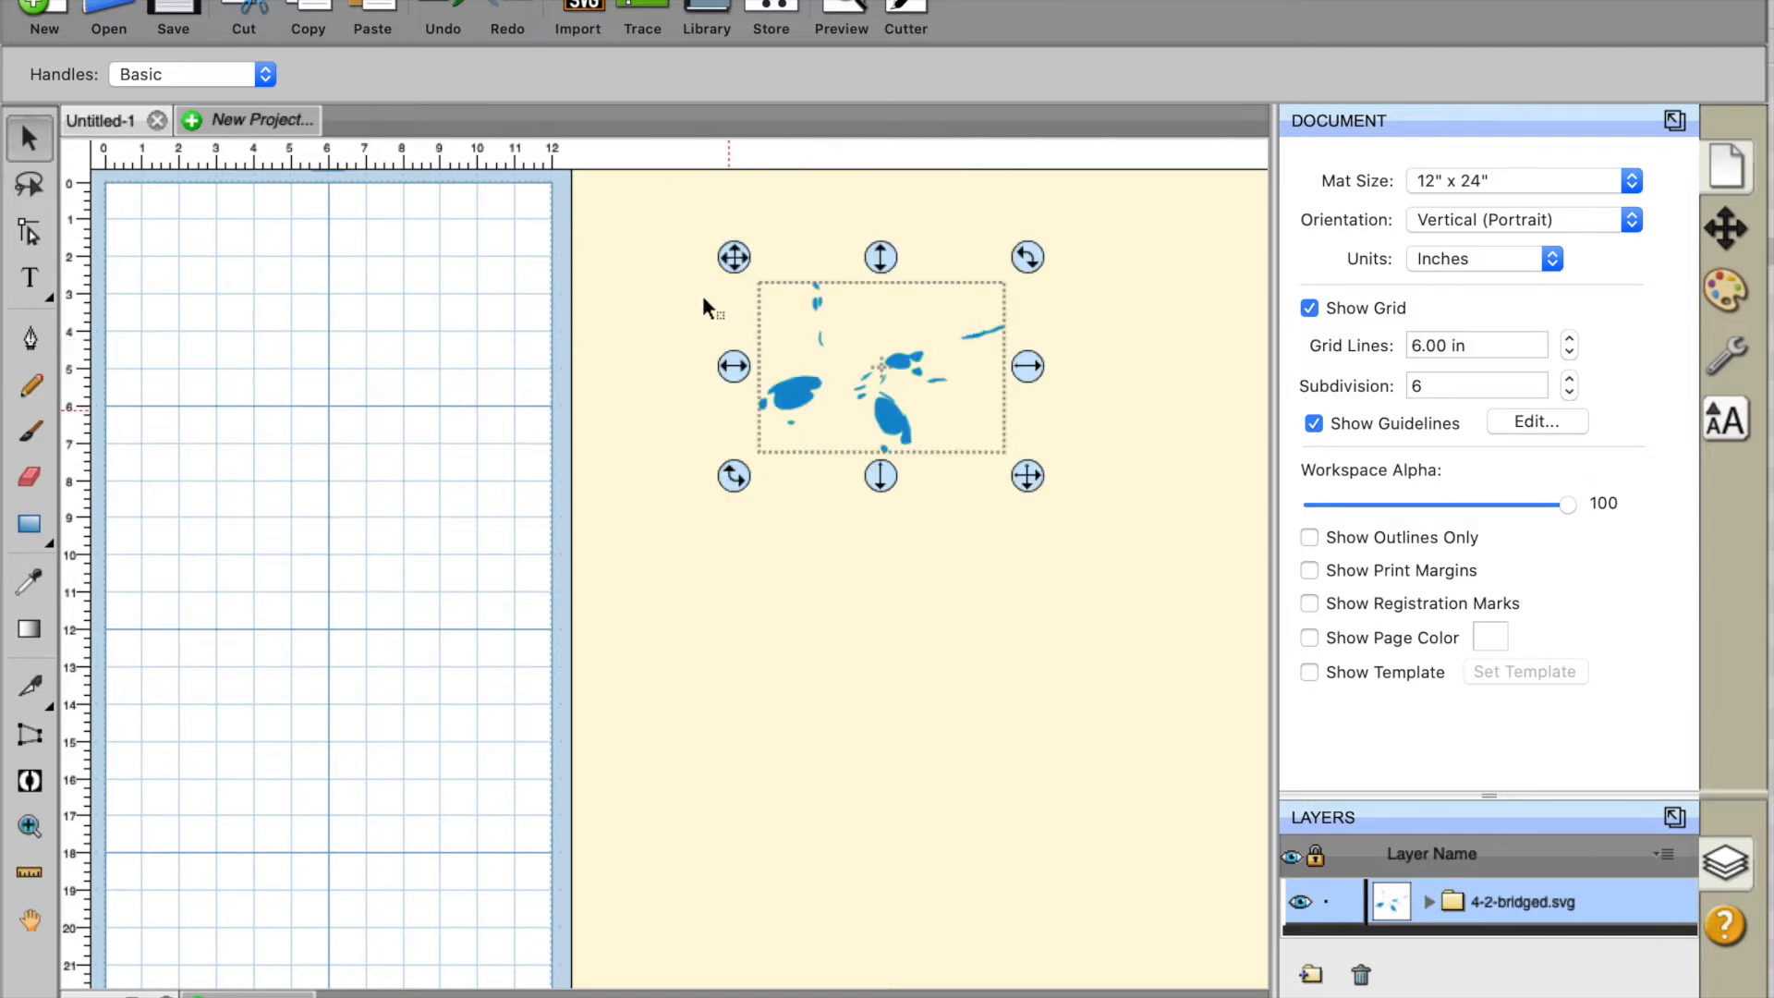
pyautogui.click(728, 384)
pyautogui.moveTo(735, 390); pyautogui.dragTo(249, 395)
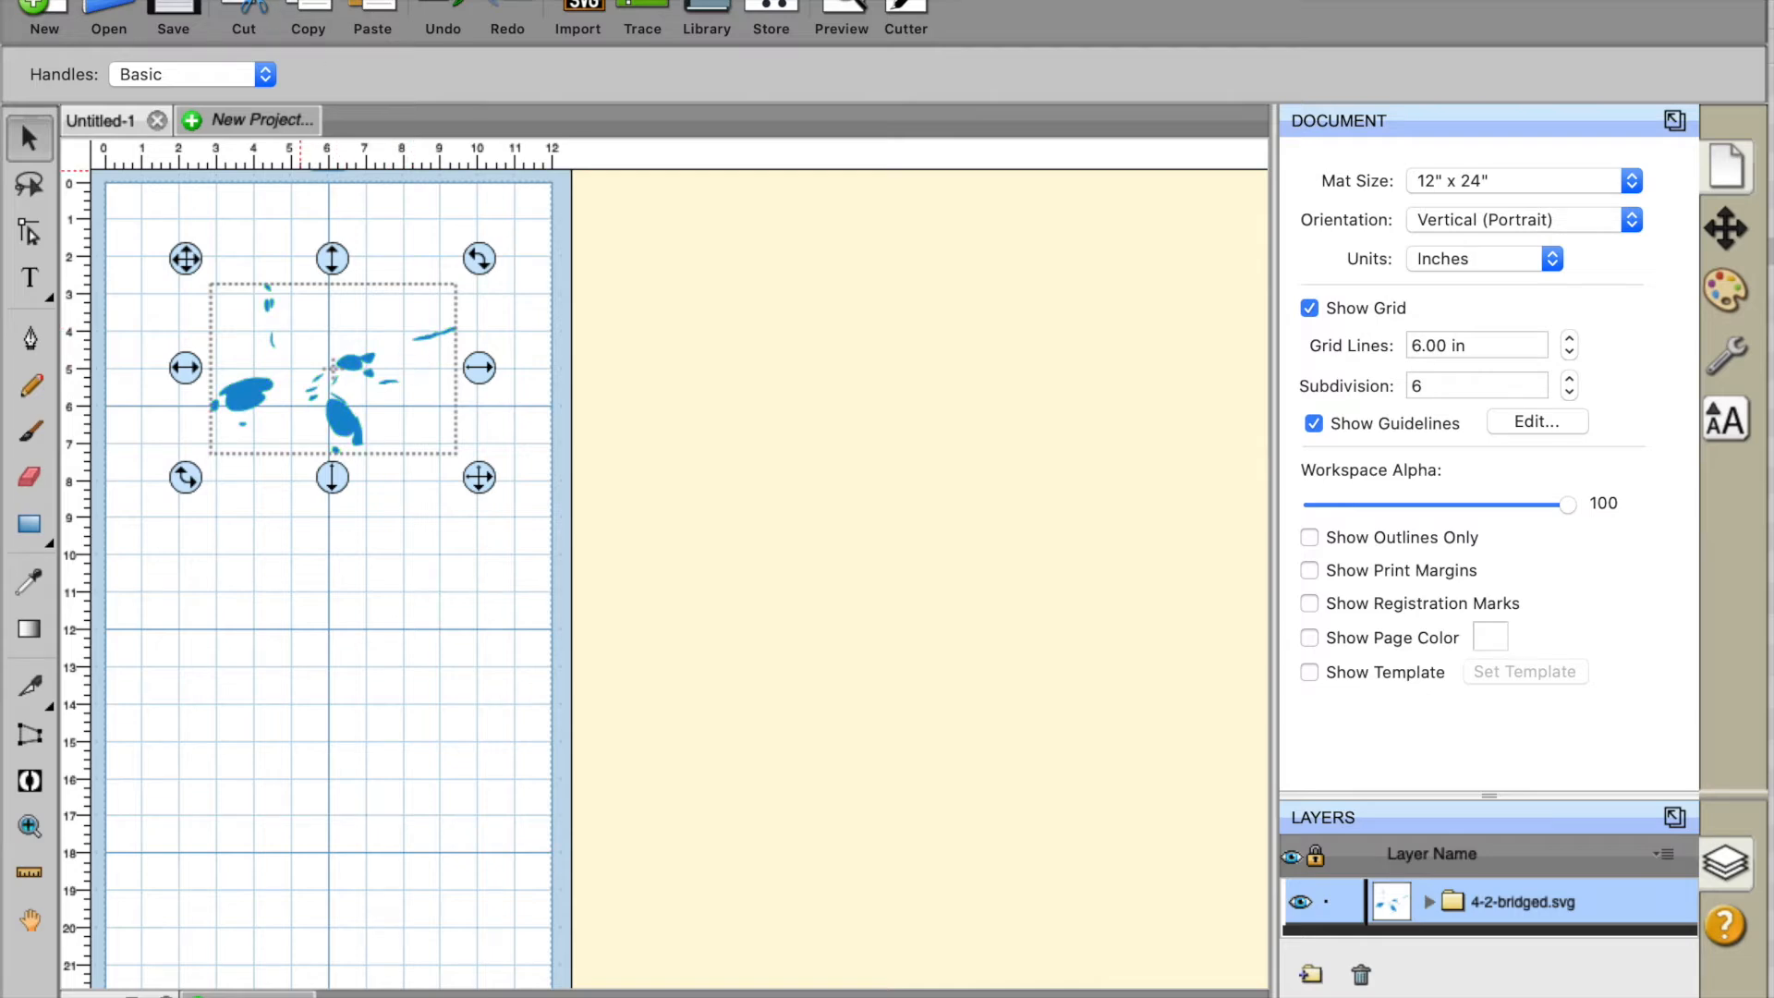
# Import the red layer 4-3-bridged.svg and place it on the mat below the blue layer
pyautogui.press('super+Tab')
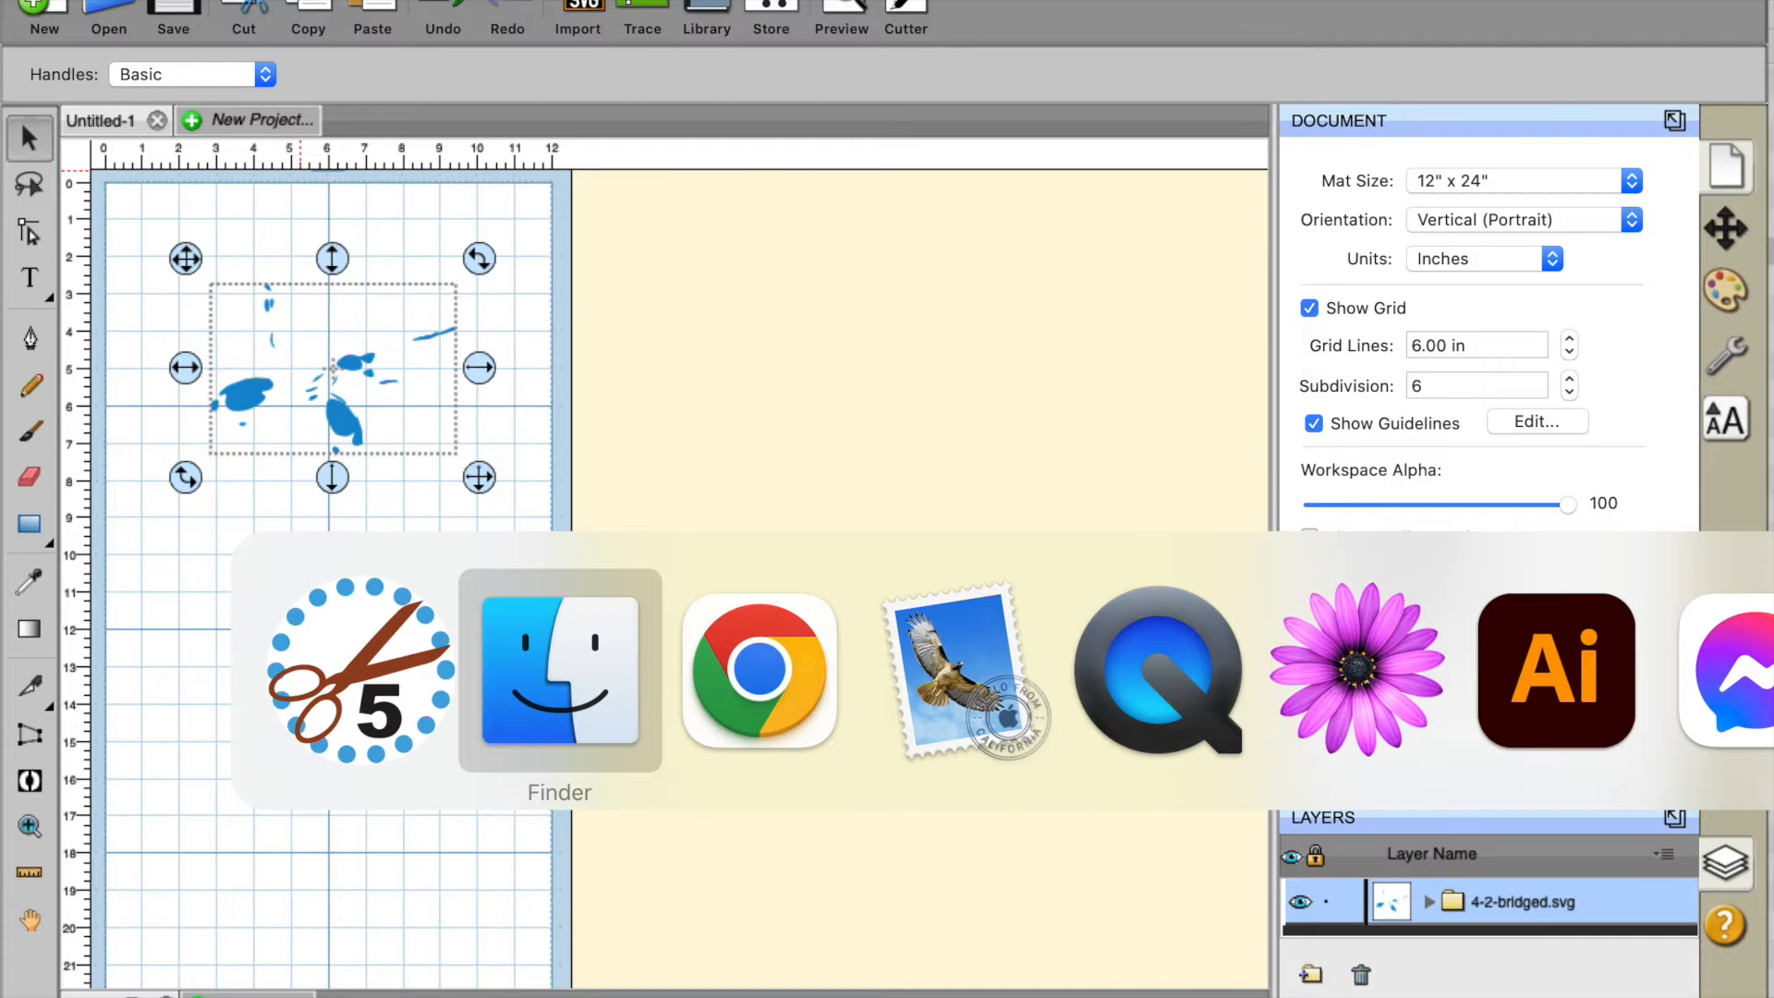
pyautogui.press('super+Tab')
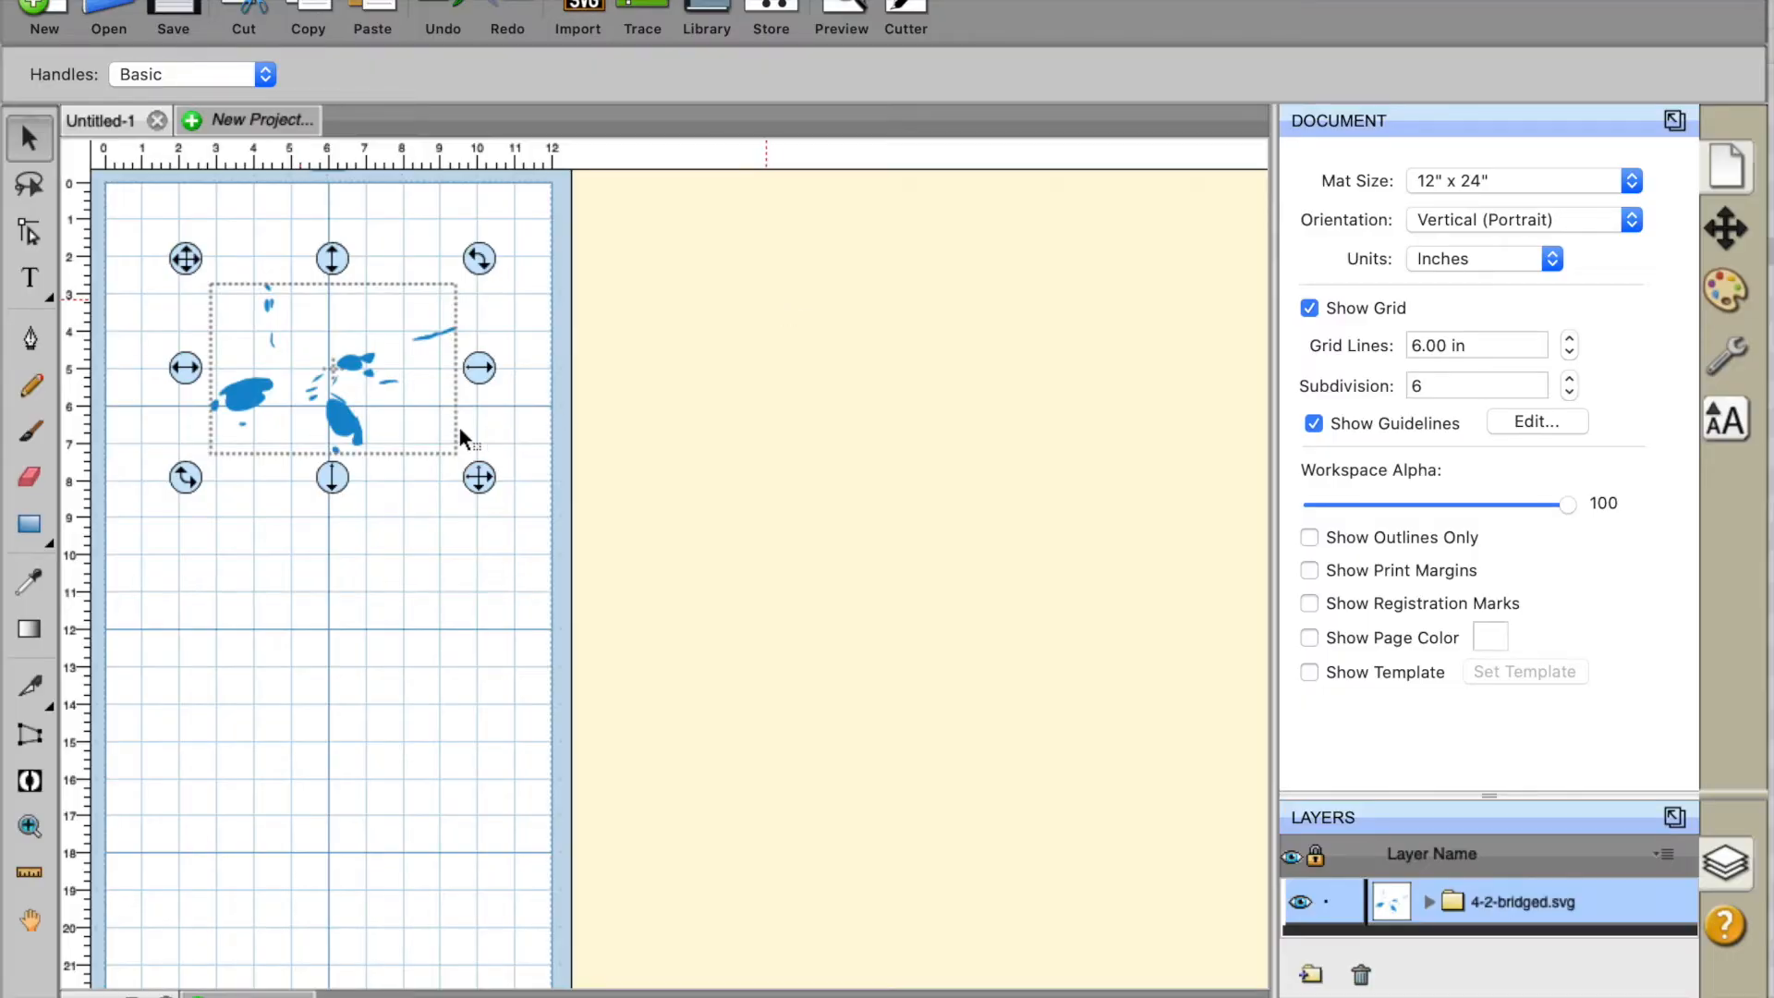
pyautogui.click(580, 9)
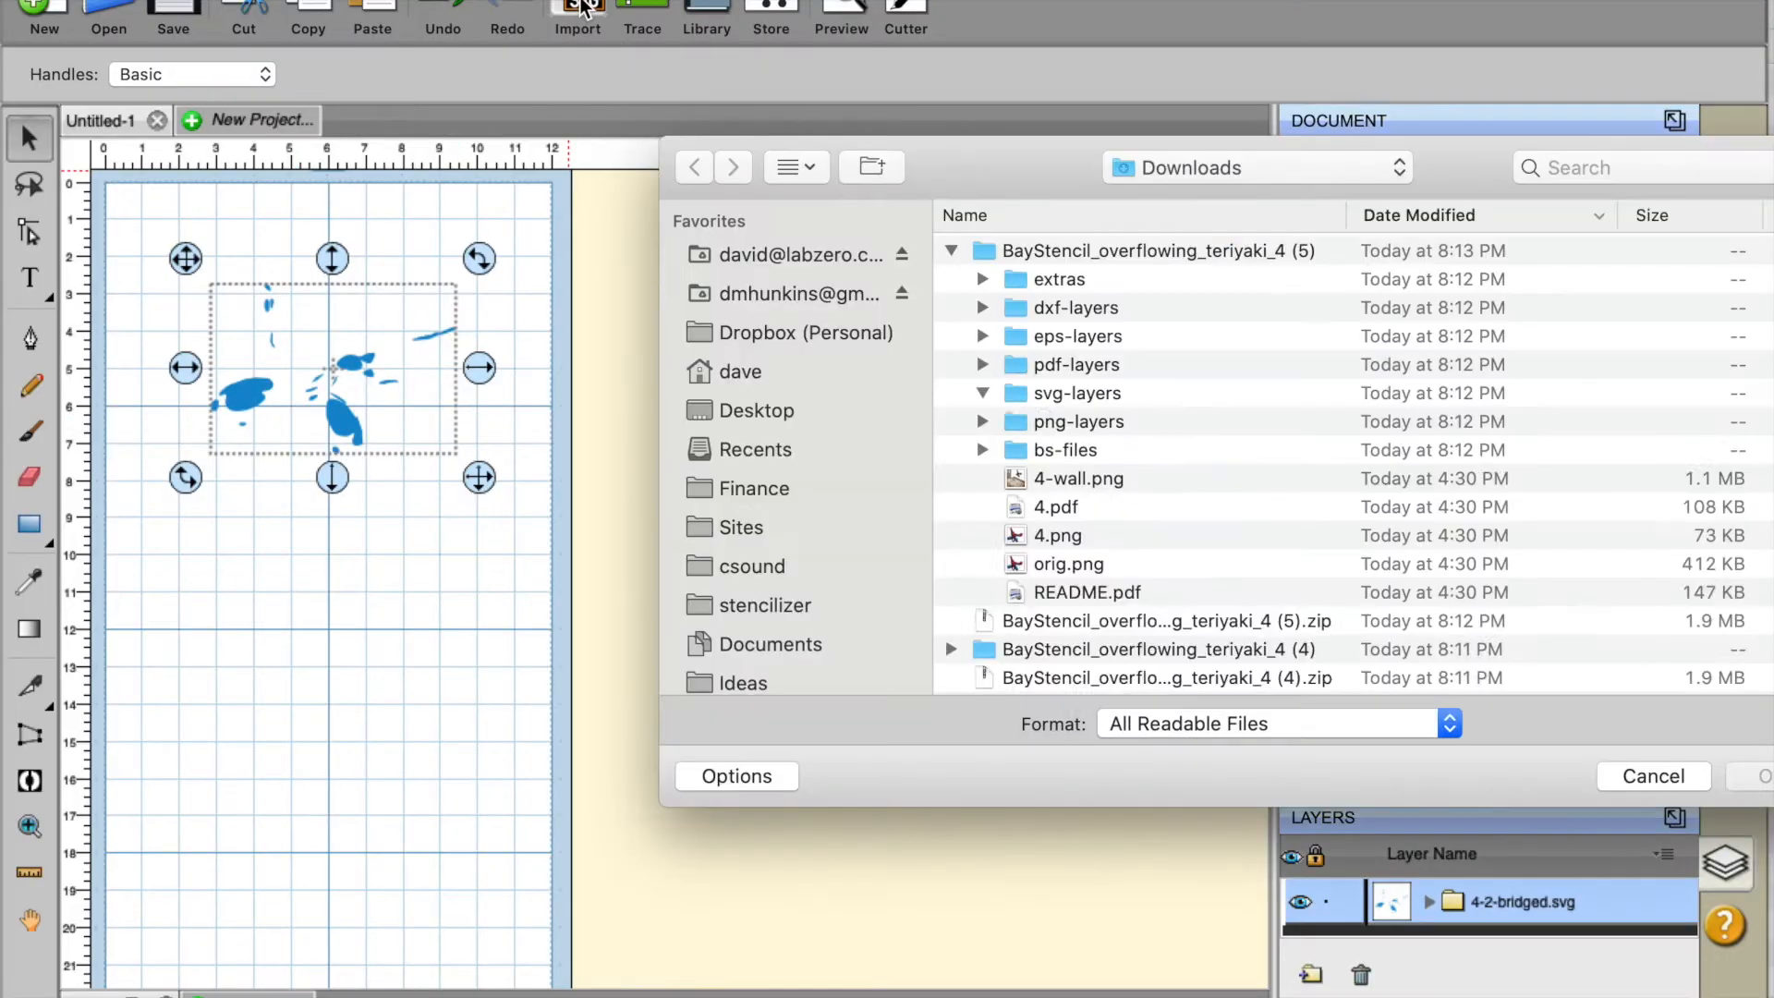
pyautogui.click(1077, 476)
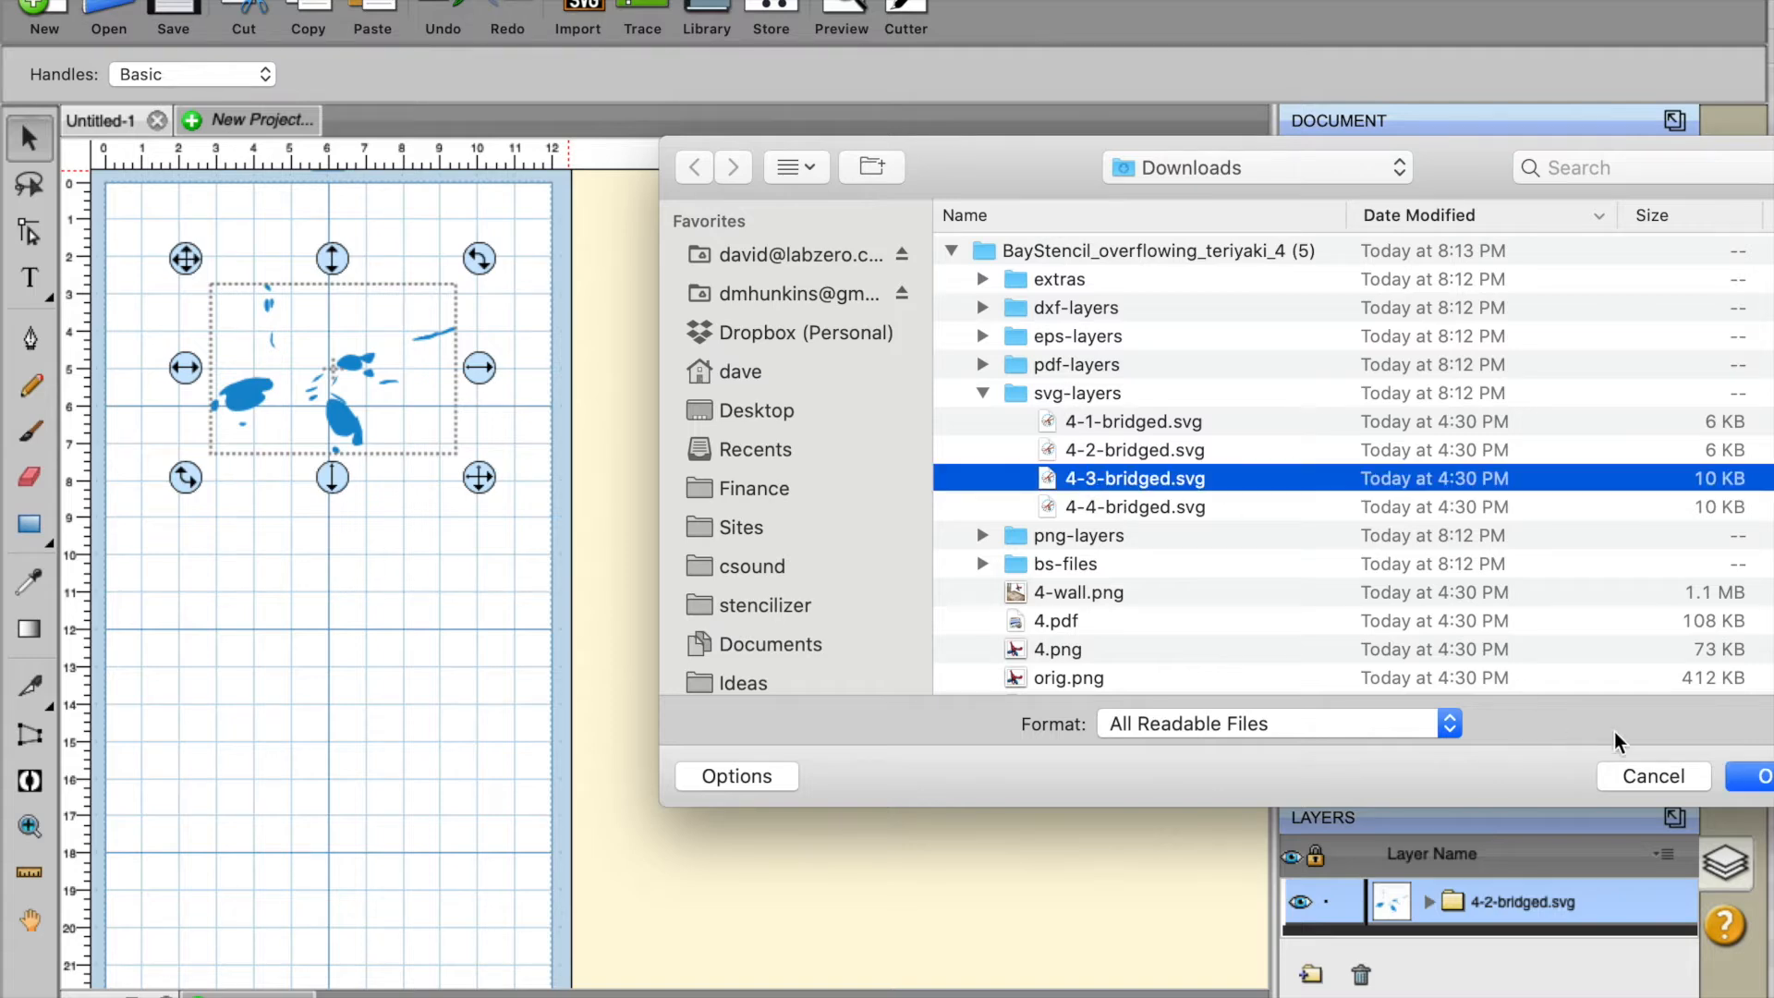
pyautogui.click(1756, 776)
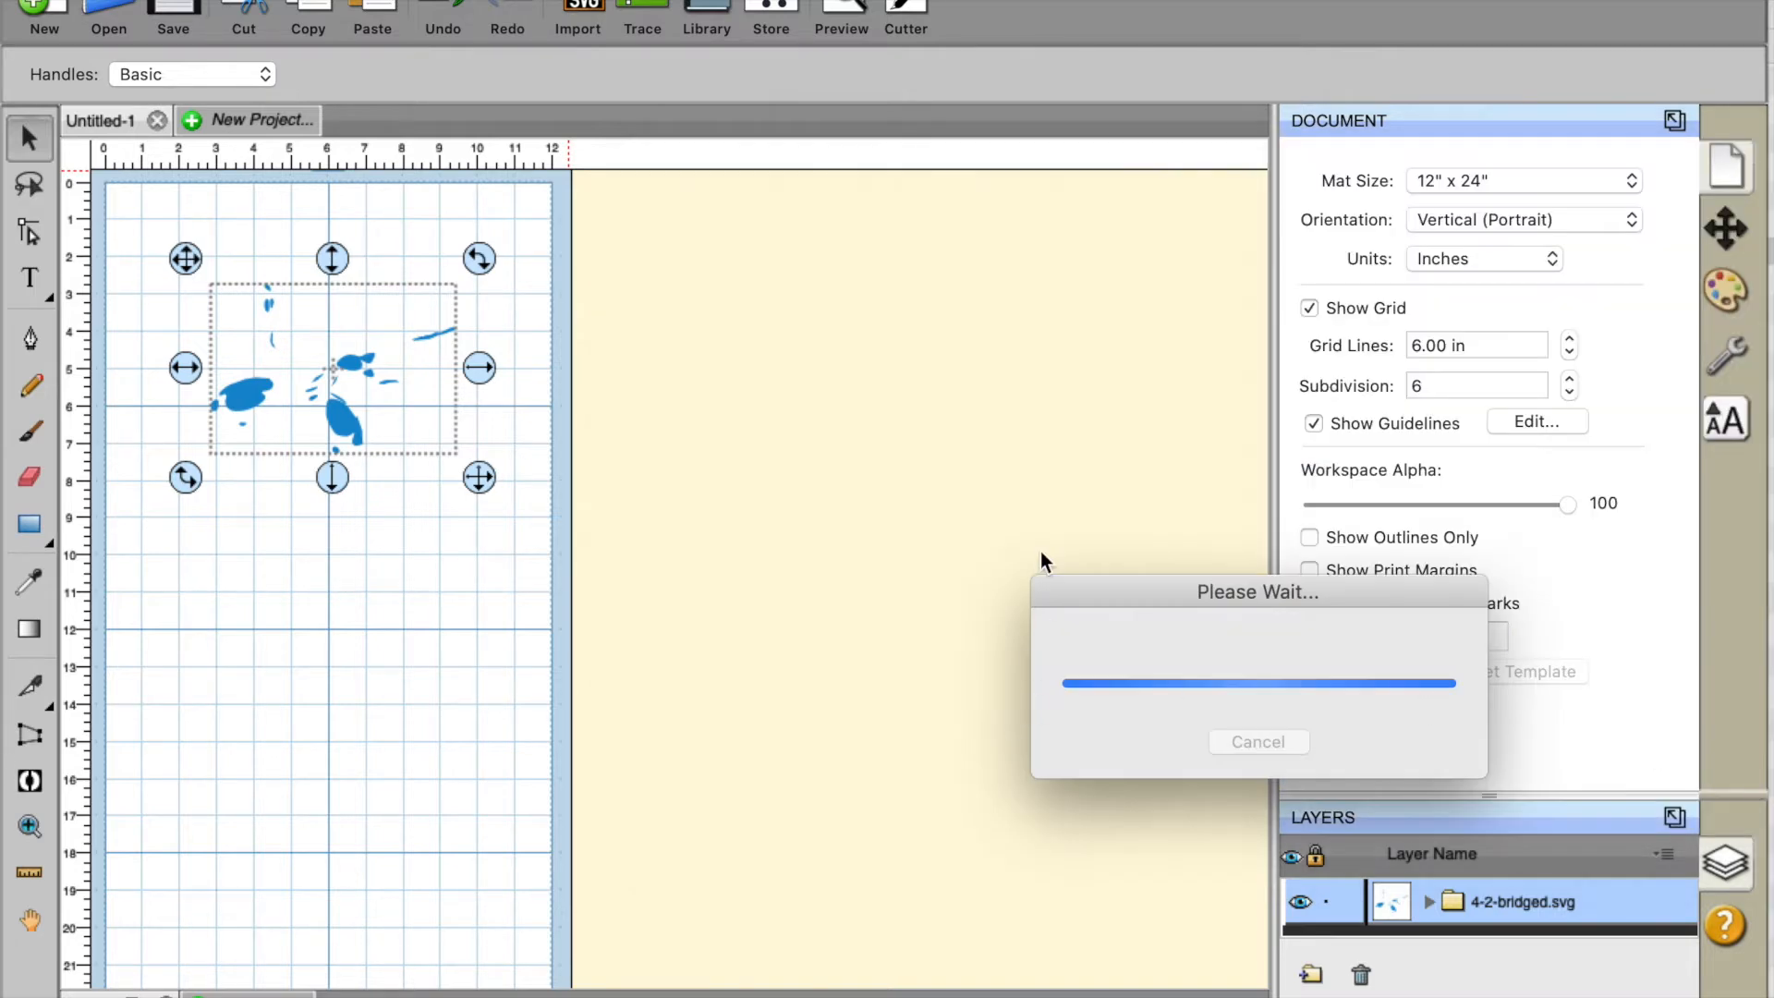
pyautogui.moveTo(316, 465); pyautogui.dragTo(360, 599)
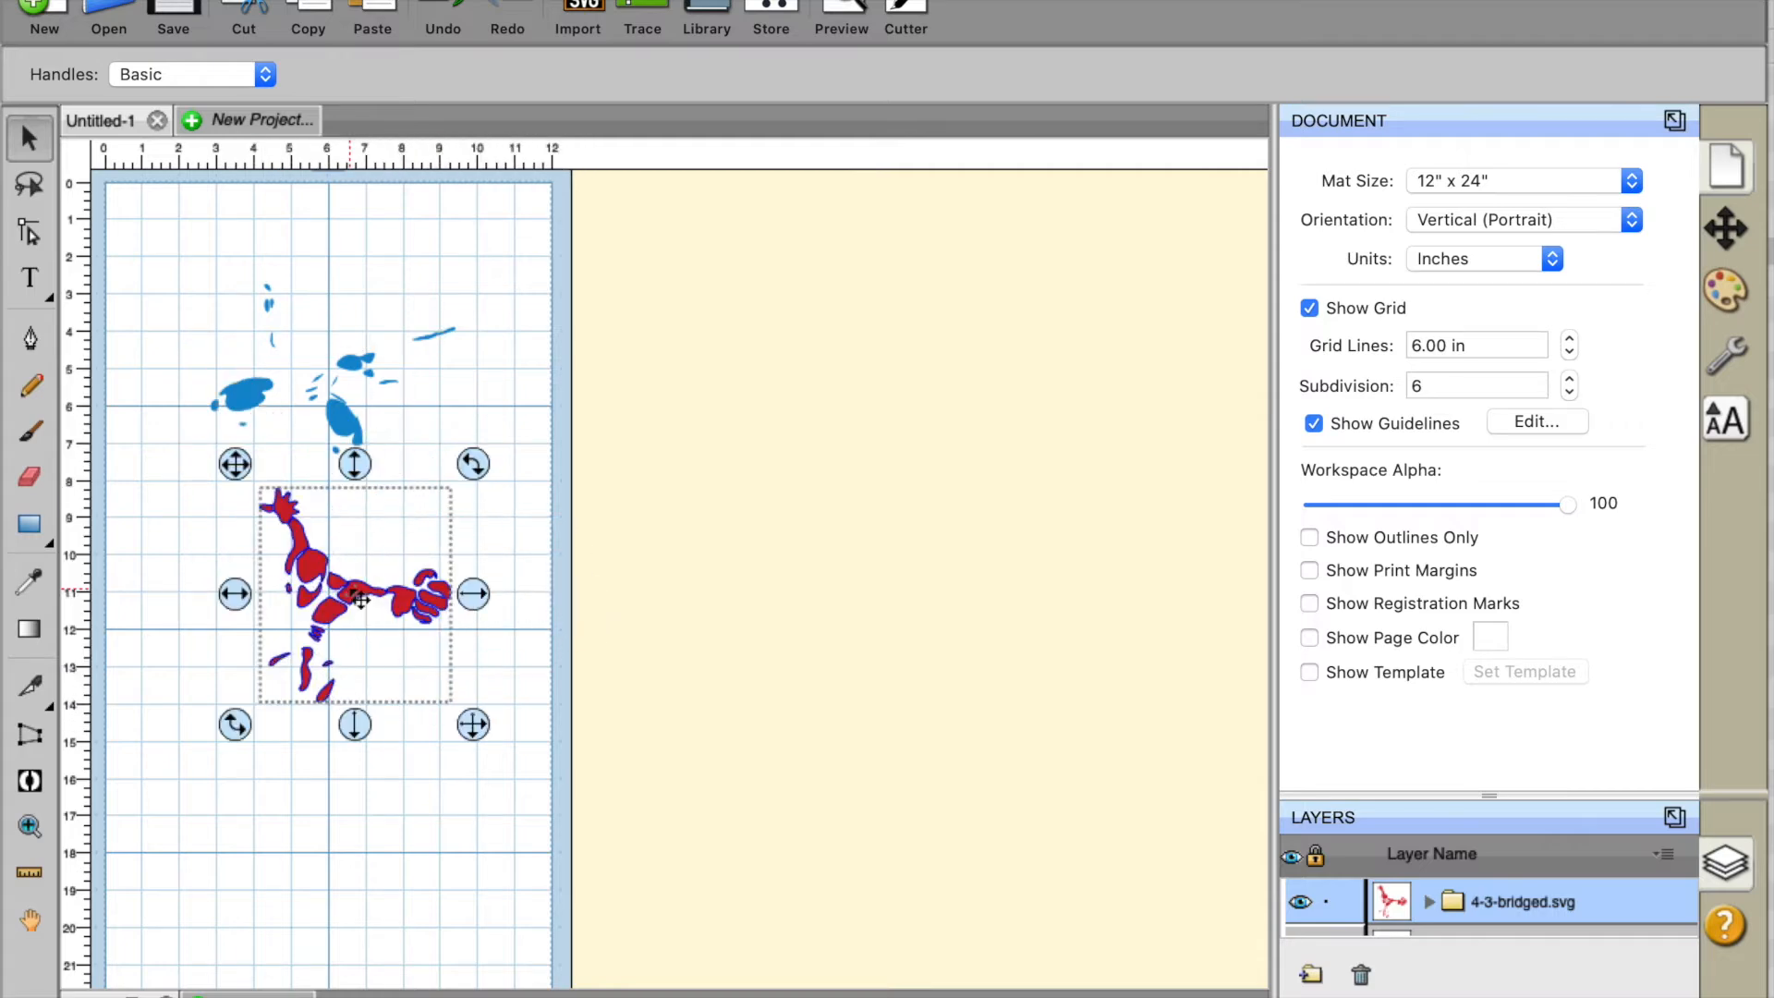
# Import the dark layer 4-4-bridged.svg from the svg-layers folder and clear the selection
pyautogui.press('super+Tab')
pyautogui.press('super+Tab')
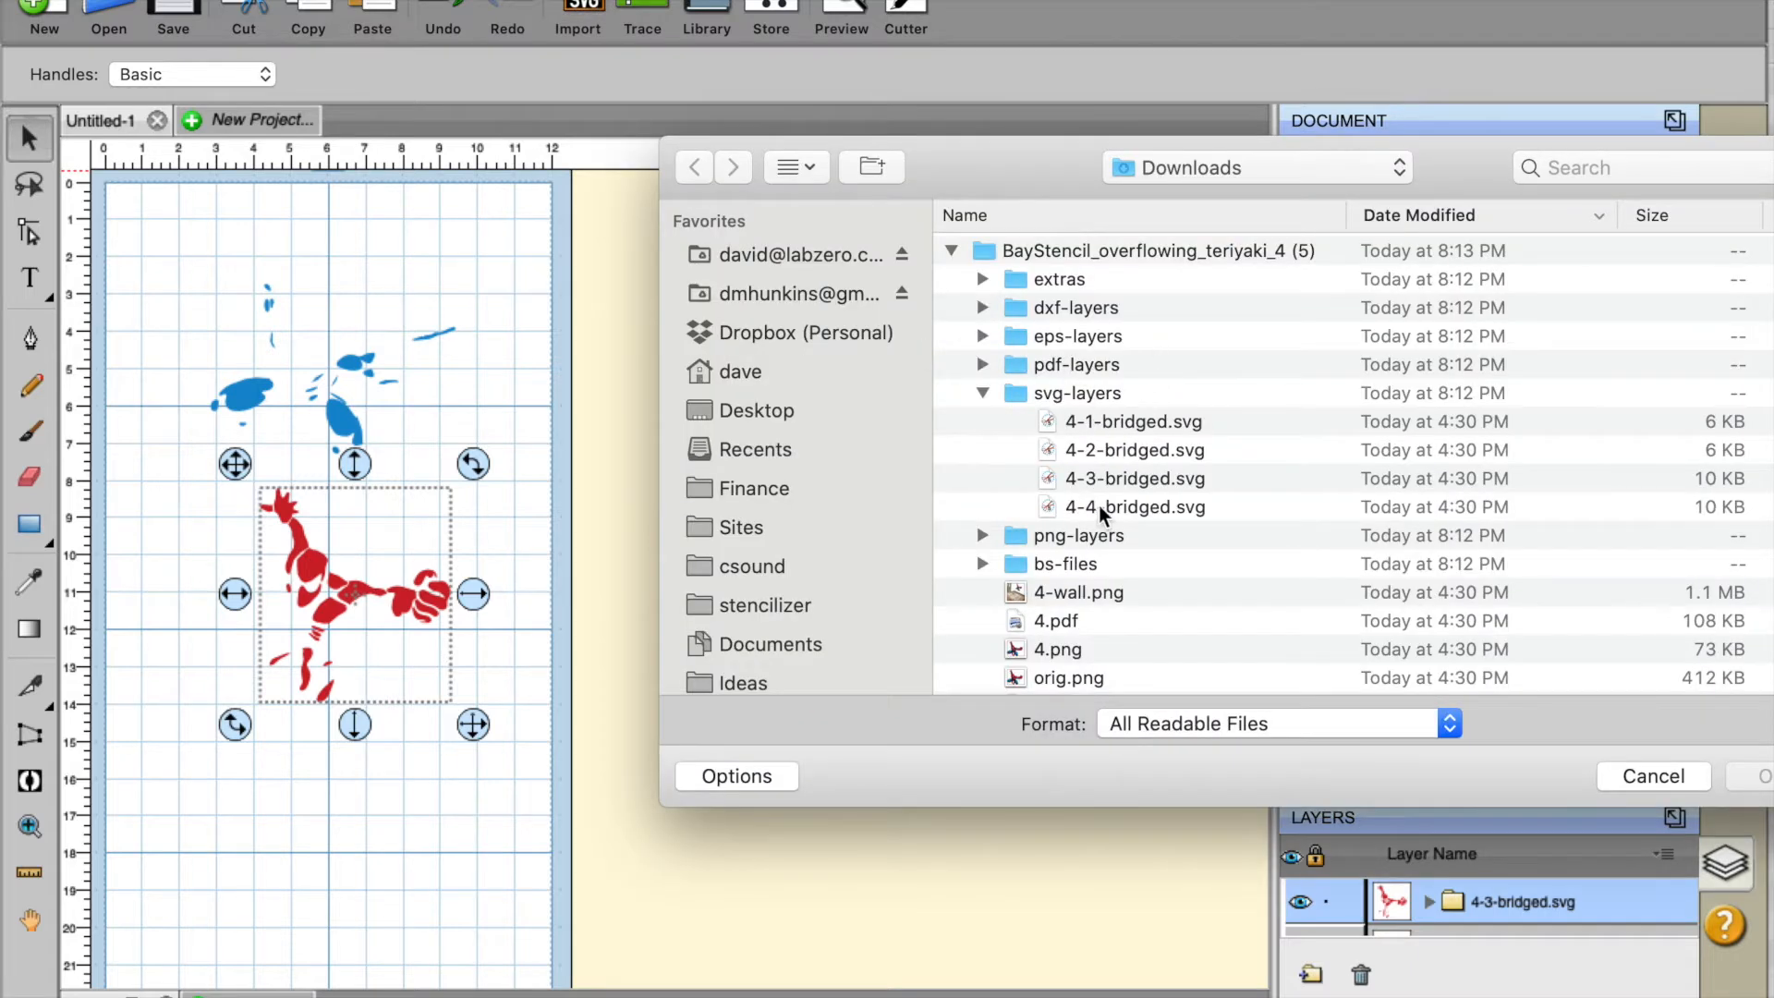
pyautogui.click(1100, 507)
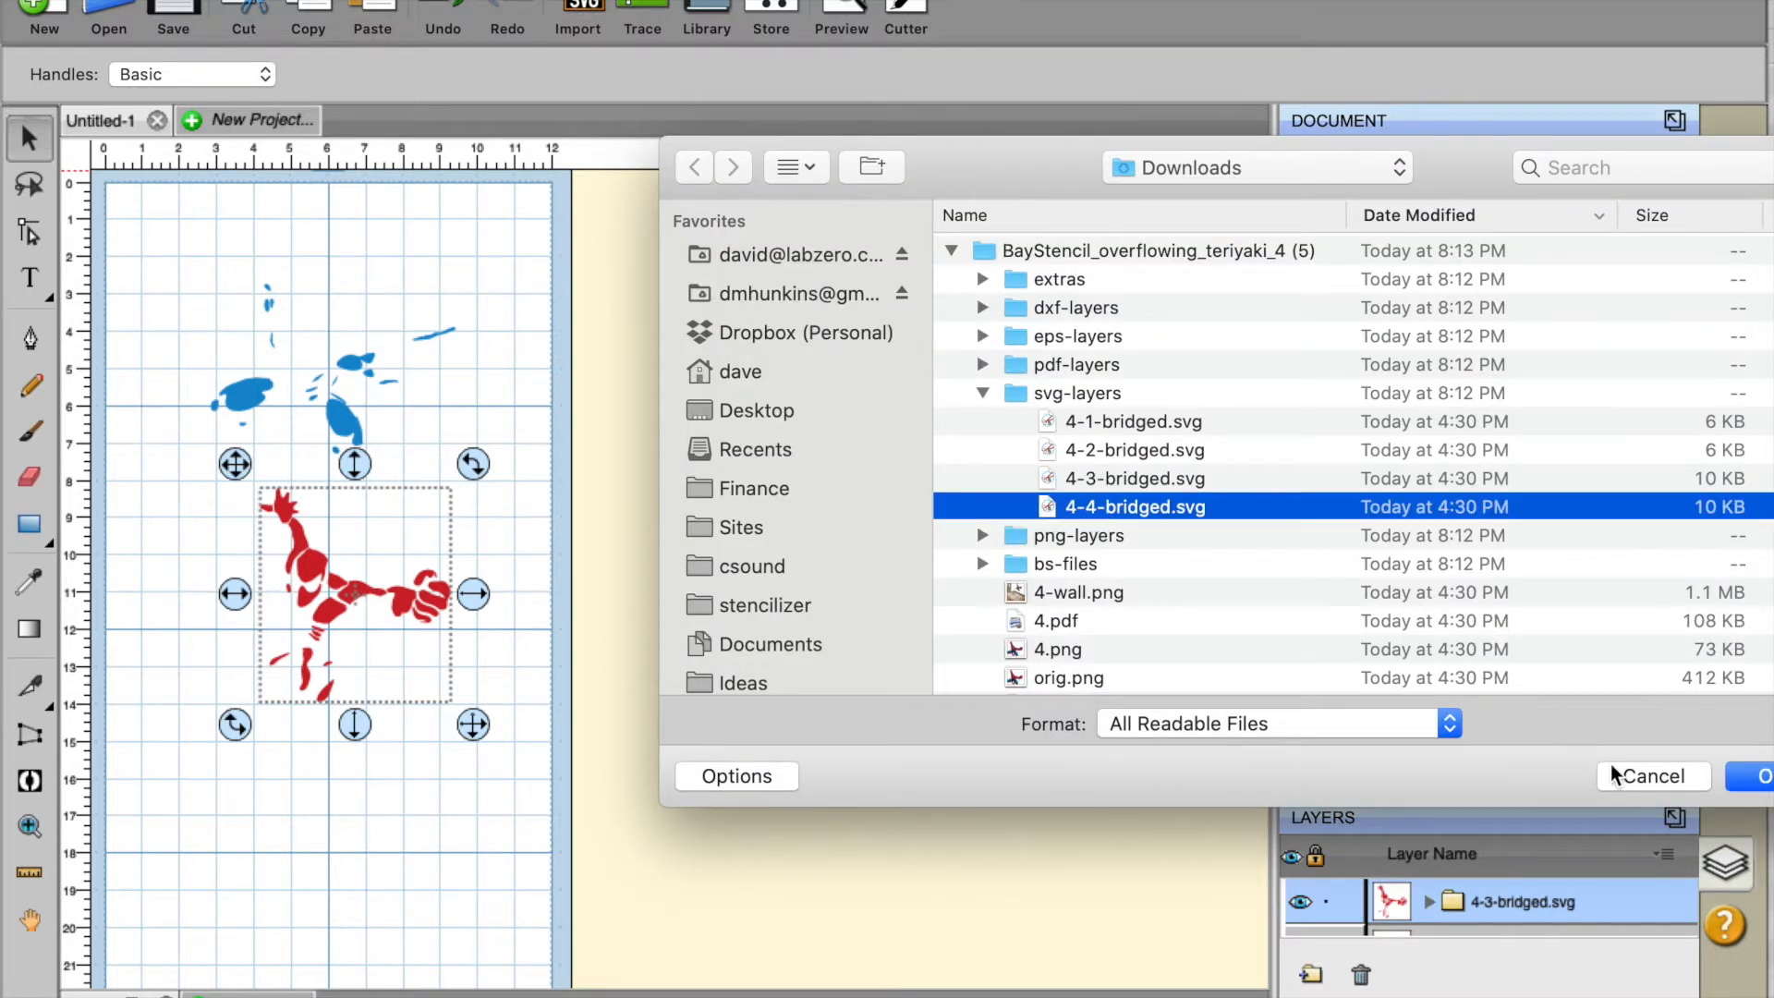
pyautogui.click(1758, 778)
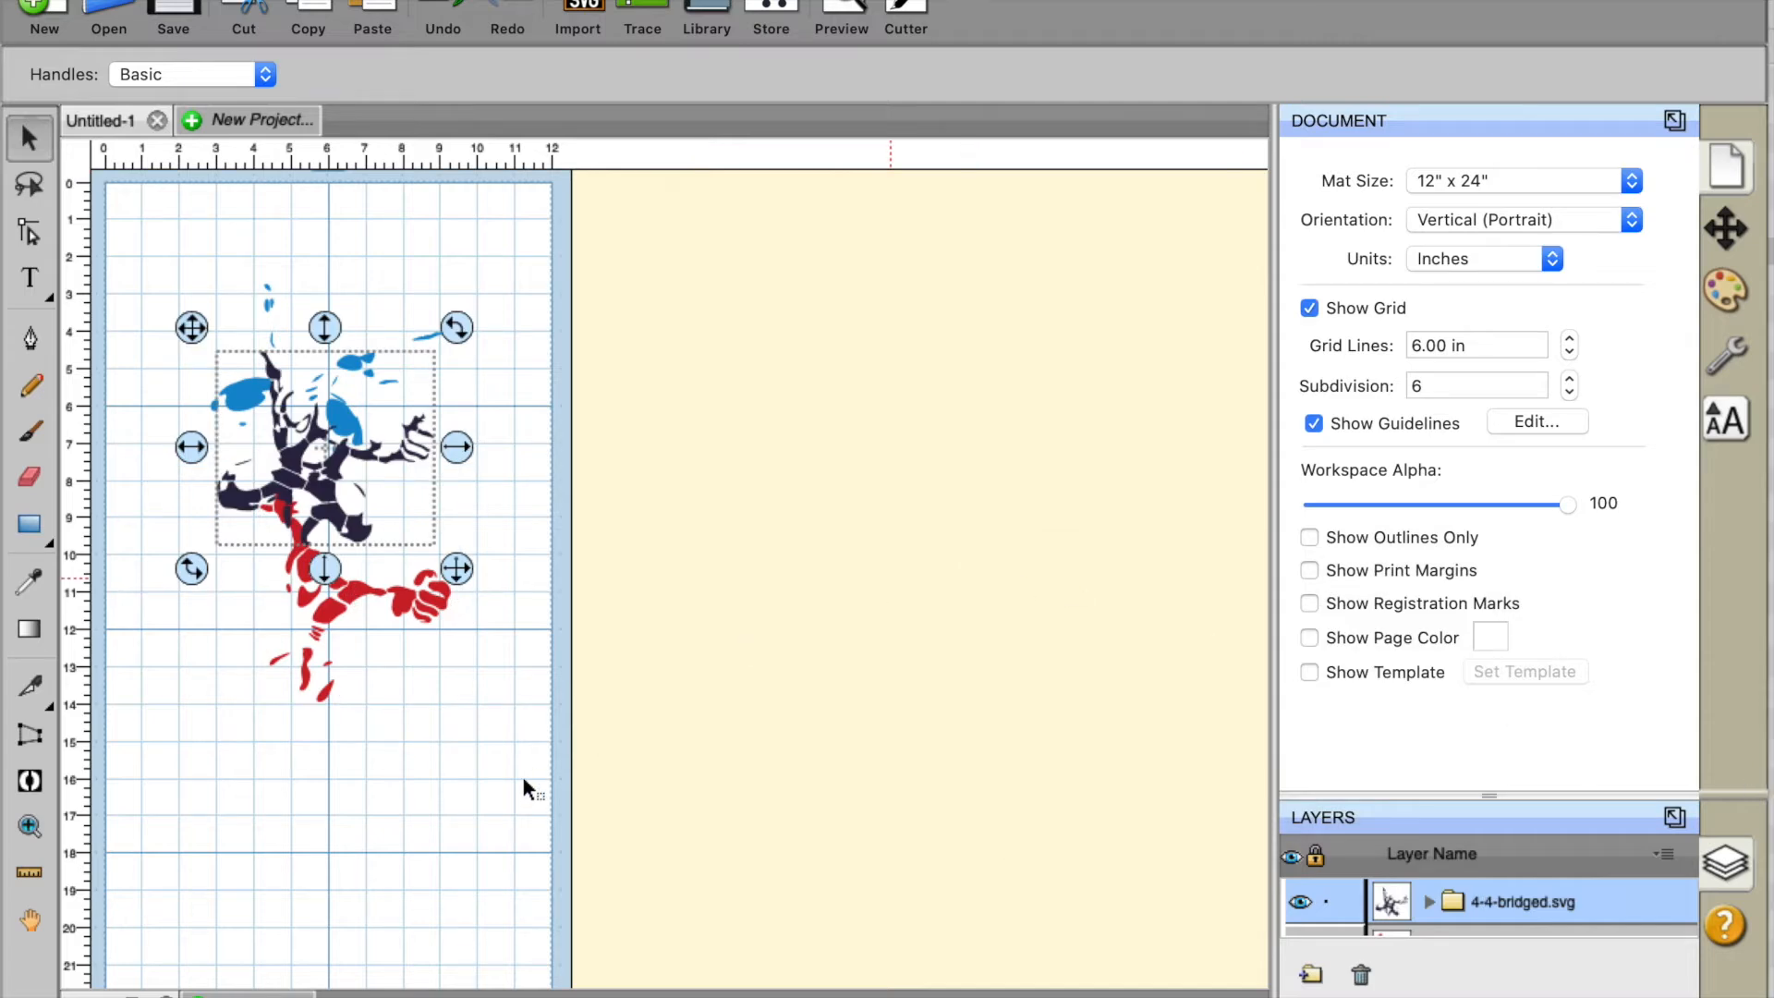
pyautogui.click(705, 638)
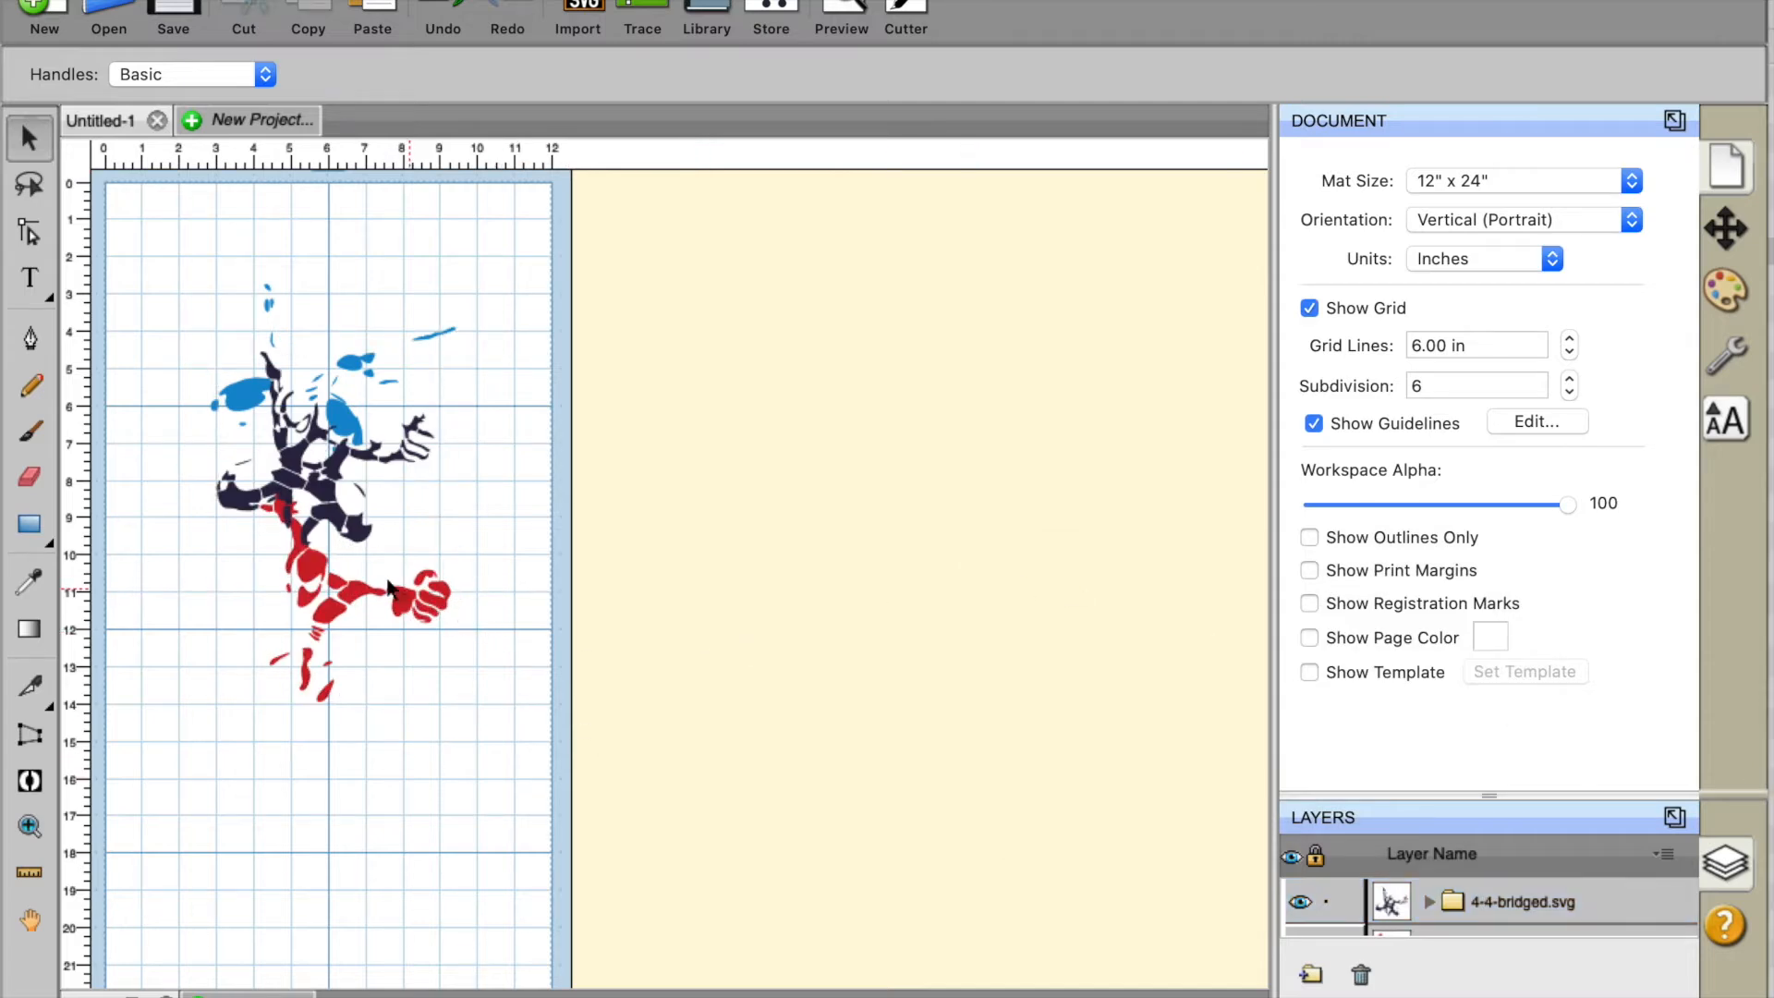
# Move the blue, red and dark layers over one another so their parts line up as the complete Spider-Man figure
pyautogui.moveTo(383, 600); pyautogui.dragTo(668, 368)
pyautogui.moveTo(344, 473); pyautogui.dragTo(534, 463)
pyautogui.click(412, 270)
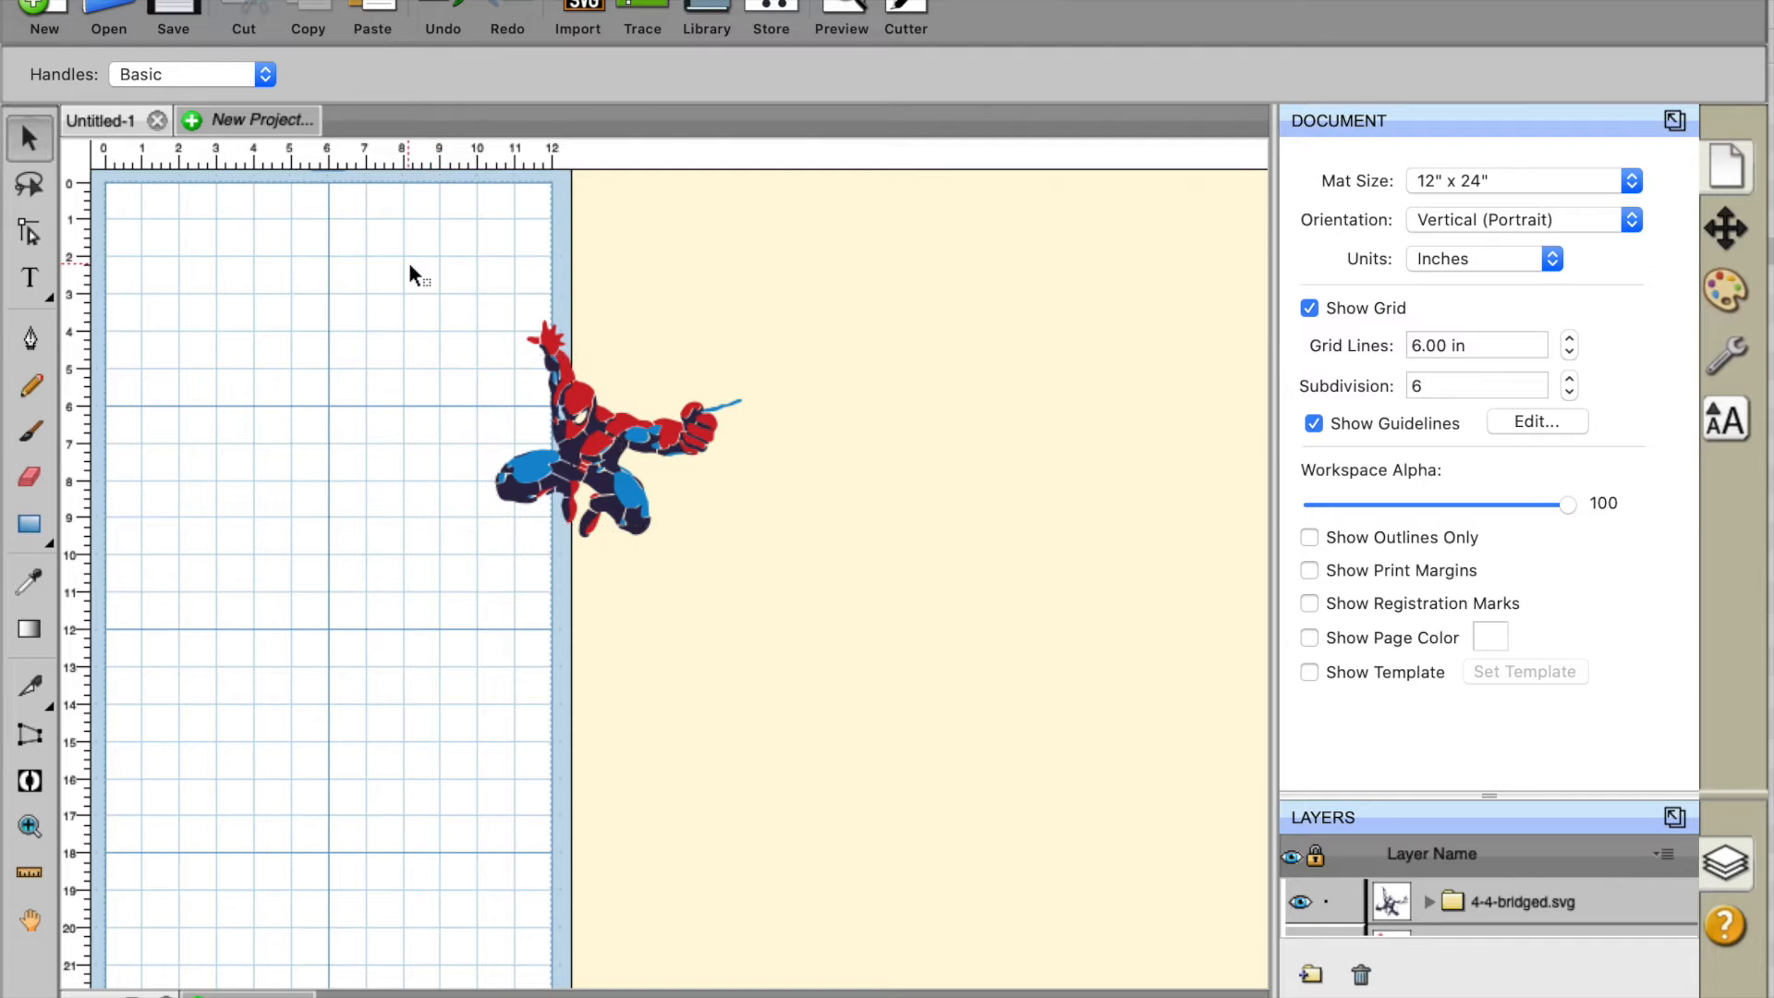
# Select all three layers together, move them to the mat's upper-left corner and scale them proportionally to about 11.5 inches wide
pyautogui.moveTo(414, 280); pyautogui.dragTo(951, 630)
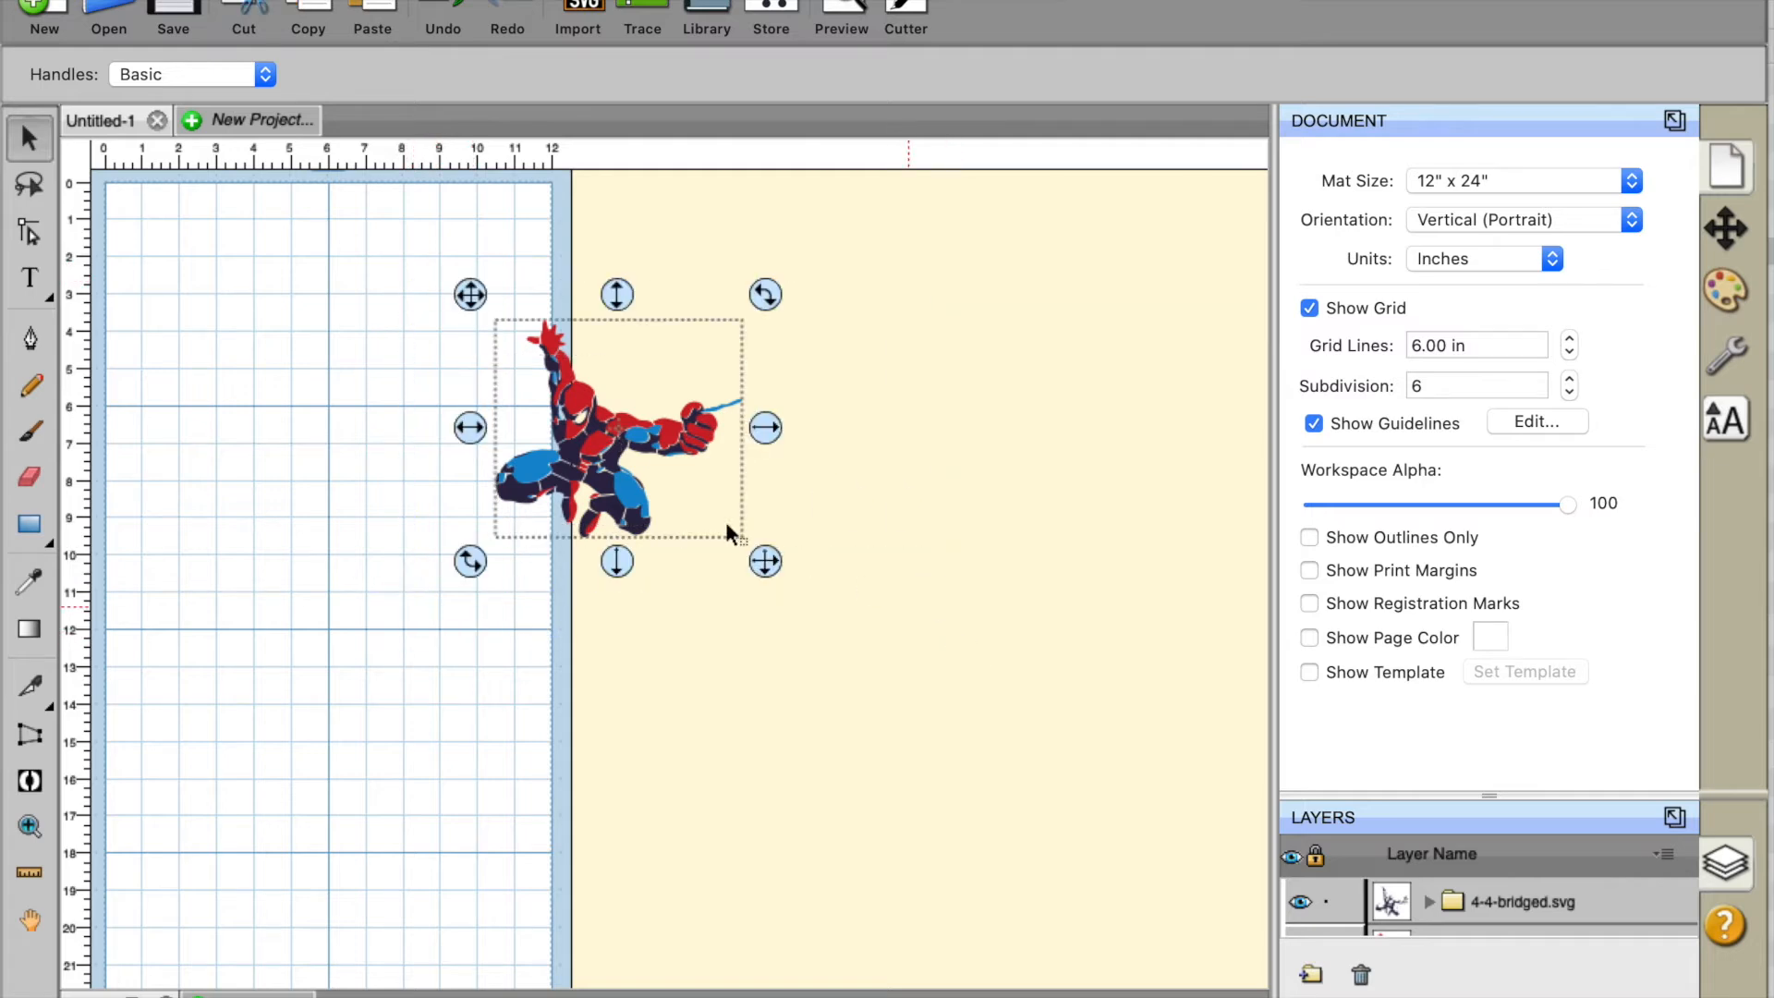
pyautogui.moveTo(536, 405); pyautogui.dragTo(211, 298)
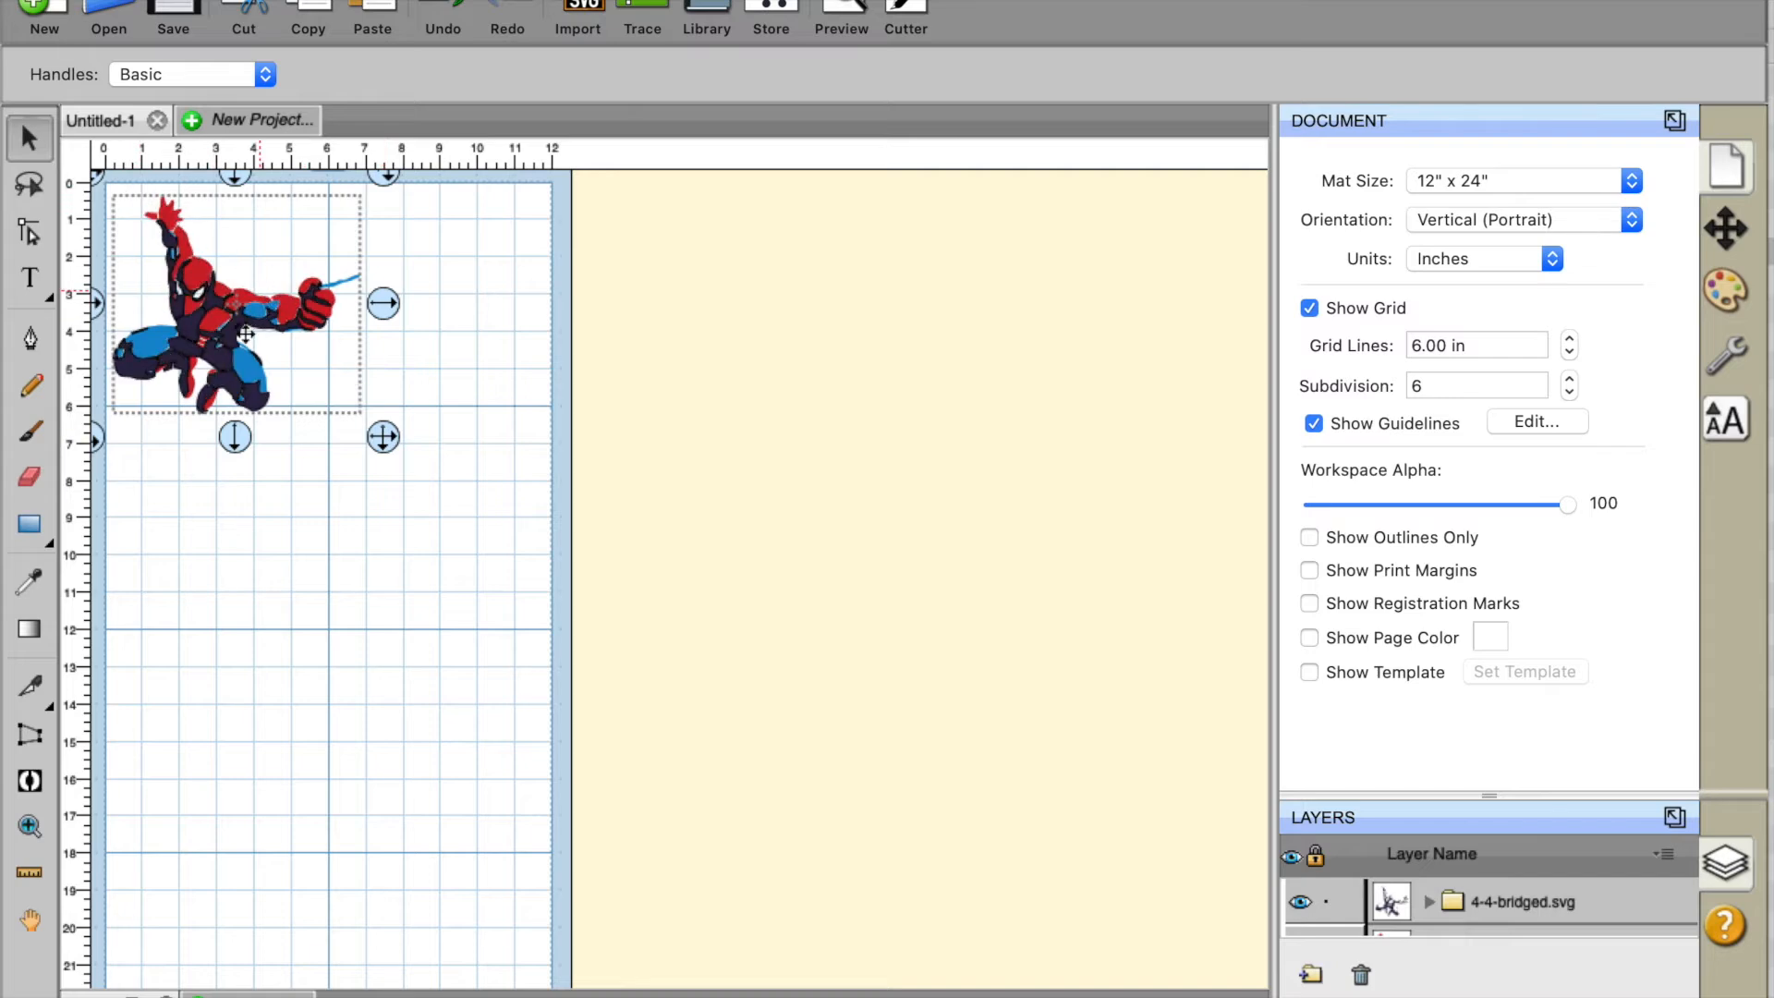
pyautogui.click(198, 308)
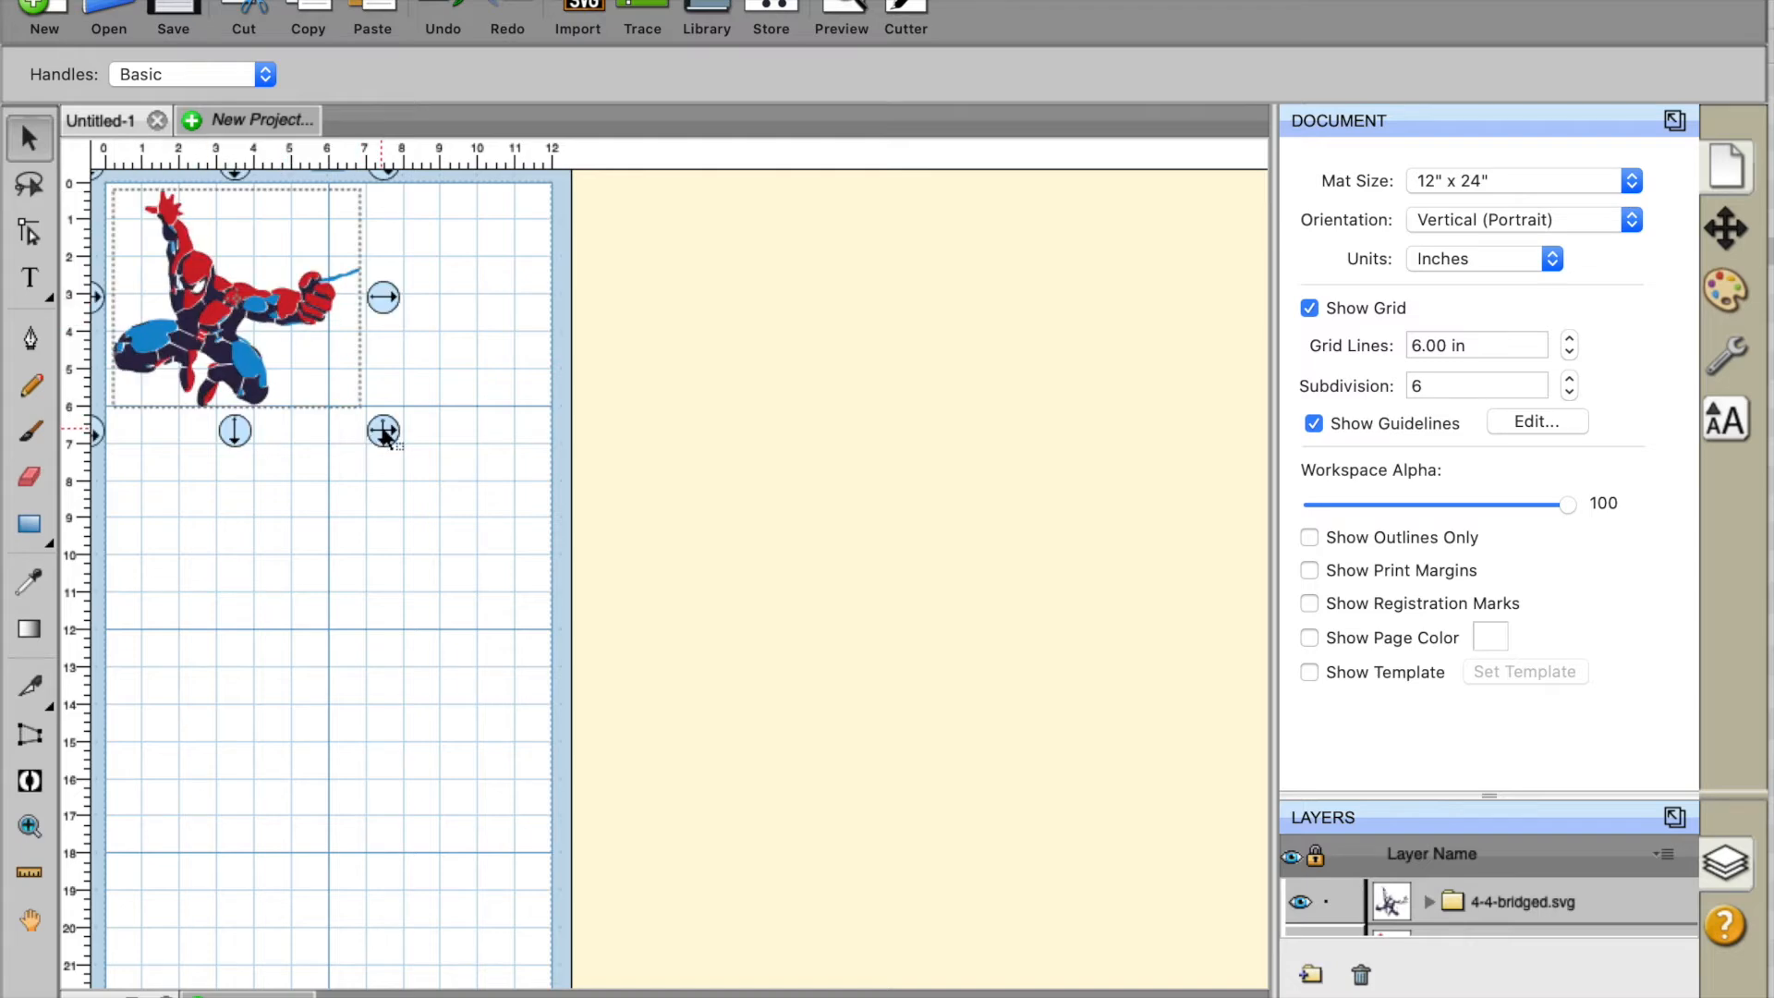
pyautogui.moveTo(383, 432); pyautogui.dragTo(563, 706)
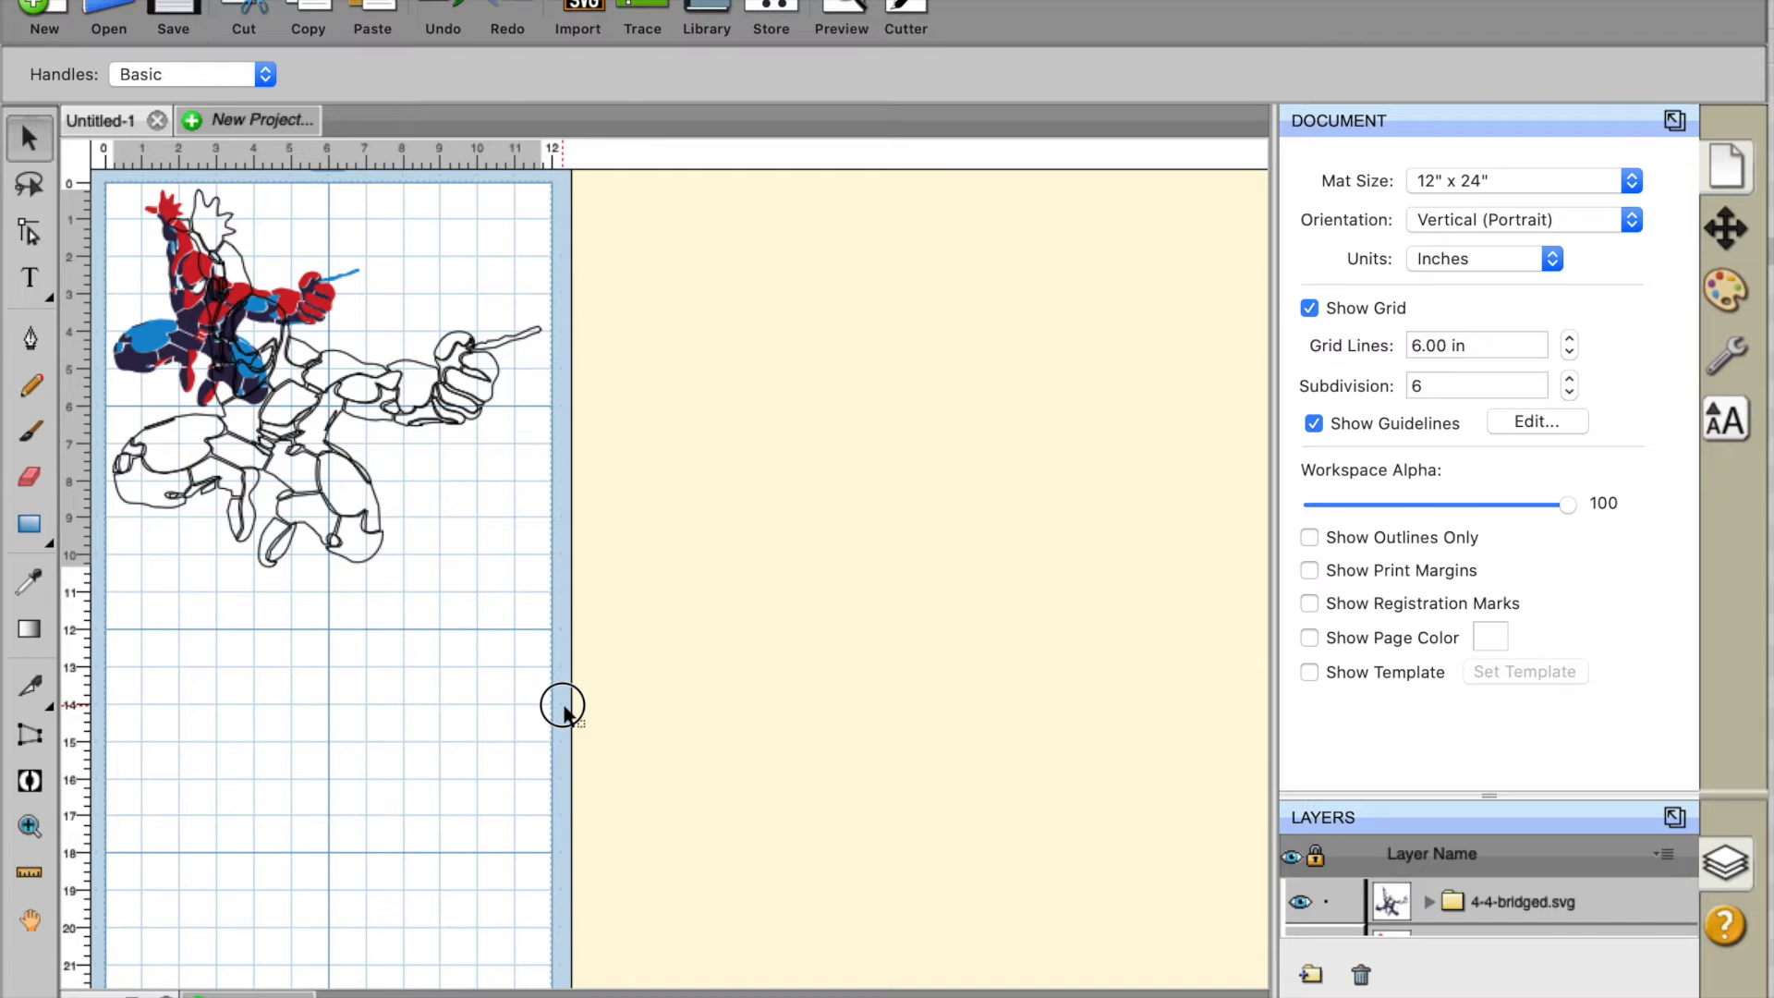
pyautogui.moveTo(563, 709); pyautogui.dragTo(572, 708)
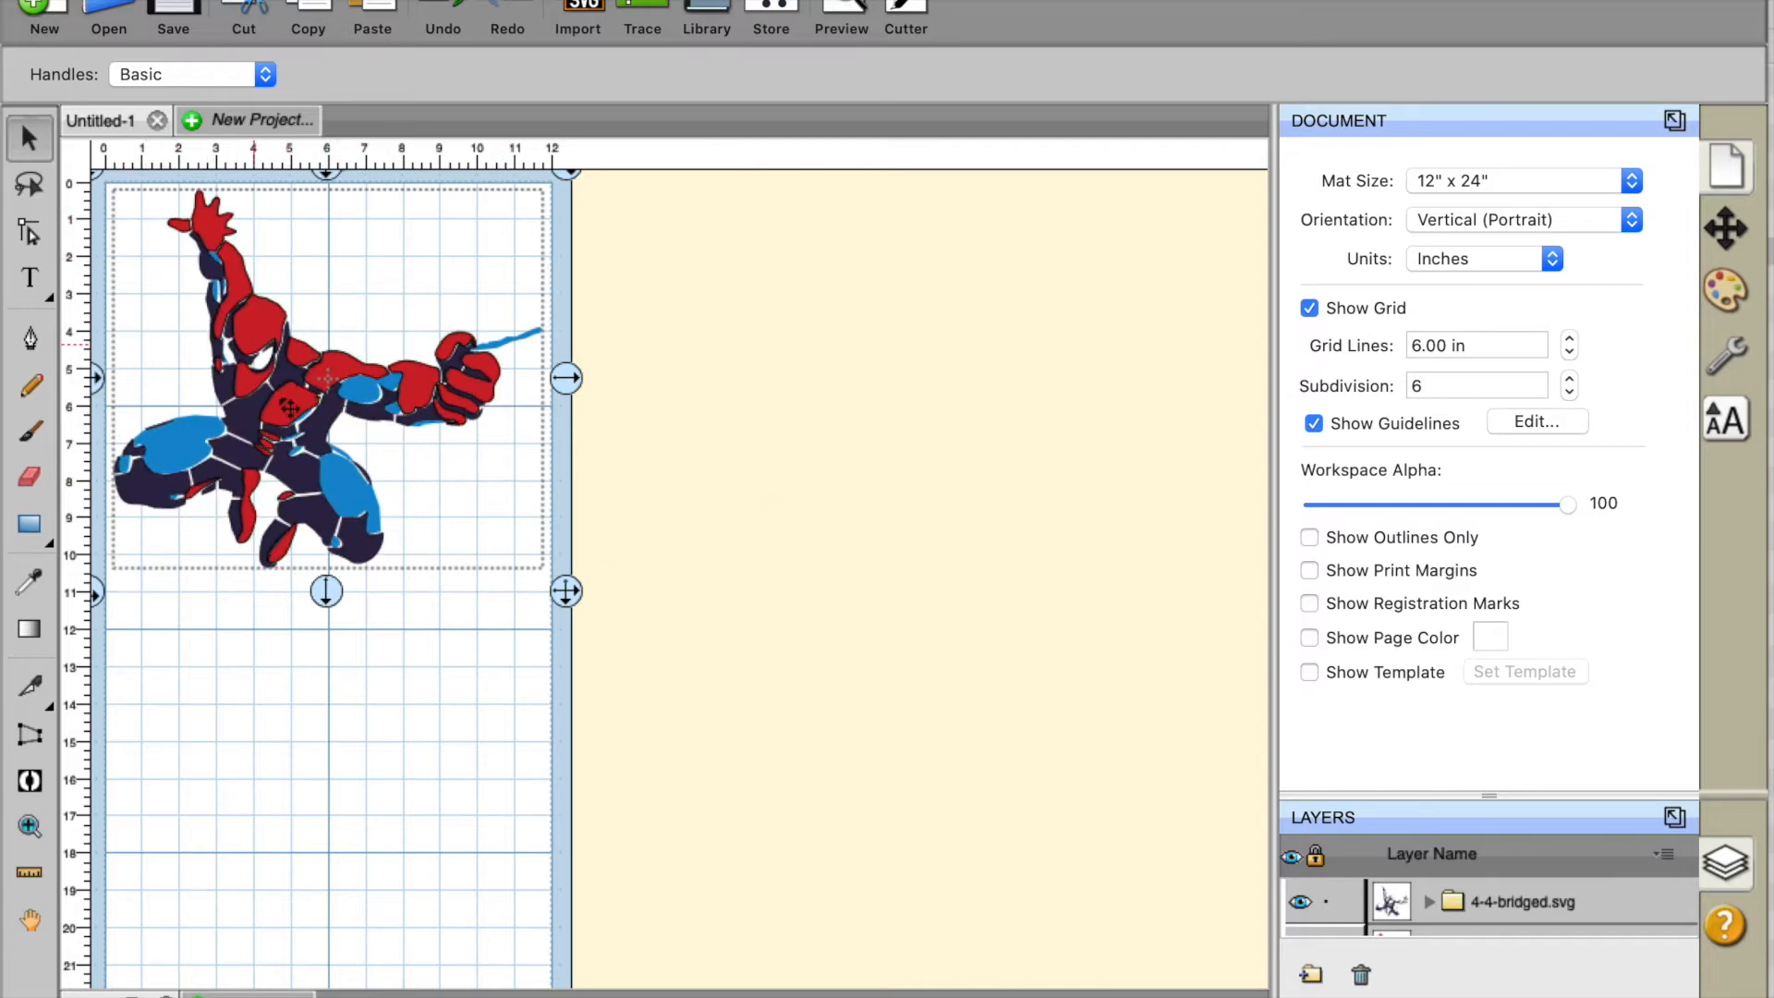
# Move the red and blue layers off the mat separately, keeping the dark layer on the mat
pyautogui.click(373, 743)
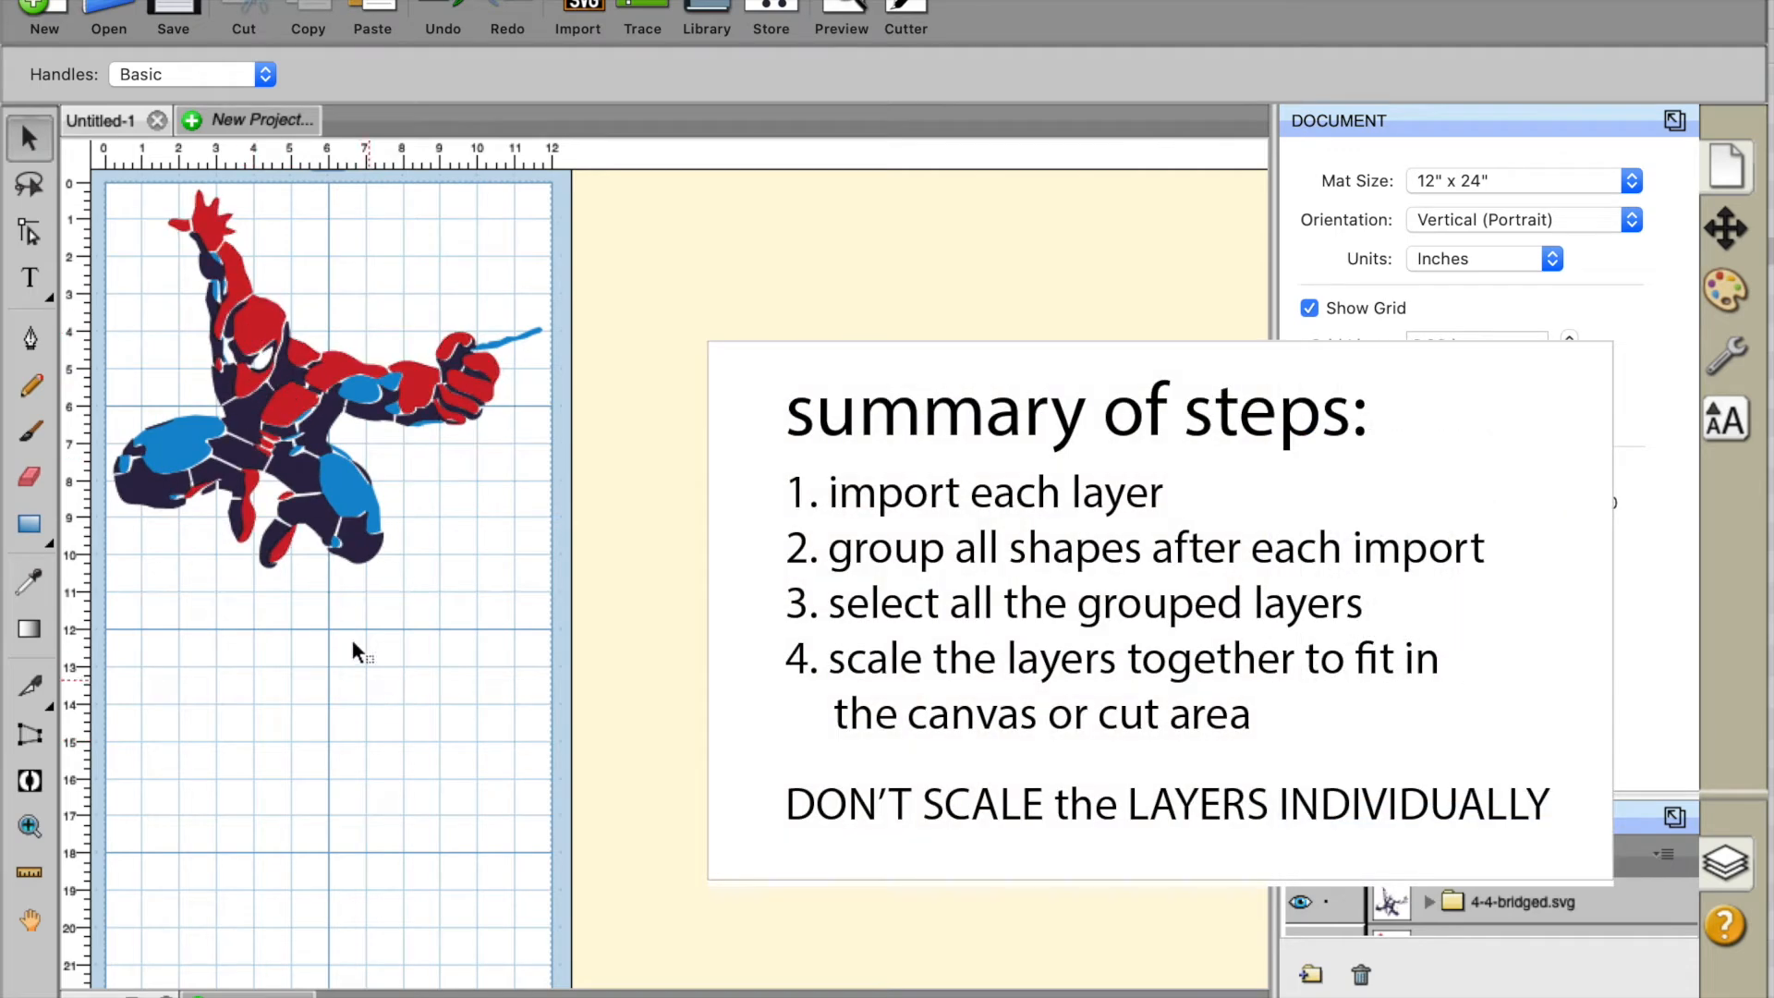
pyautogui.moveTo(268, 322); pyautogui.dragTo(841, 397)
pyautogui.moveTo(370, 391); pyautogui.dragTo(864, 797)
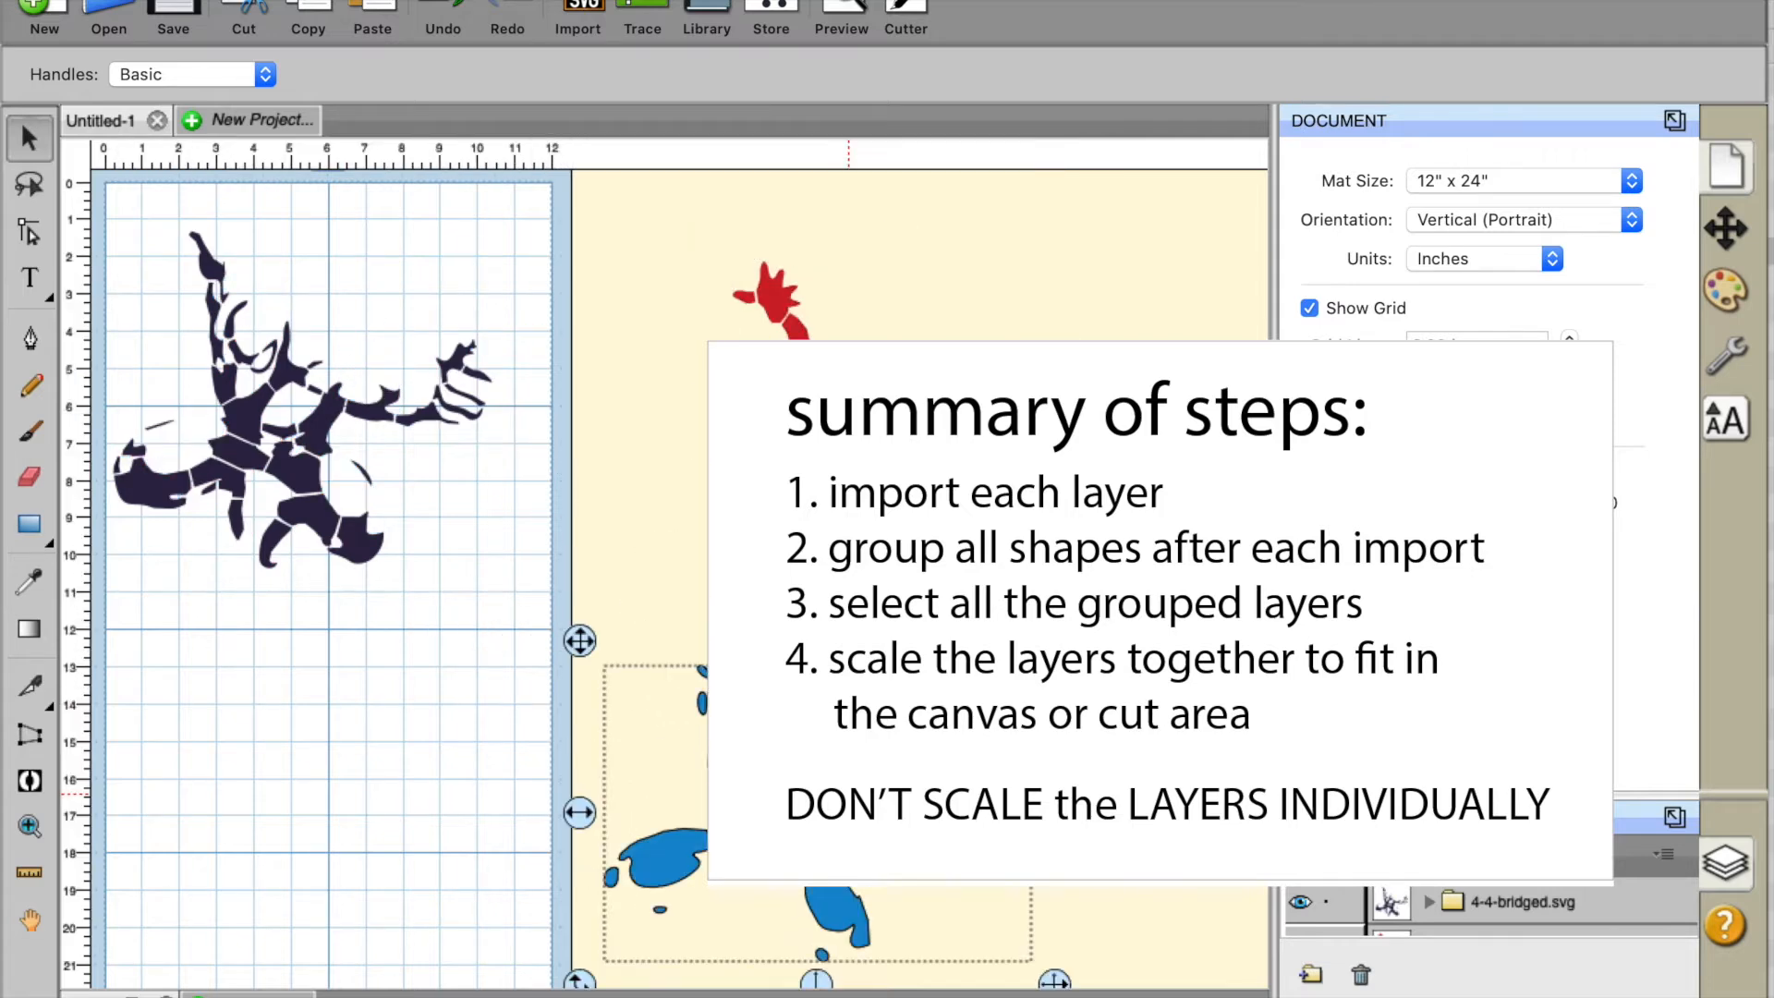
pyautogui.click(250, 398)
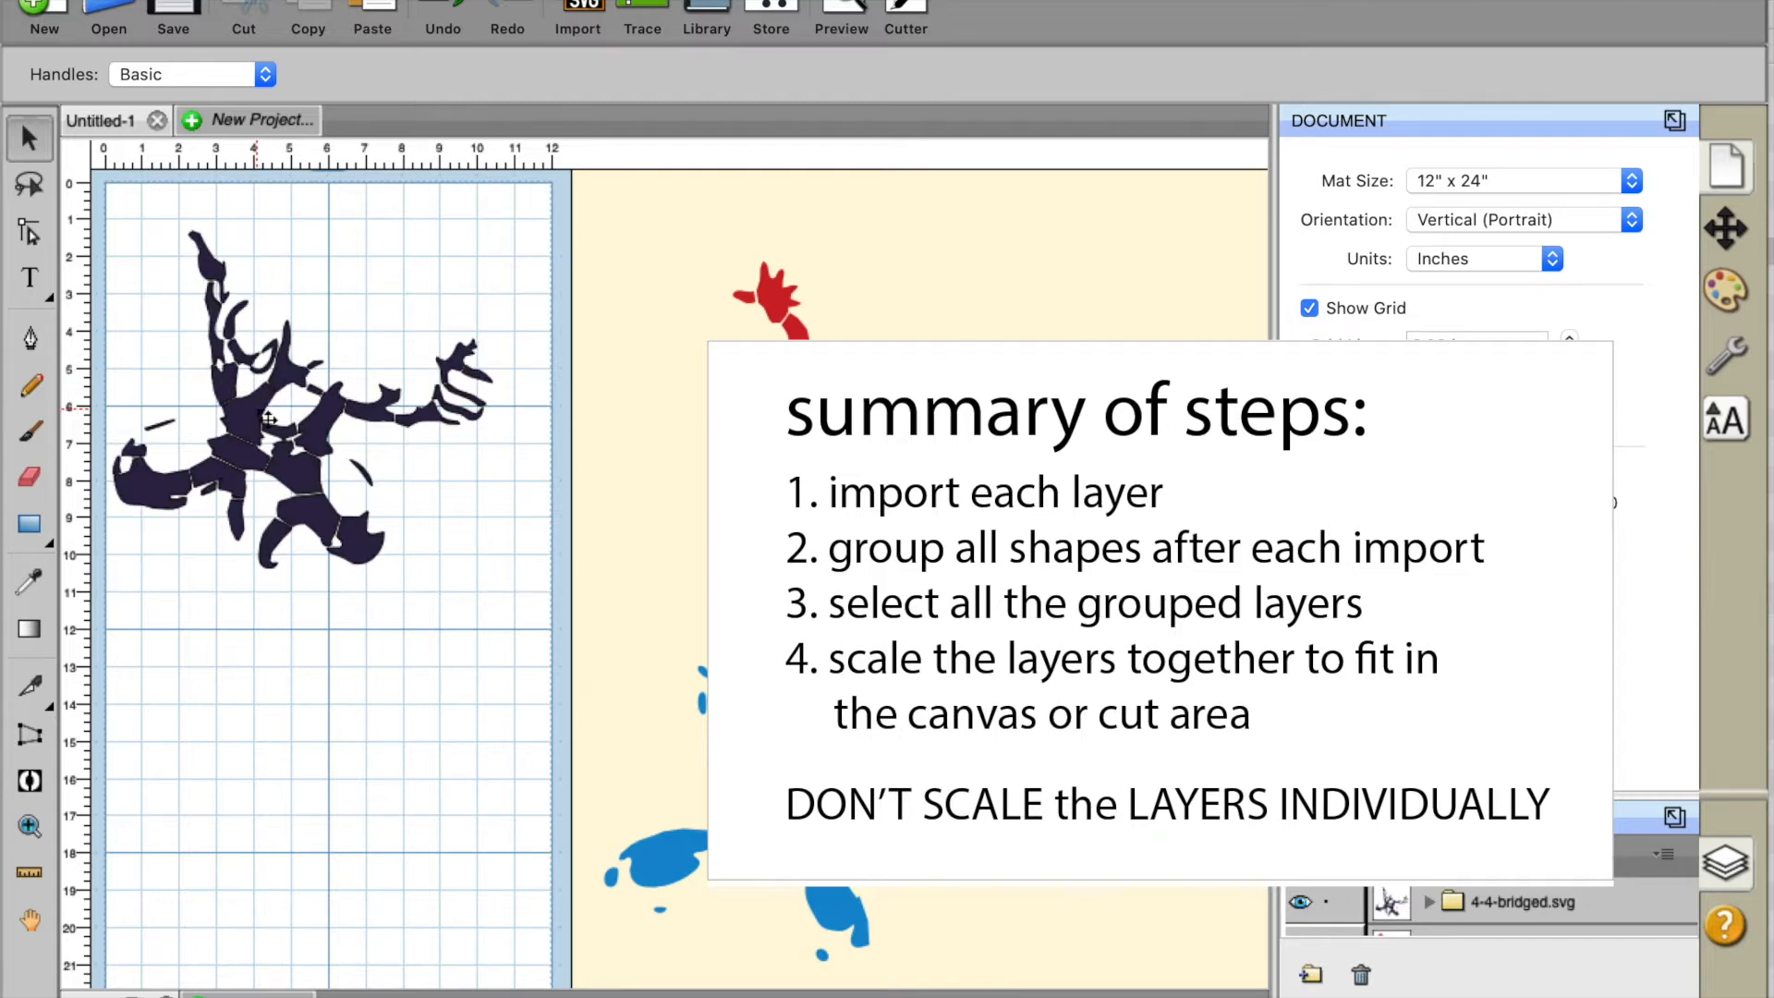
pyautogui.moveTo(249, 416)
pyautogui.mouseDown()
pyautogui.moveTo(270, 398)
pyautogui.moveTo(261, 374)
pyautogui.moveTo(267, 391)
pyautogui.mouseUp()
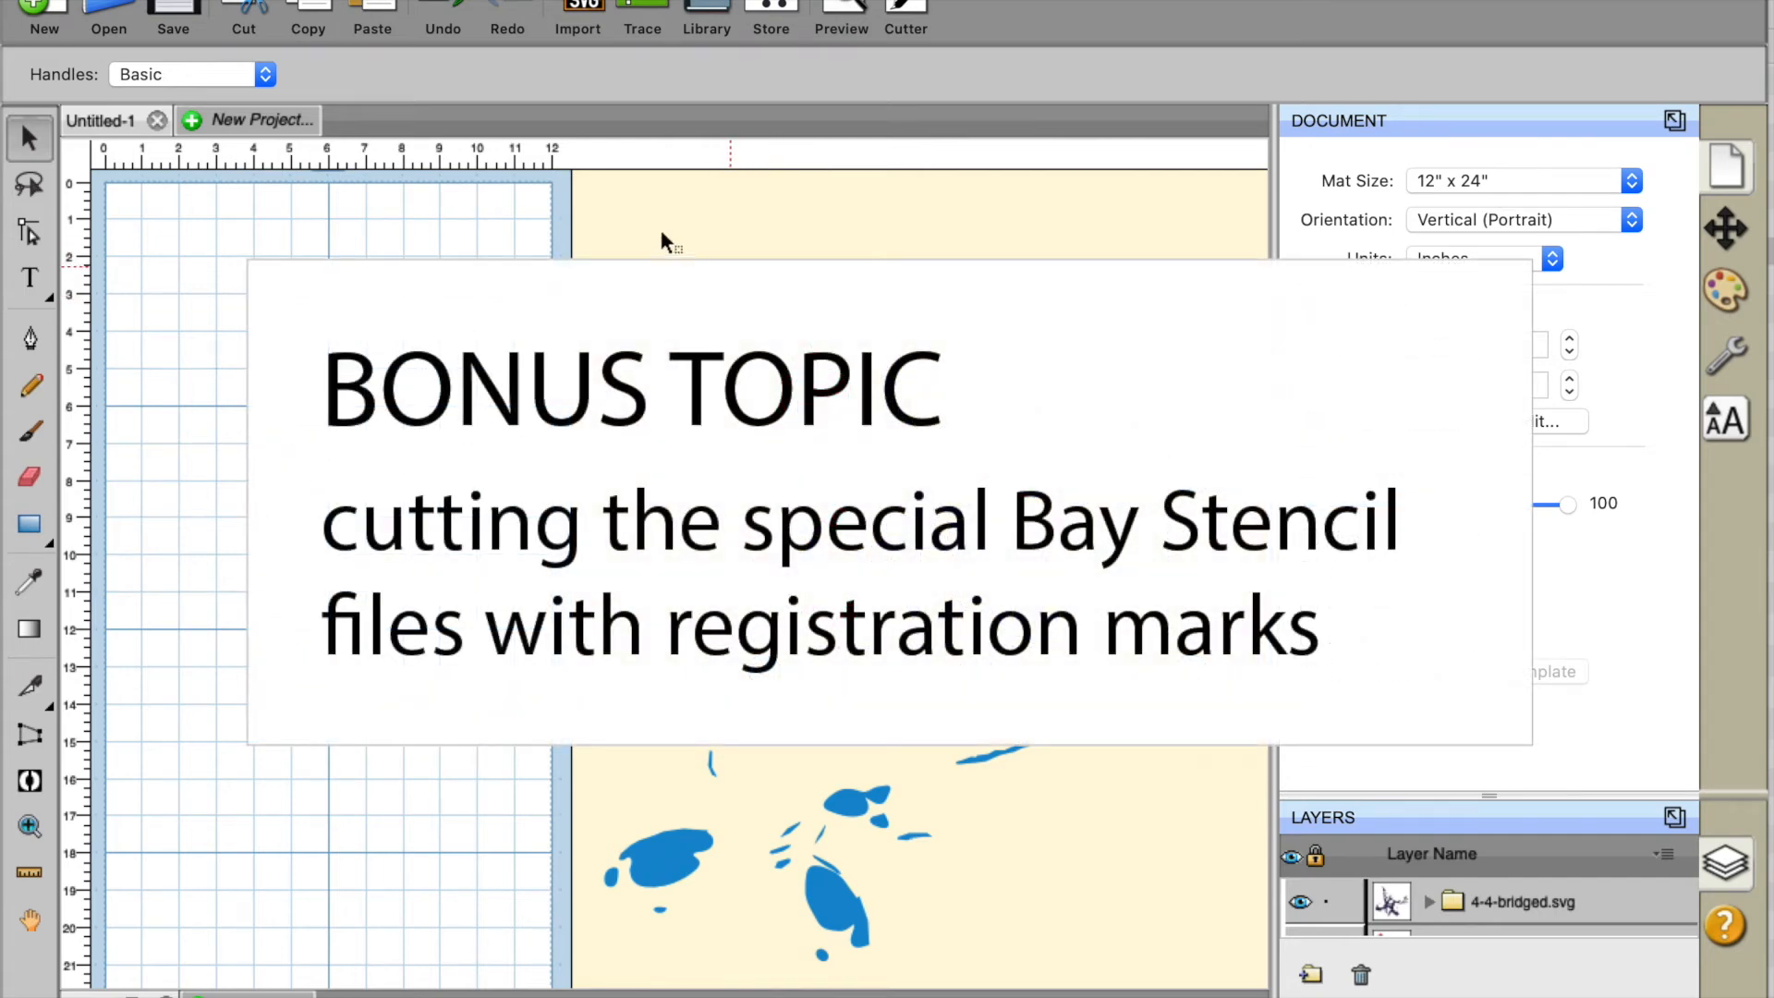
# Delete all the existing stencil layers to leave an empty workspace
pyautogui.moveTo(613, 221); pyautogui.dragTo(1186, 950)
pyautogui.press('Delete')
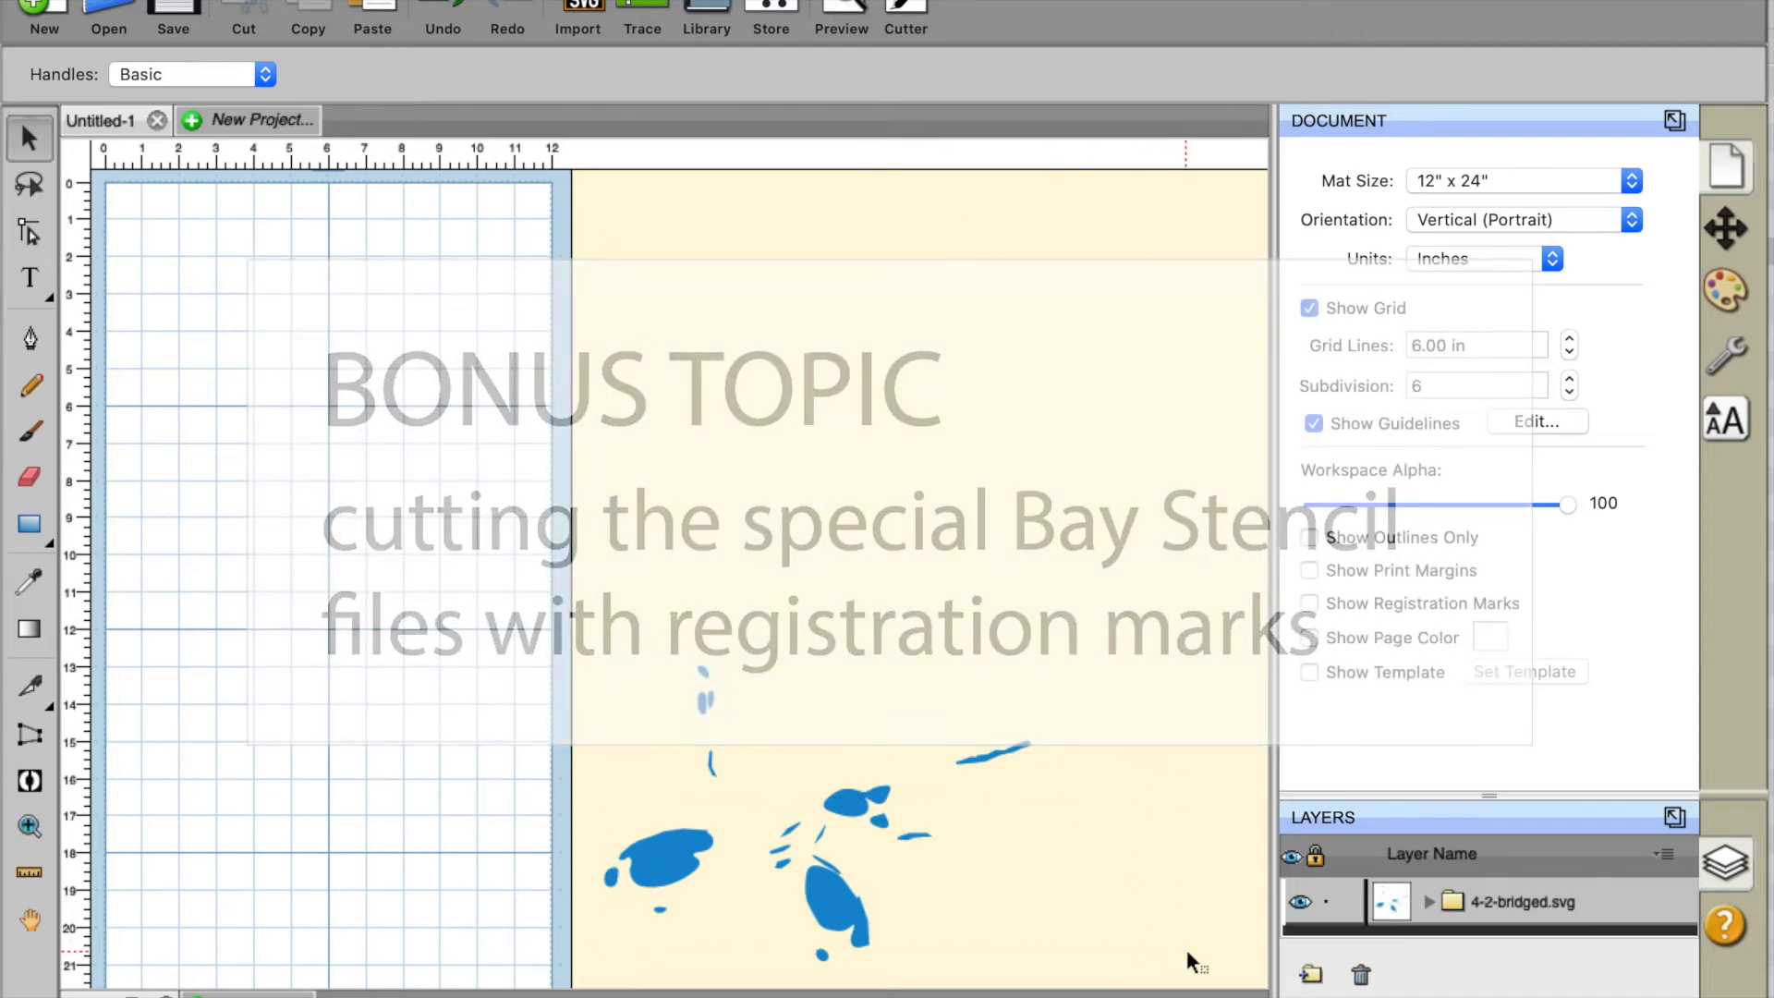
pyautogui.click(840, 907)
pyautogui.press('Delete')
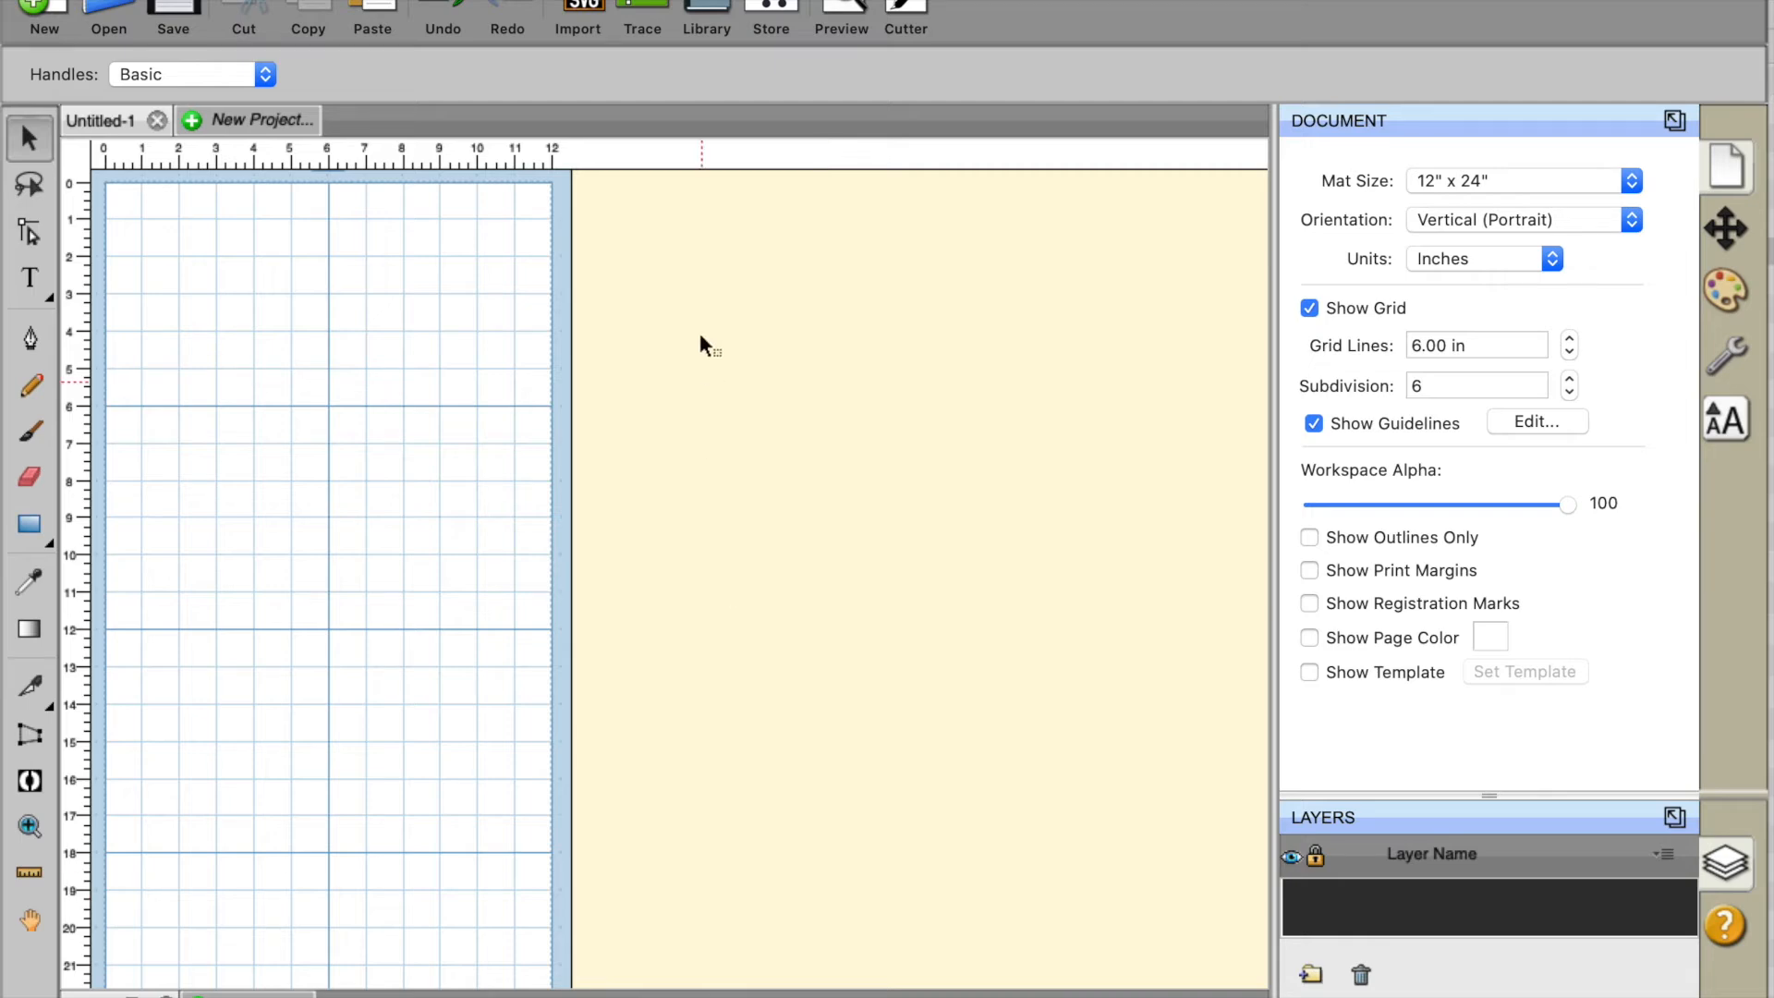
# Import the blue layer 4-2-bs-bridged.svg from the bs-files folder and clear the selection
pyautogui.click(582, 7)
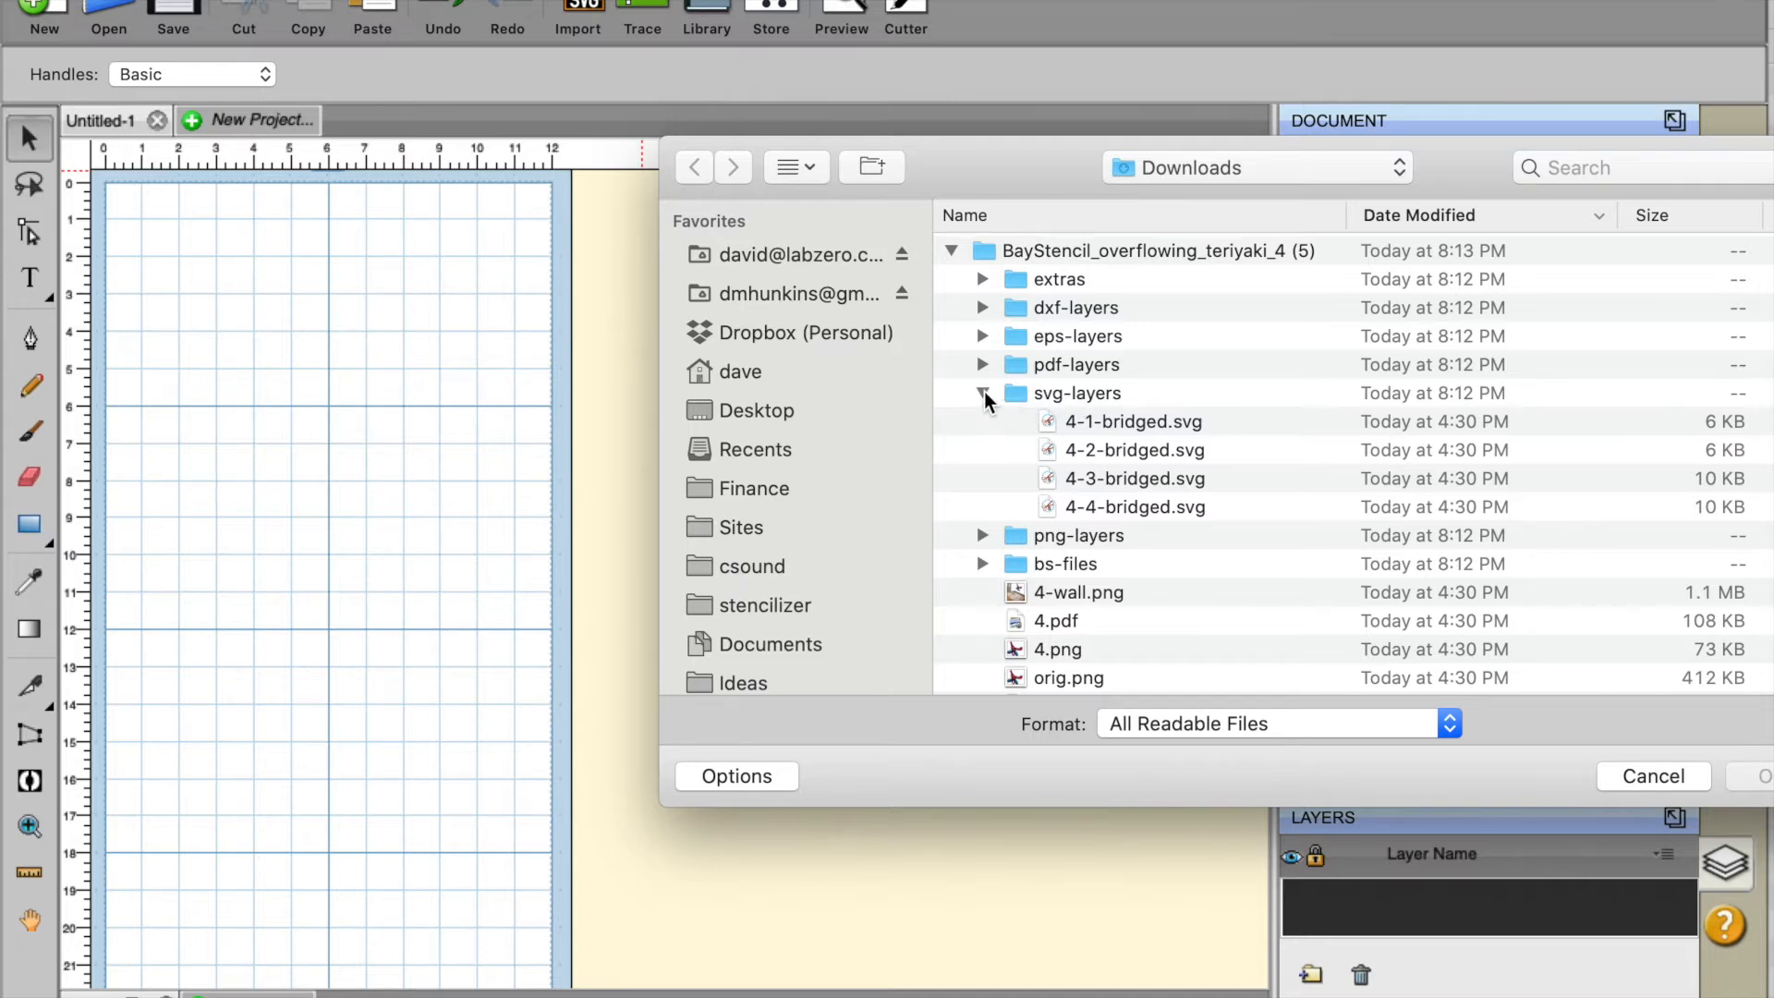
pyautogui.click(984, 396)
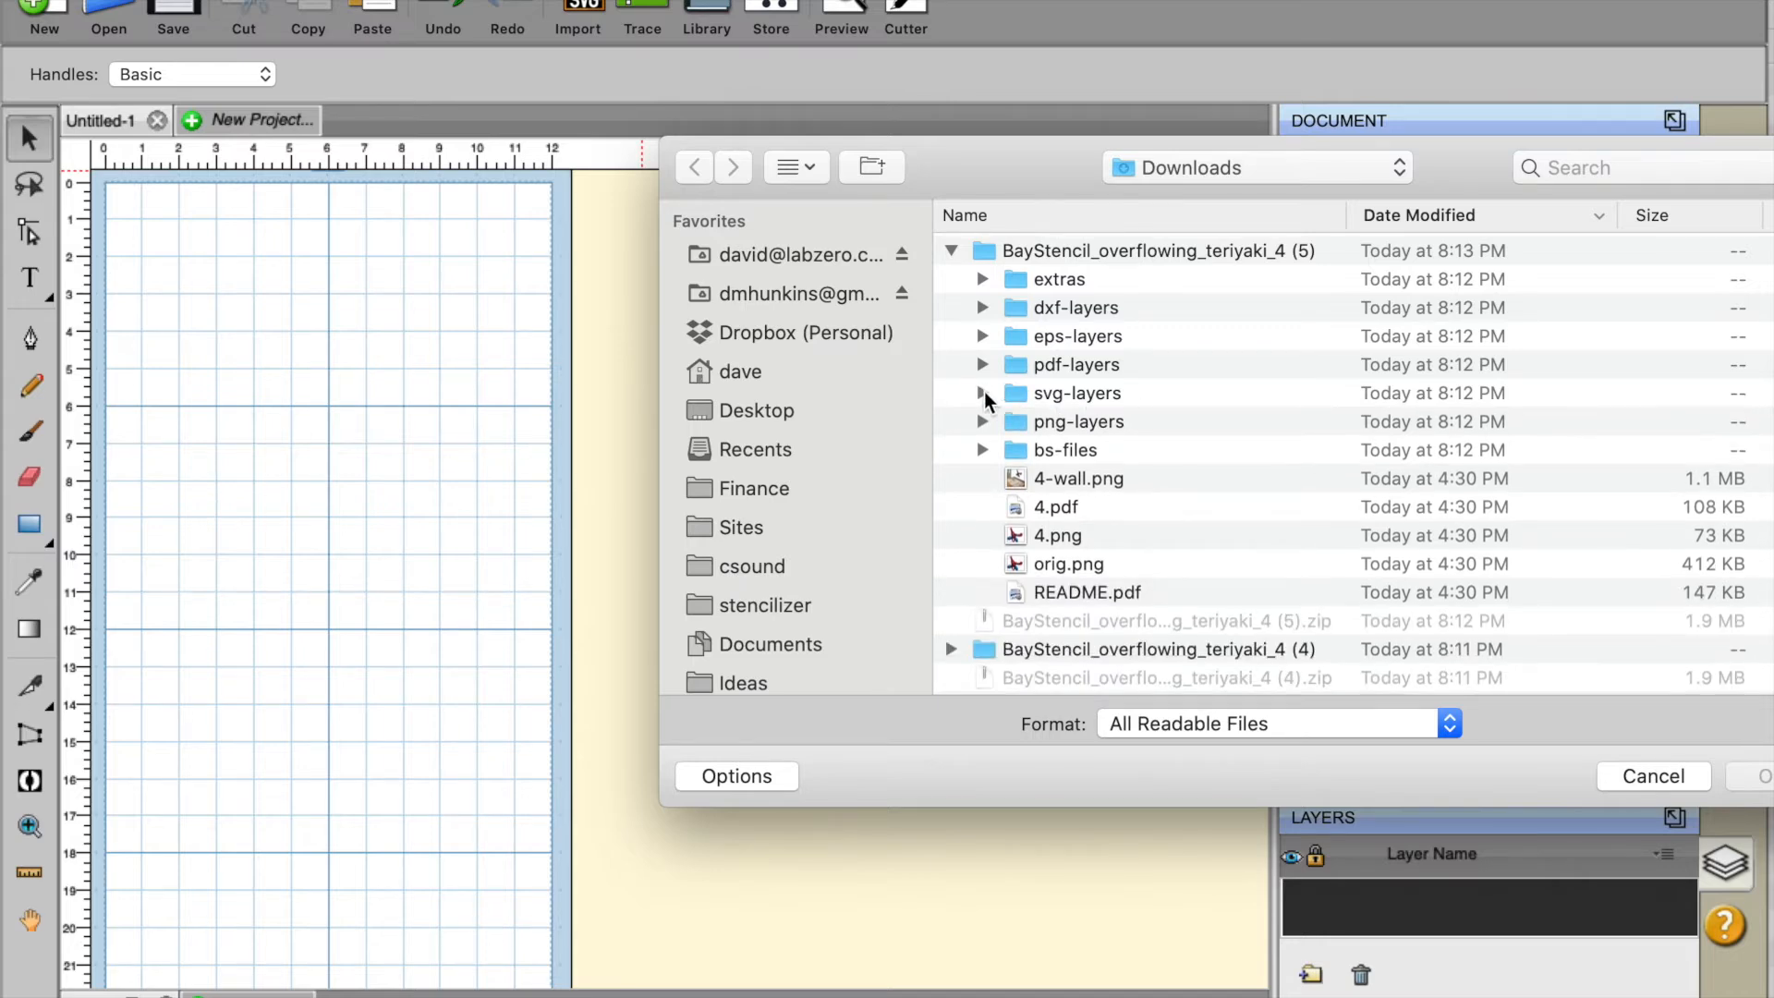
pyautogui.click(982, 451)
pyautogui.click(1145, 475)
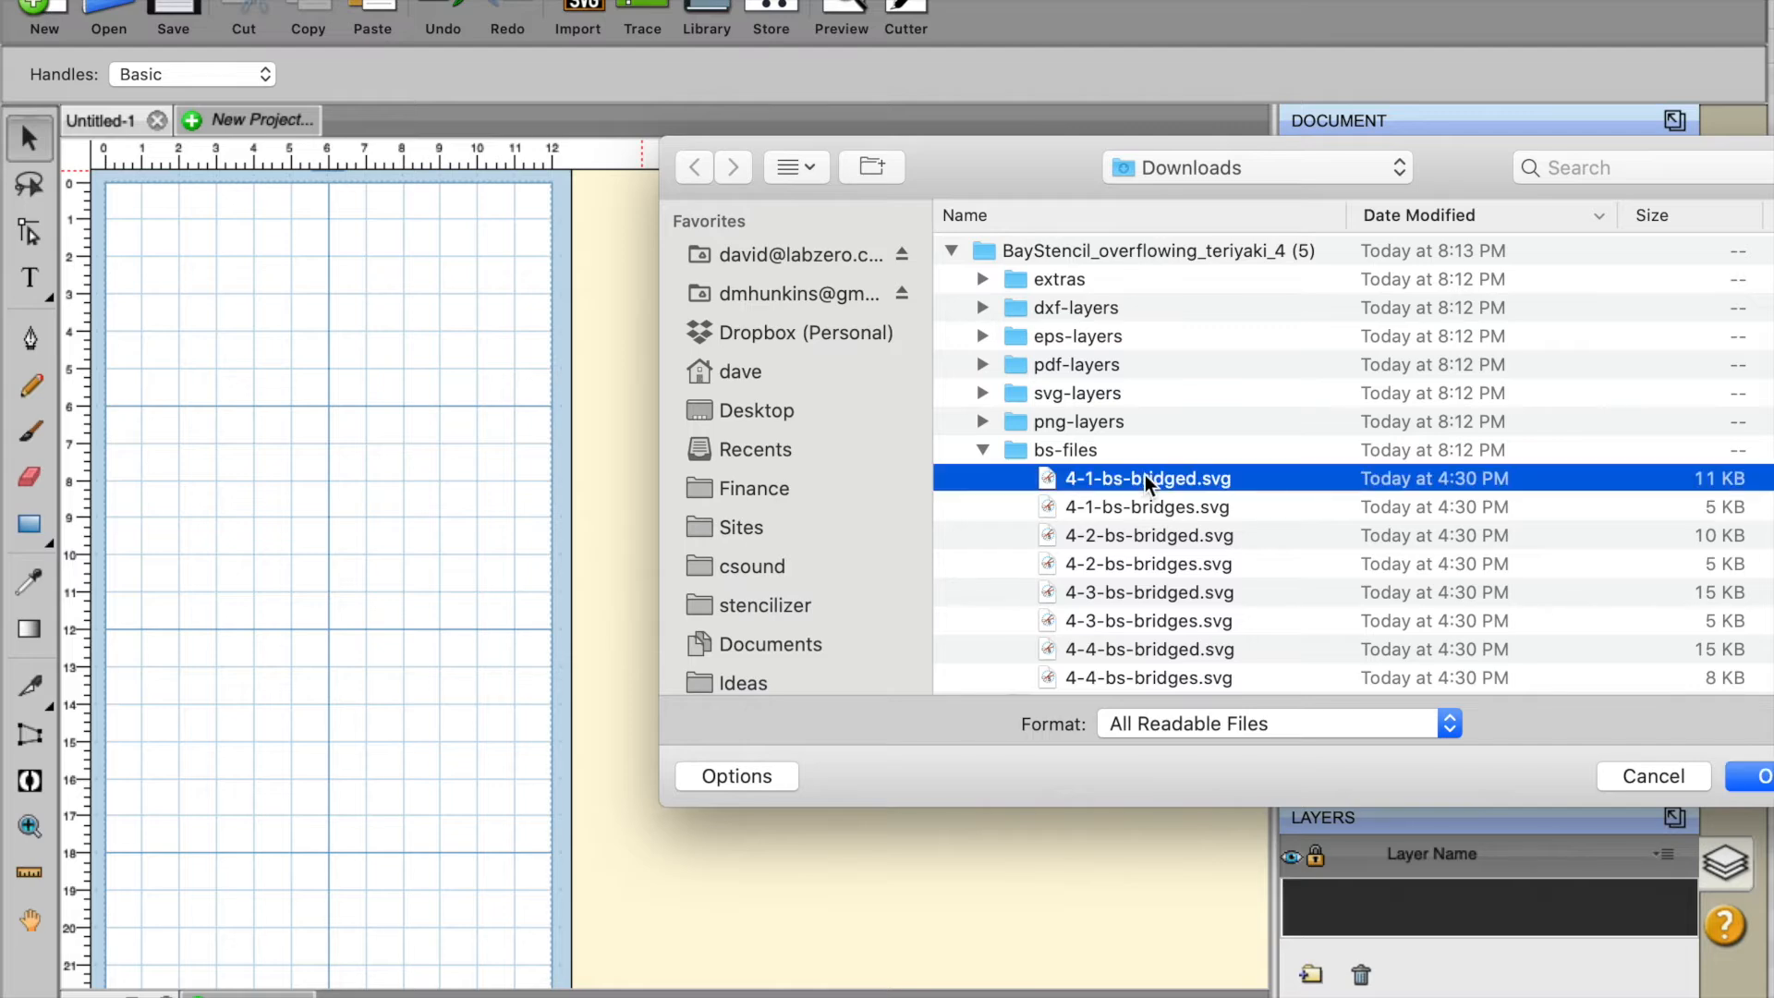
pyautogui.scroll(-4, 1145, 474)
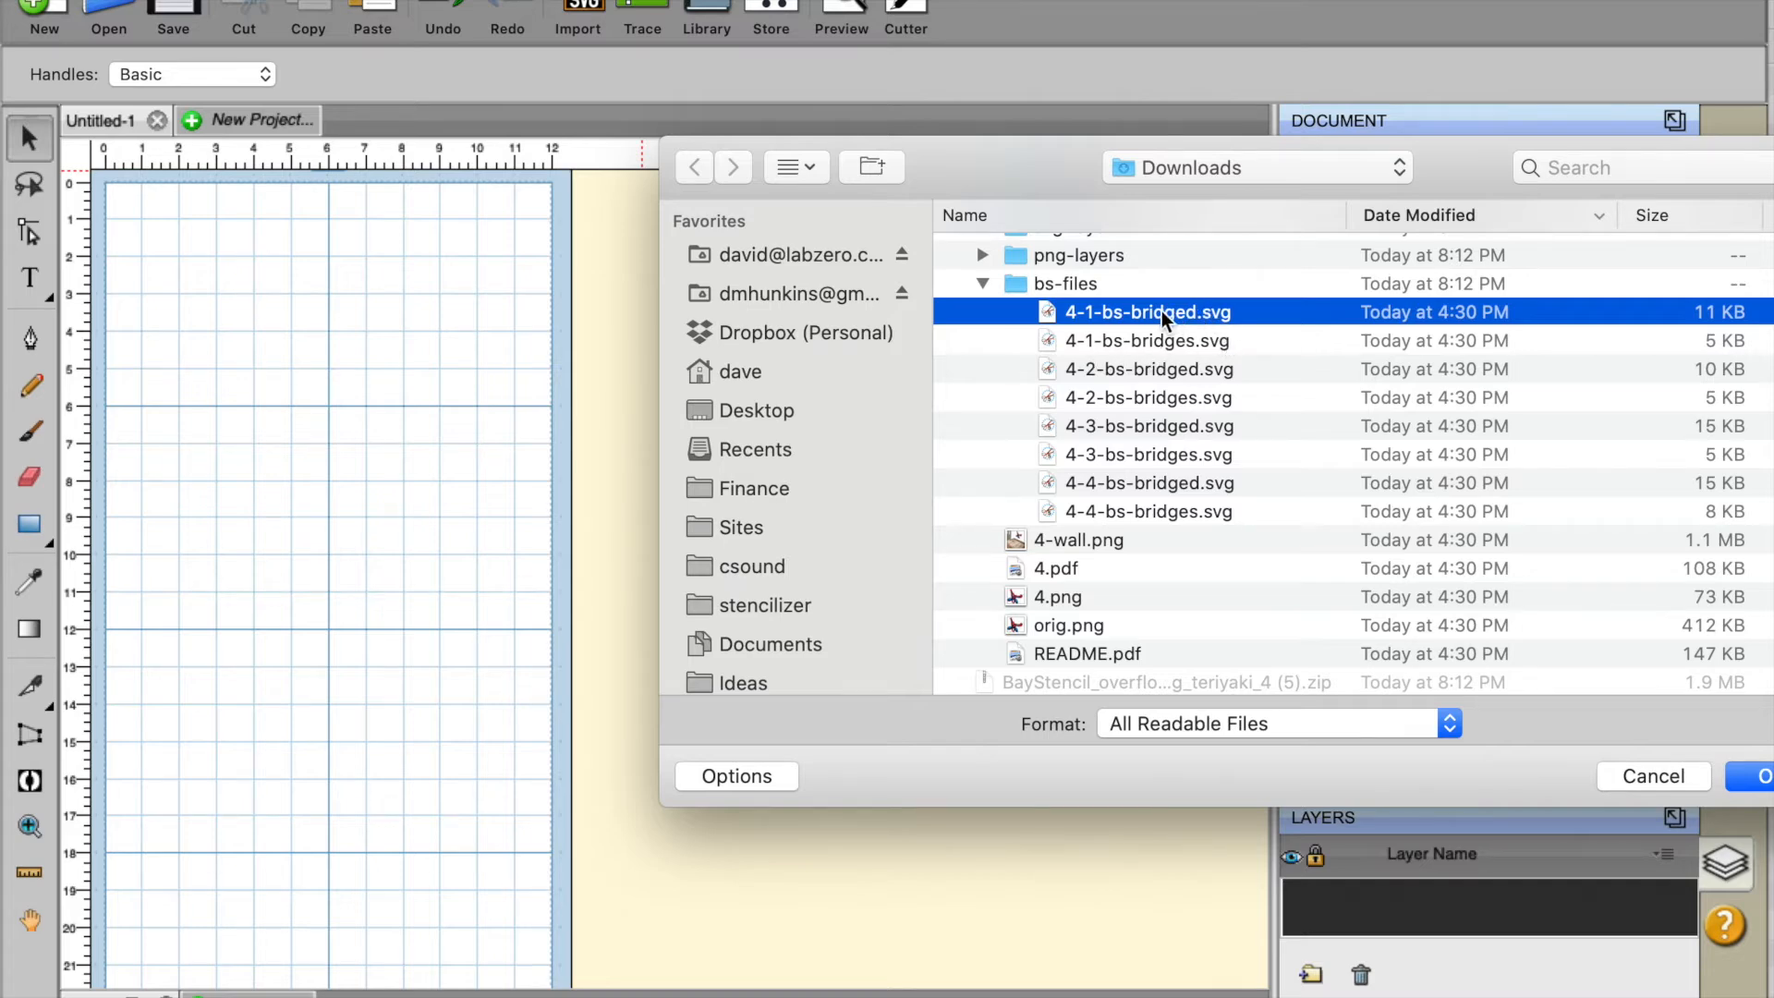
pyautogui.scroll(3, 1163, 315)
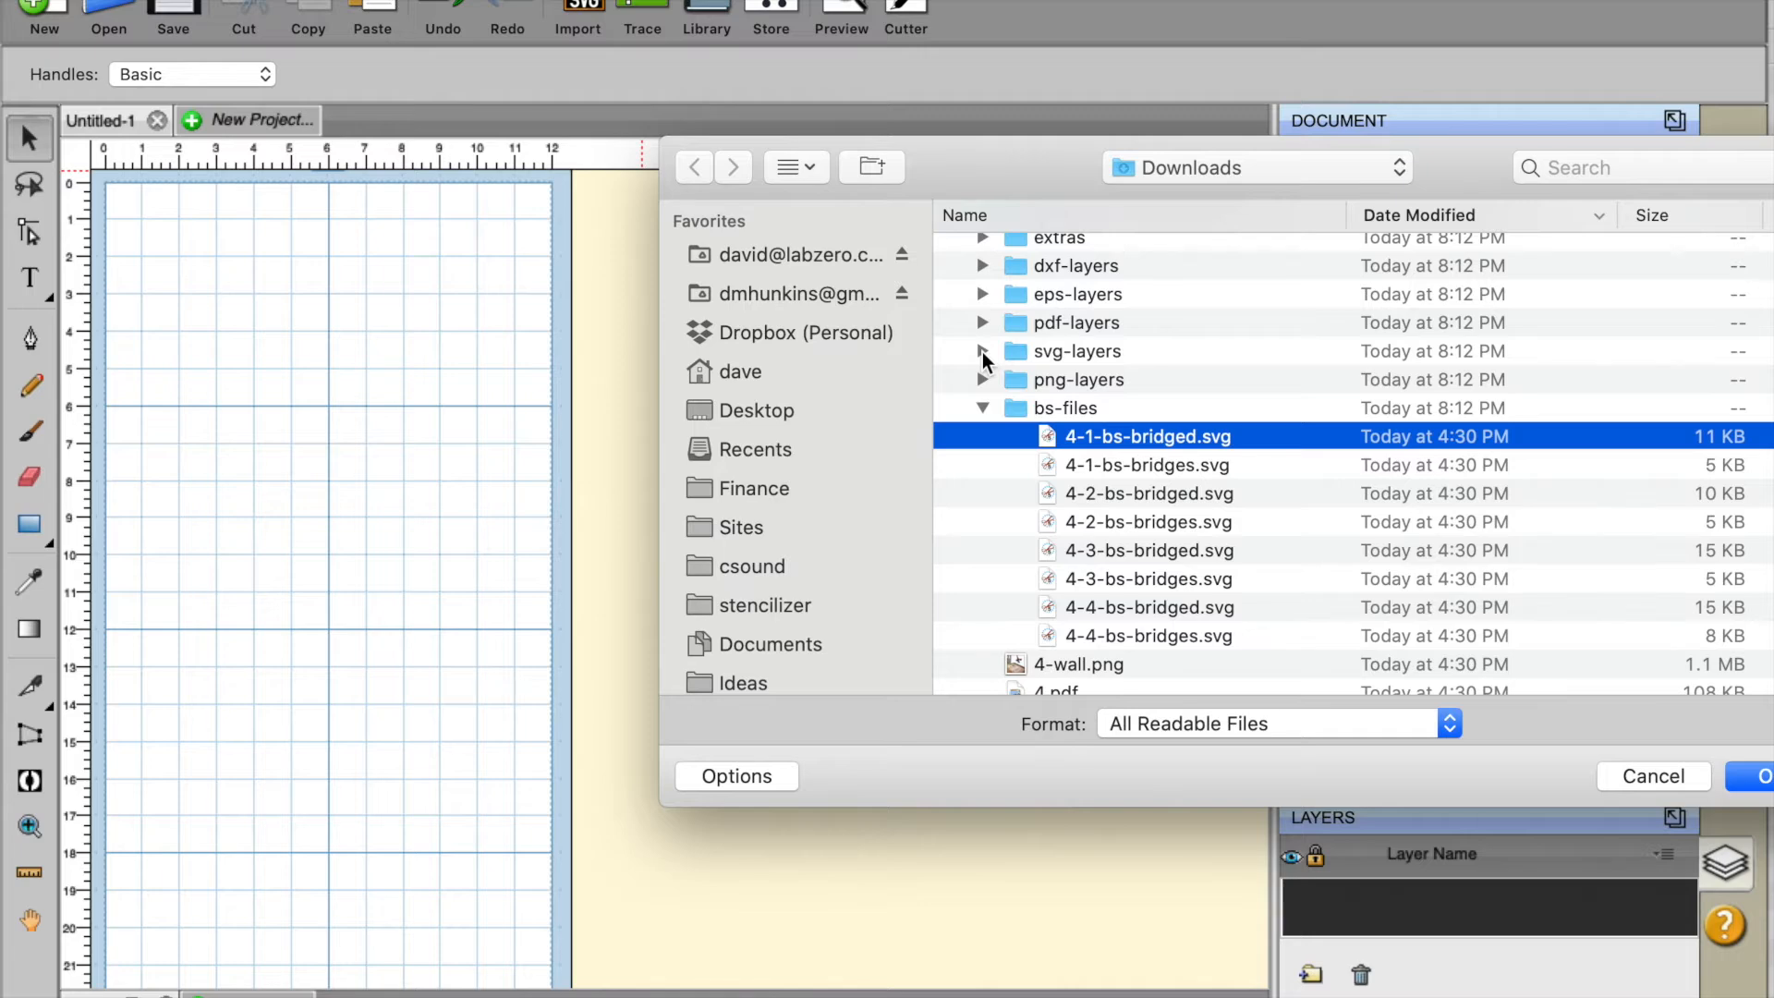
pyautogui.click(983, 352)
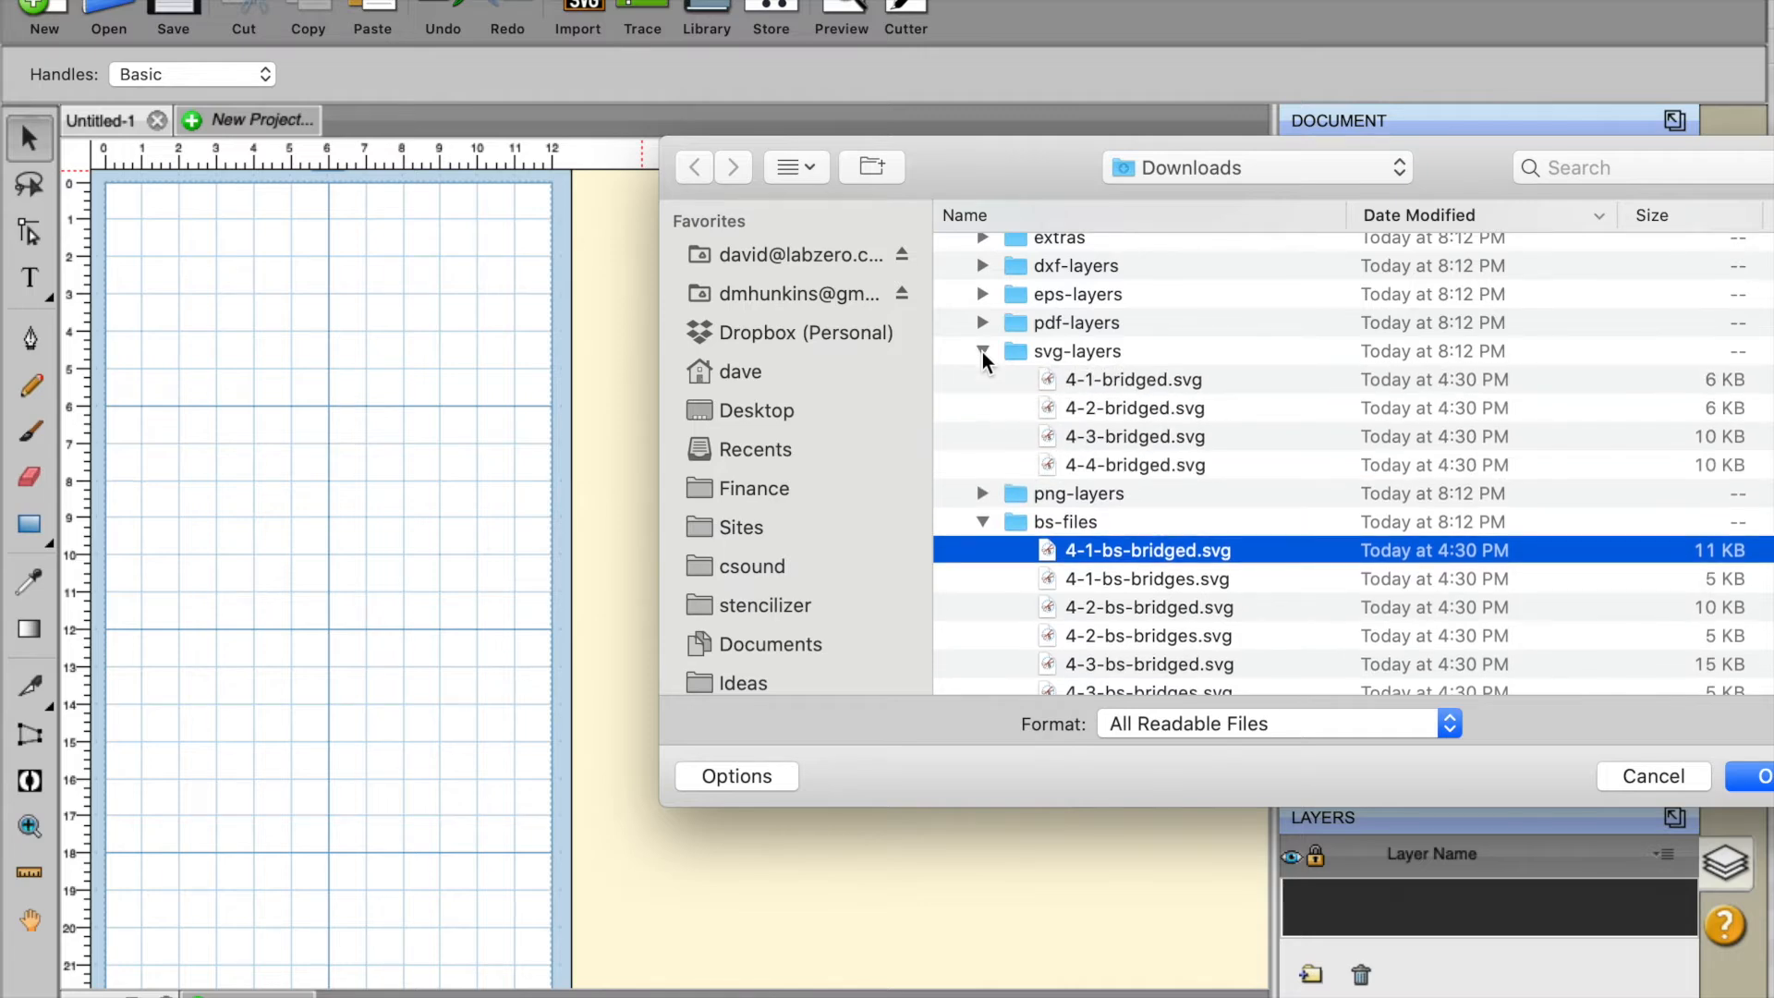
pyautogui.click(983, 352)
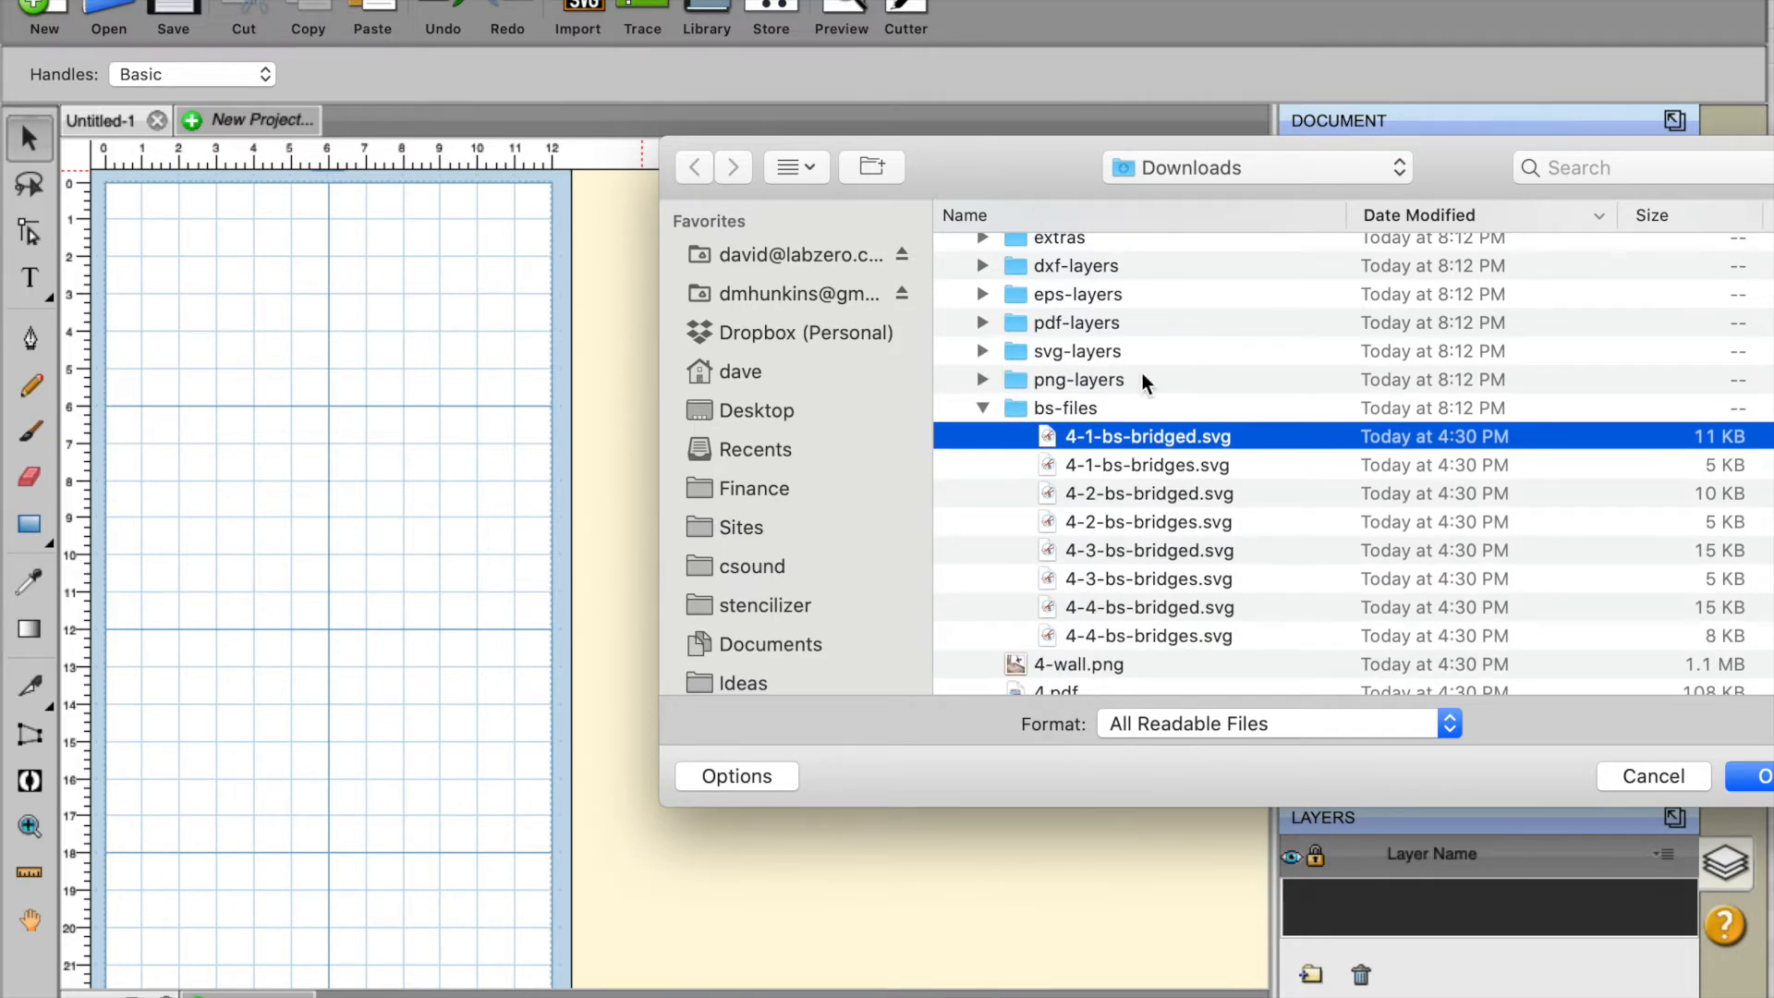
pyautogui.click(1170, 498)
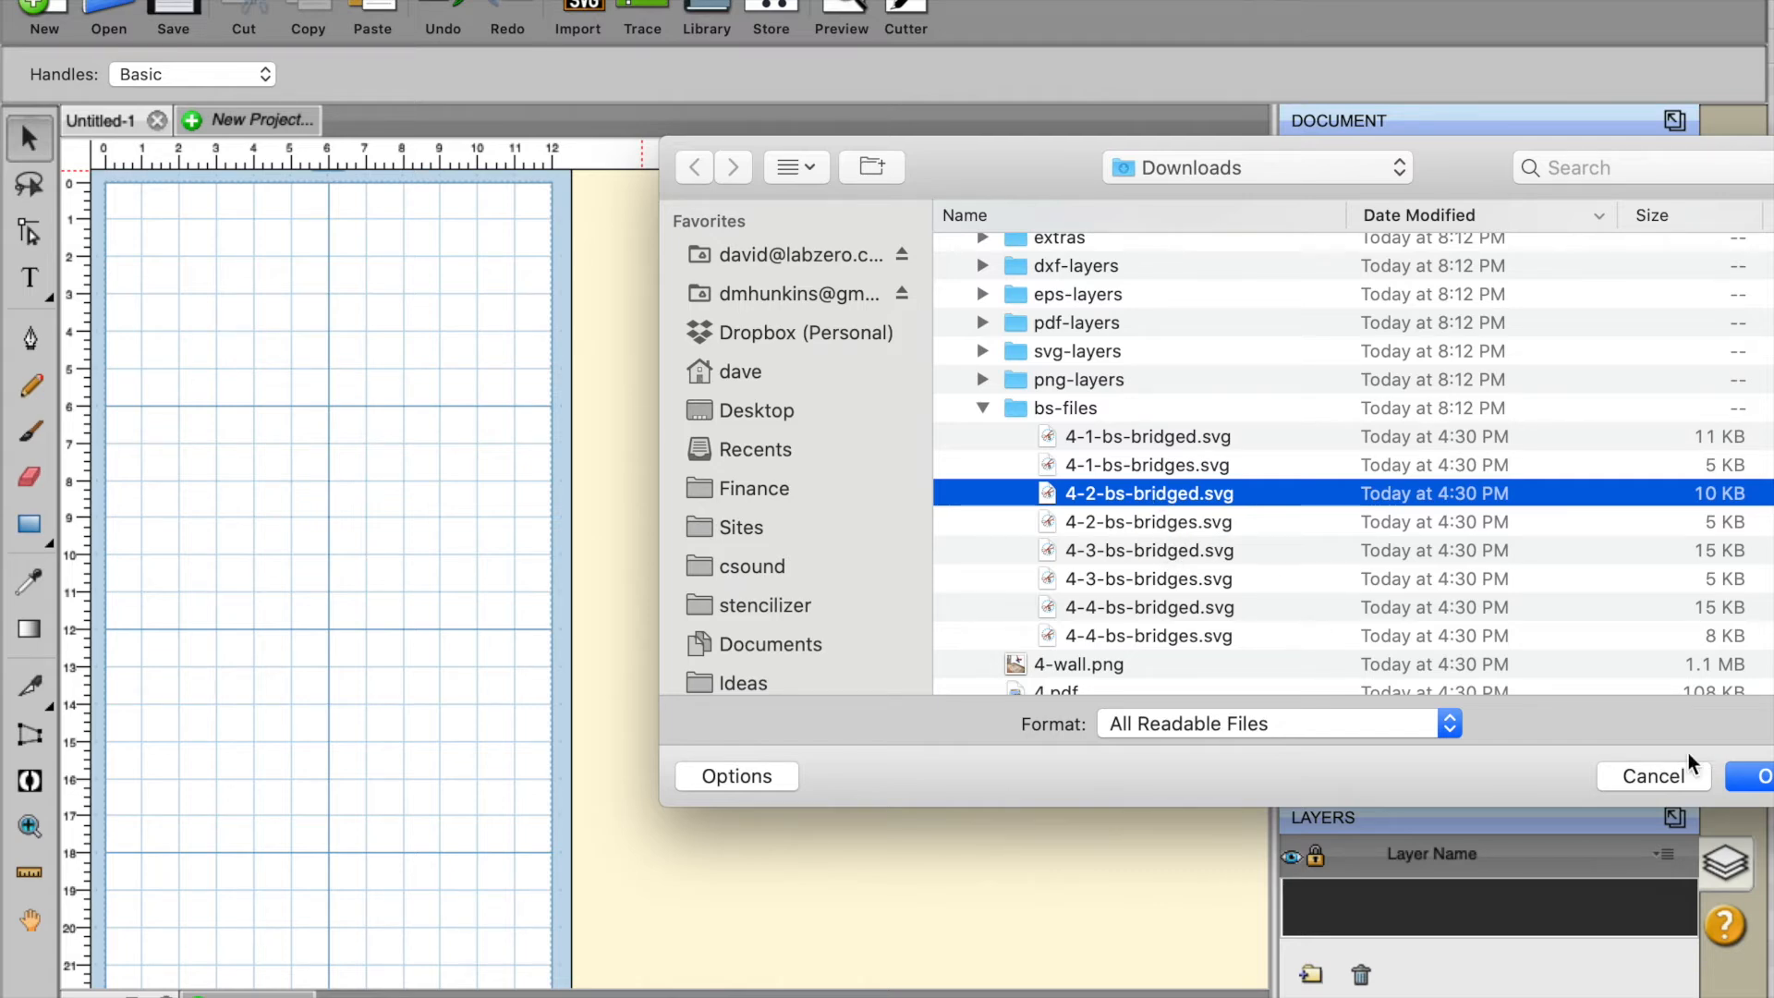
pyautogui.click(1756, 780)
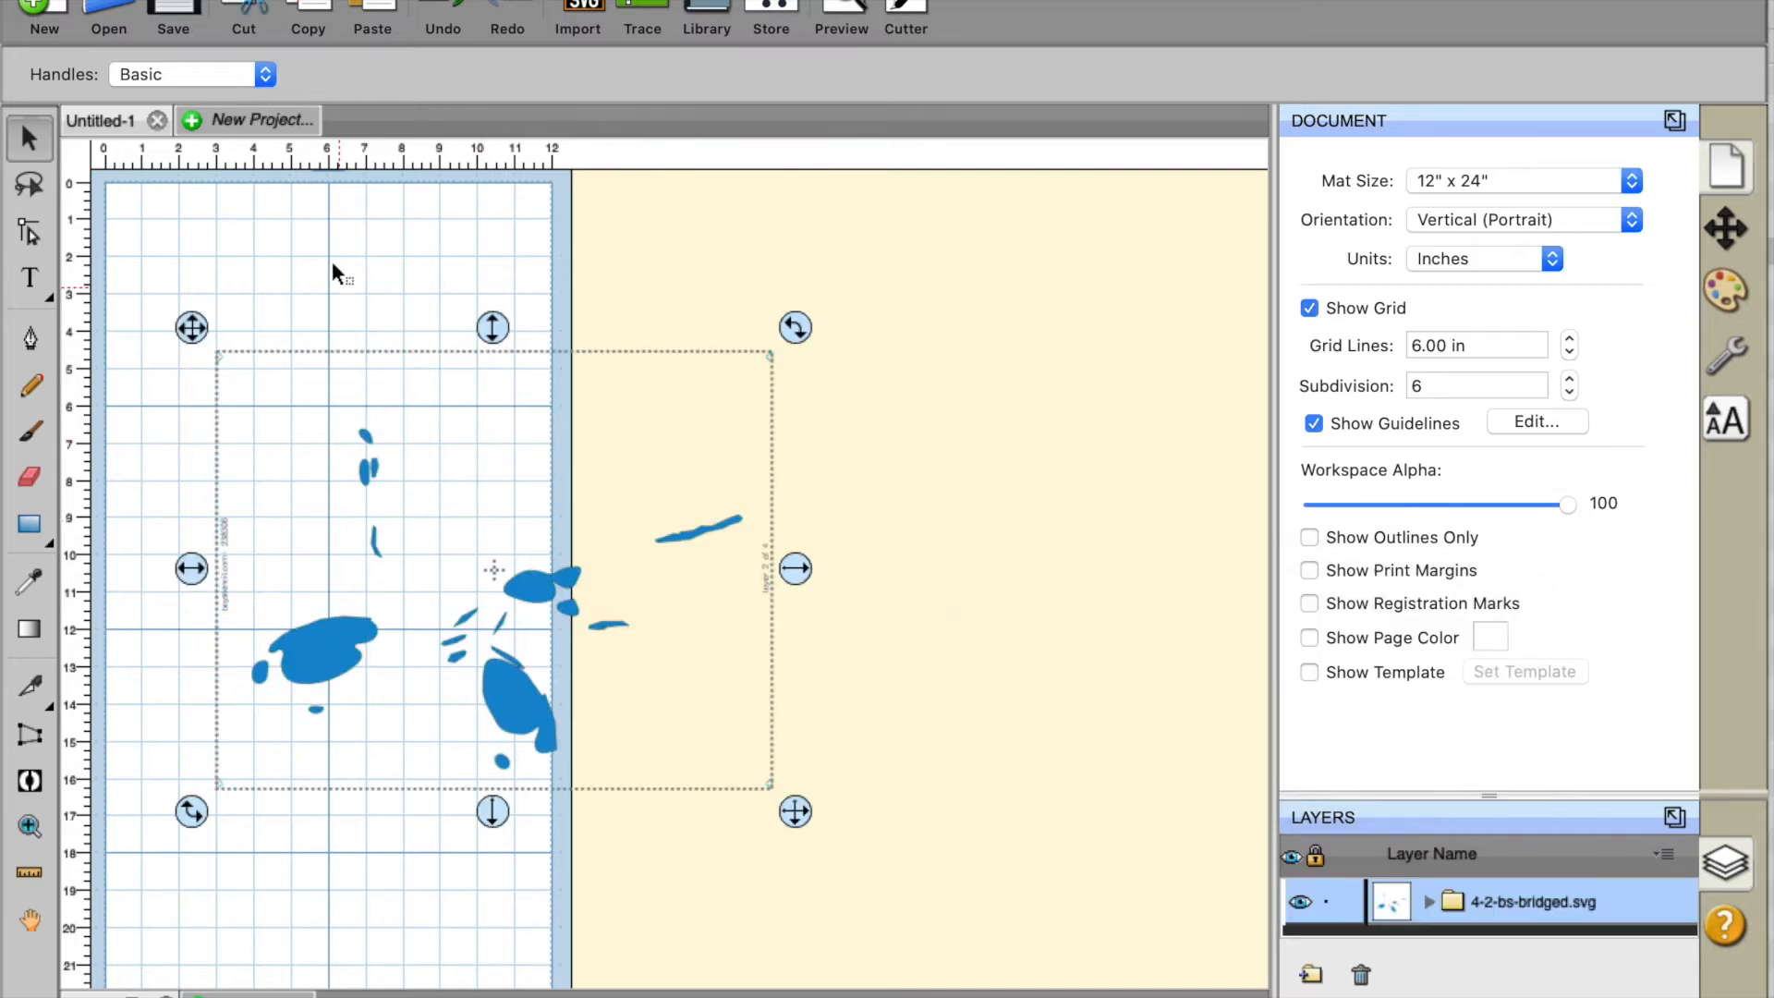
pyautogui.click(330, 246)
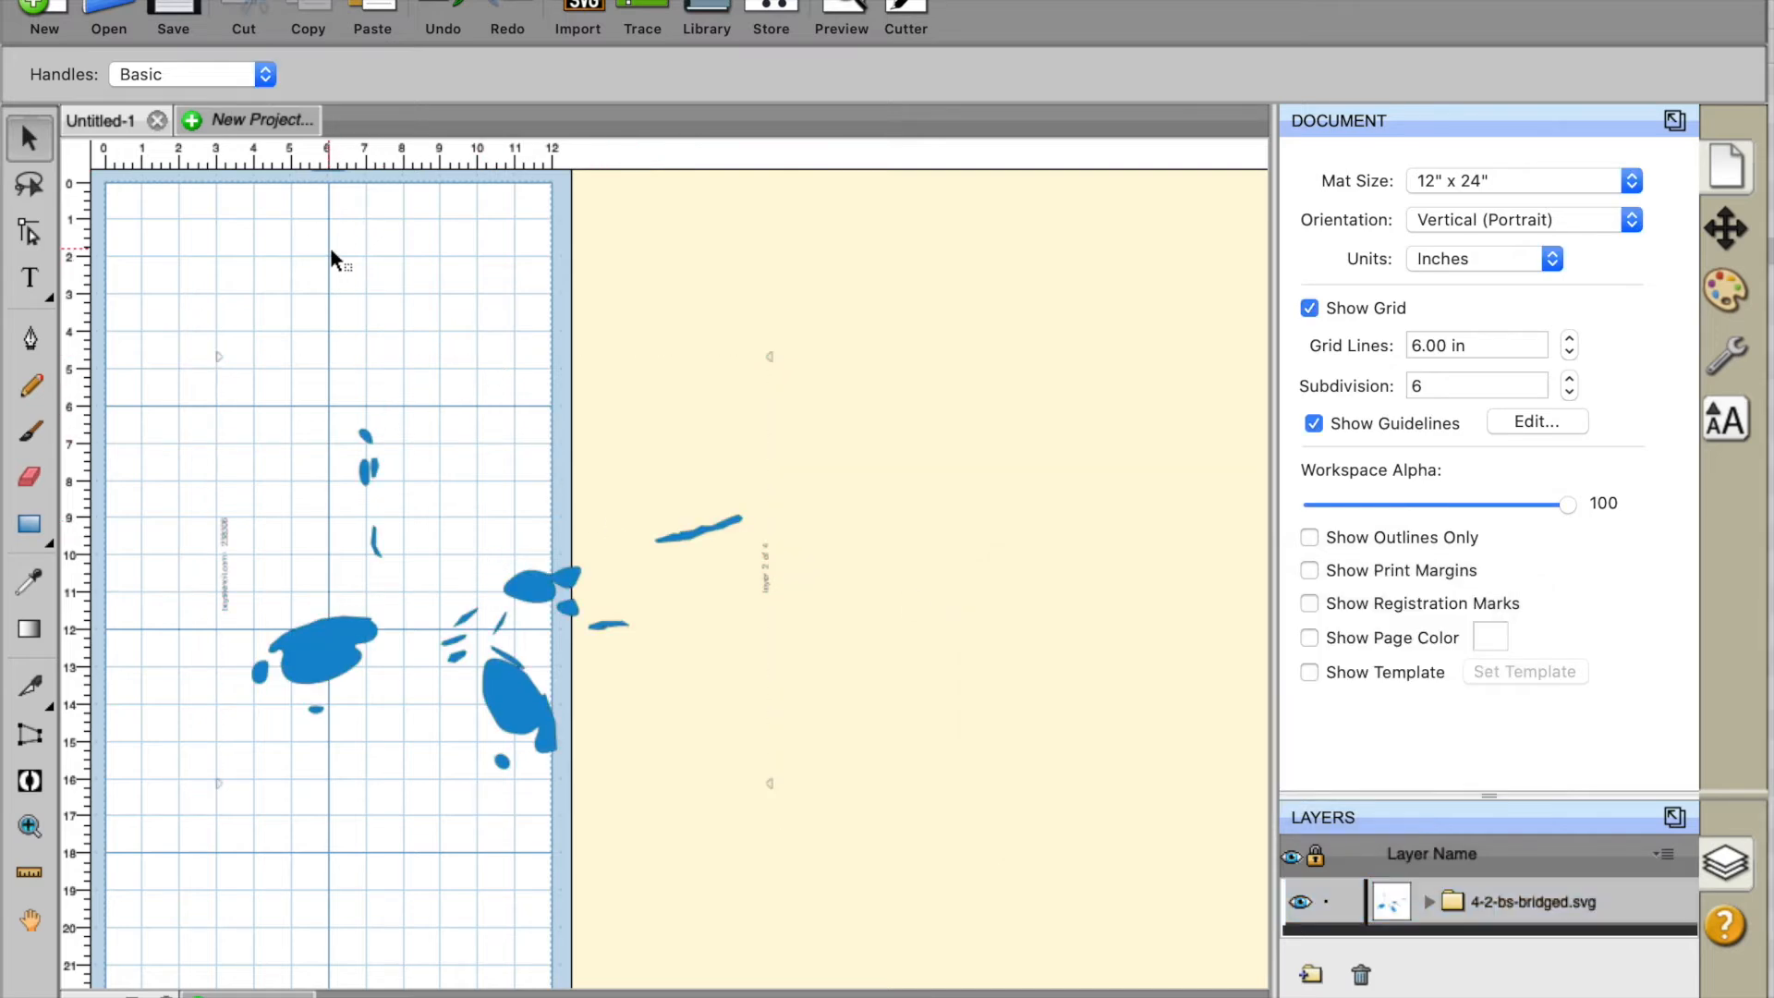
# Try to move the ungrouped blue shapes up and to the right, and undo the move
pyautogui.moveTo(338, 644); pyautogui.dragTo(532, 506)
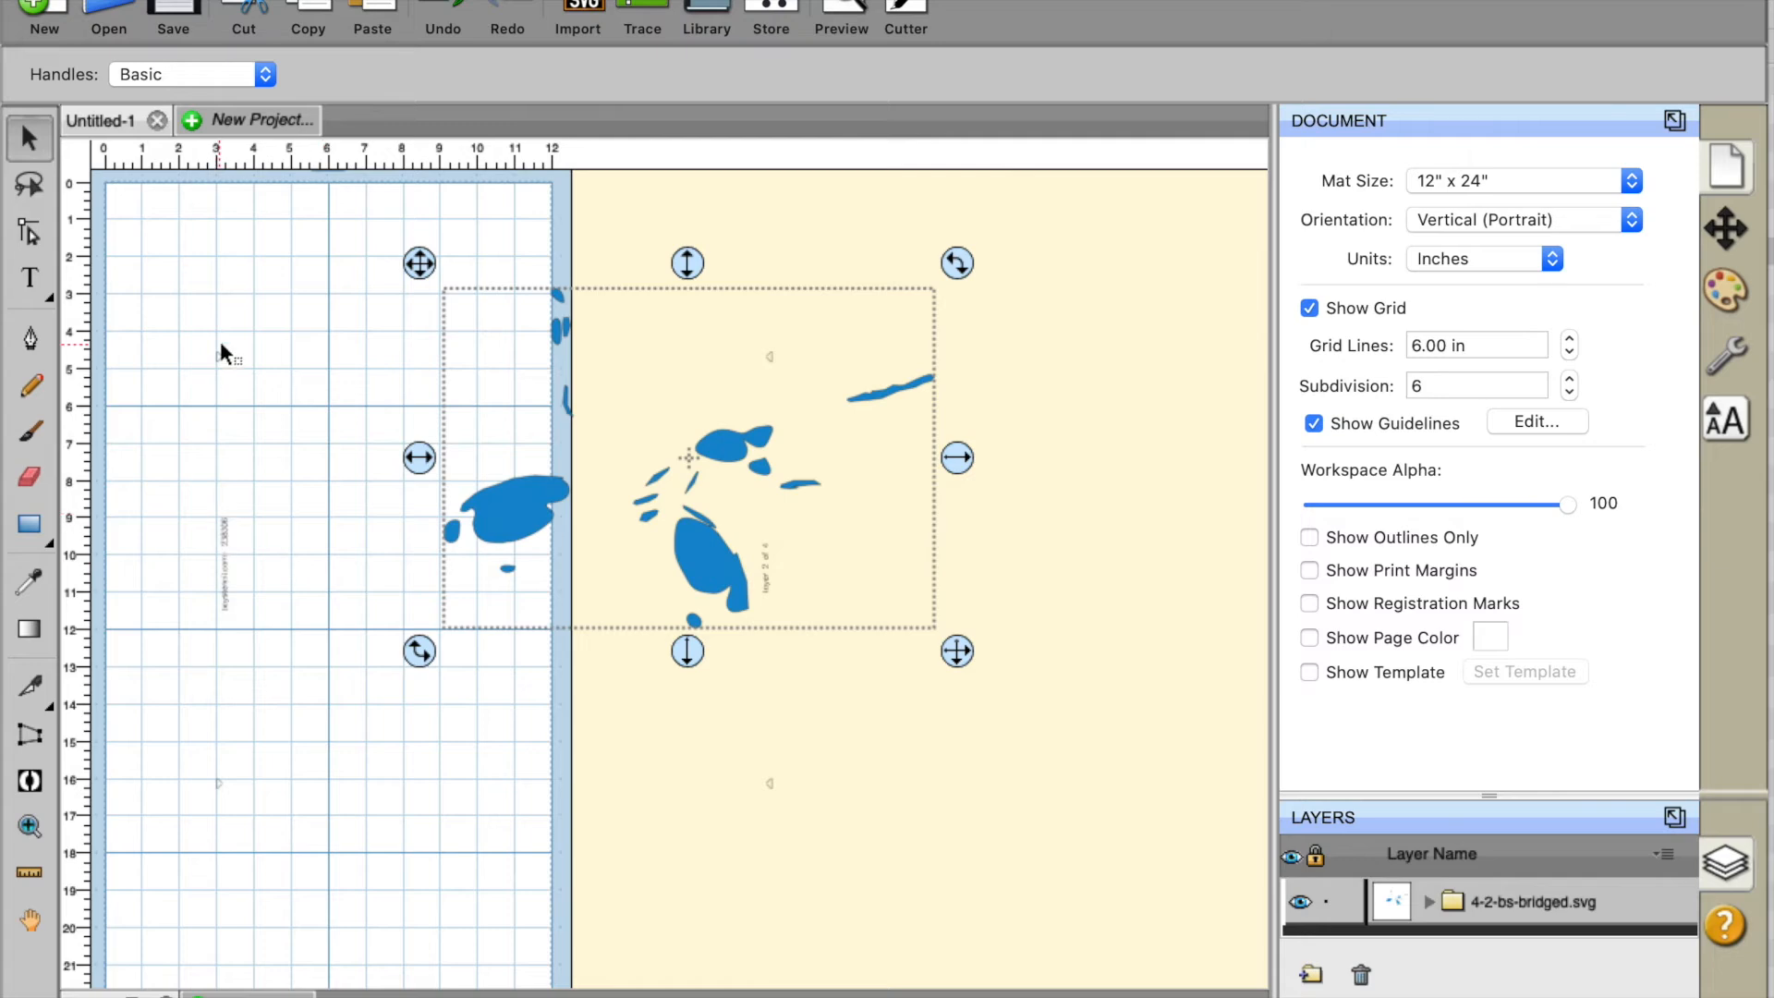
pyautogui.hotkey('ctrl', 'z')
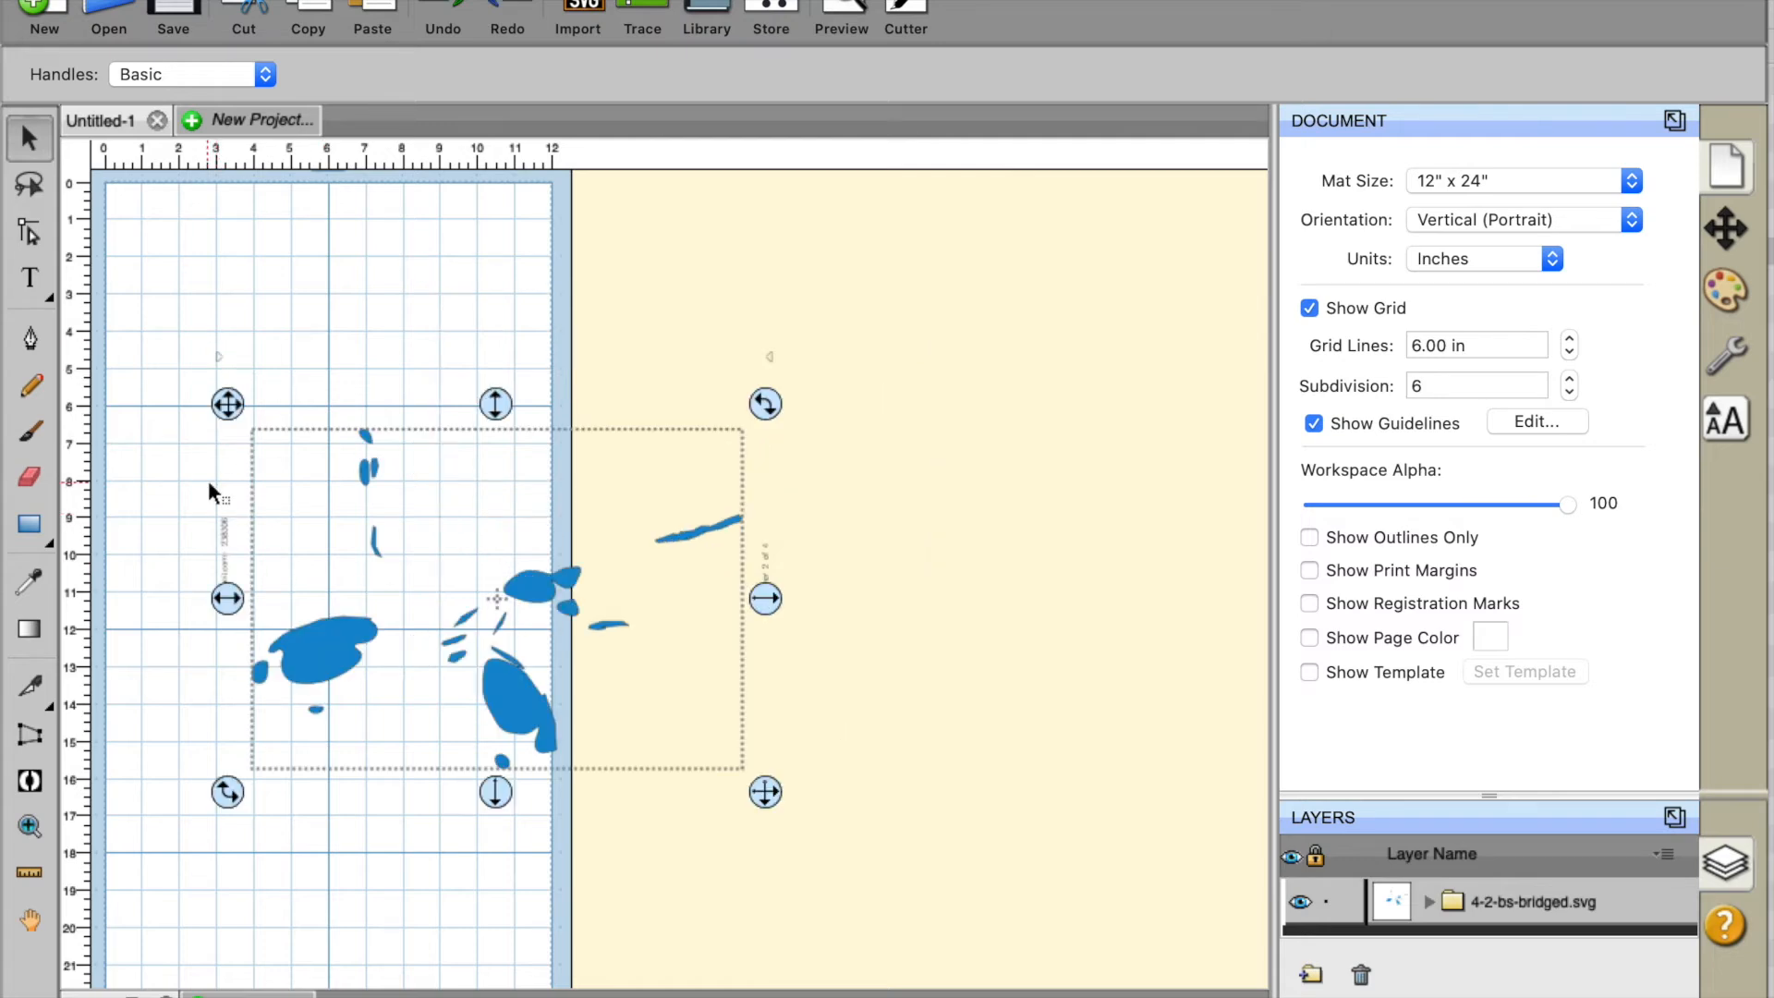
pyautogui.click(384, 293)
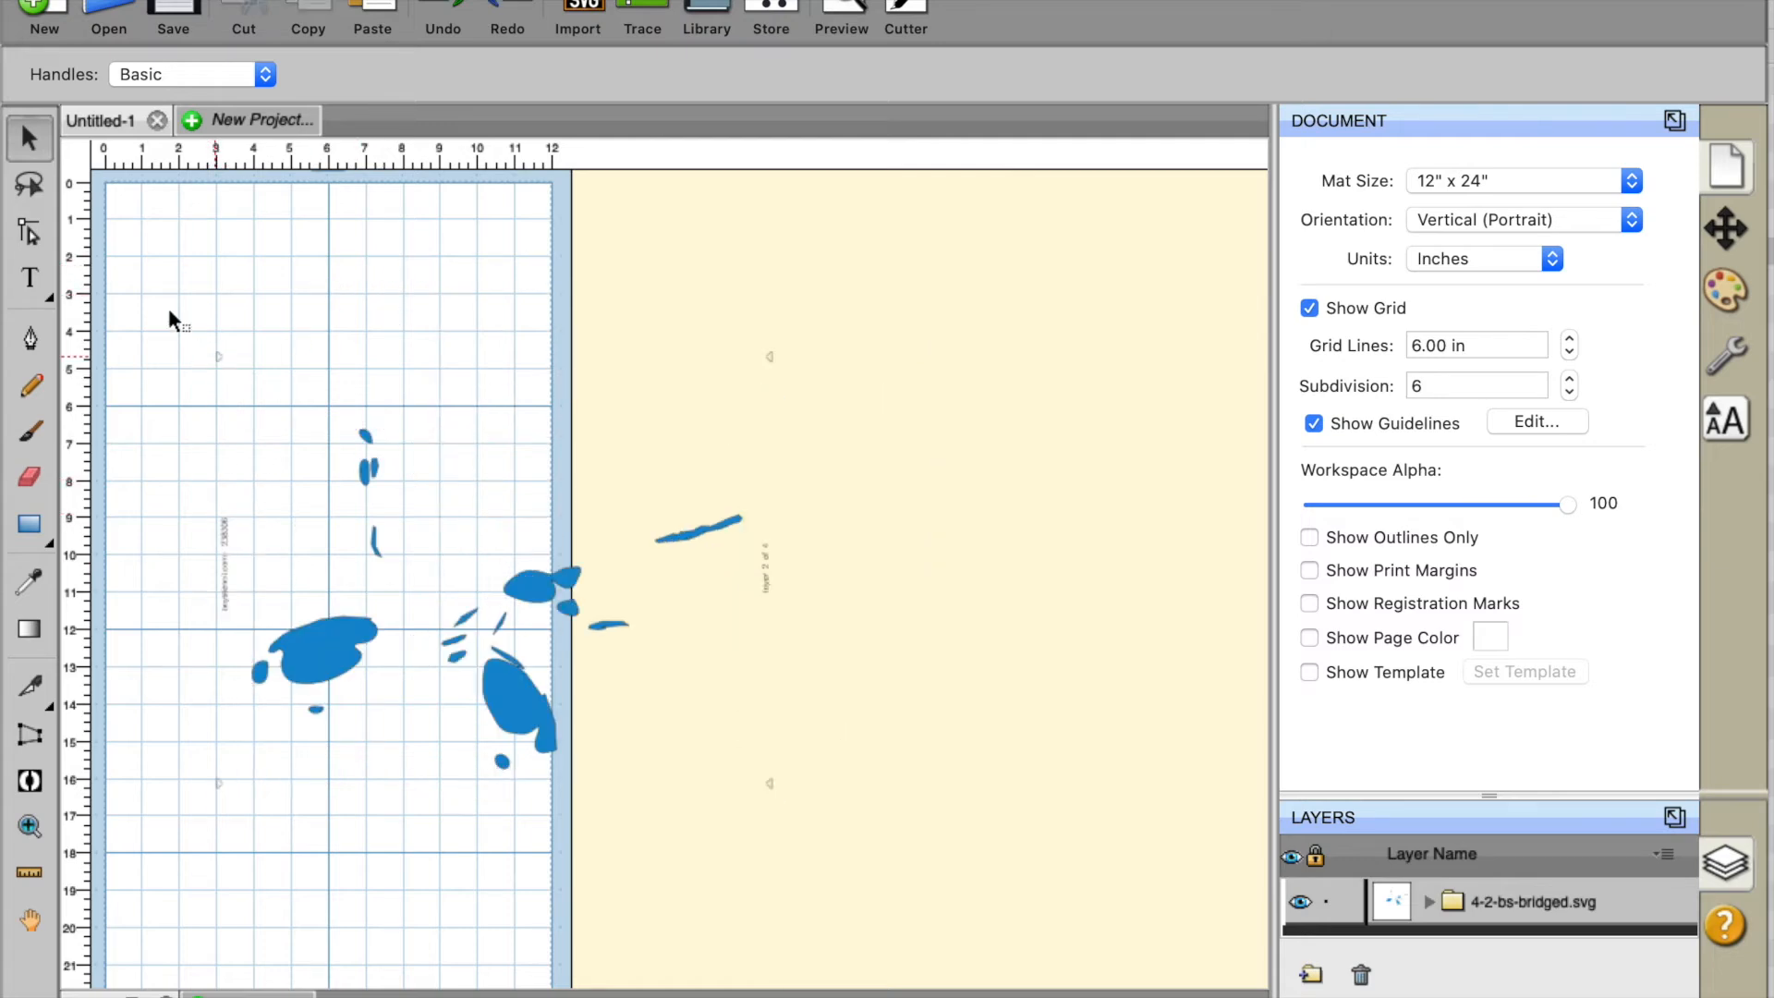
# Group all the blue shapes with their registration marks and labels, and move the group off the mat to its right
pyautogui.moveTo(162, 288); pyautogui.dragTo(931, 884)
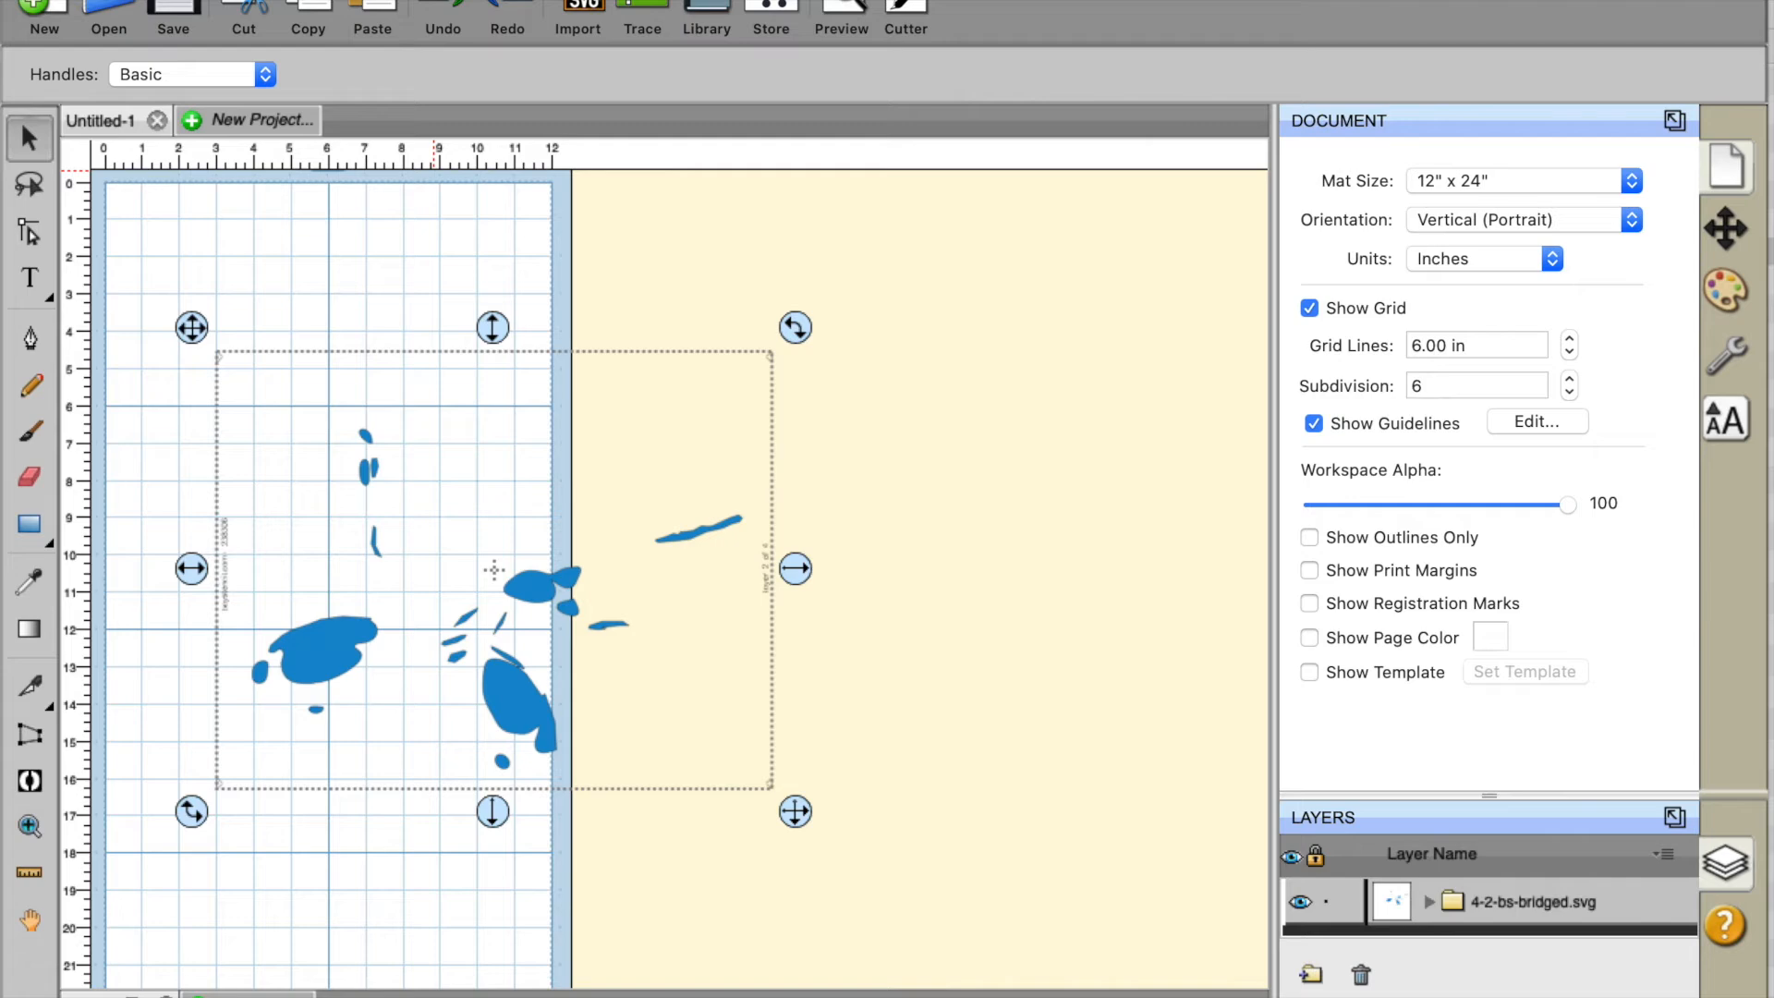
pyautogui.click(436, 0)
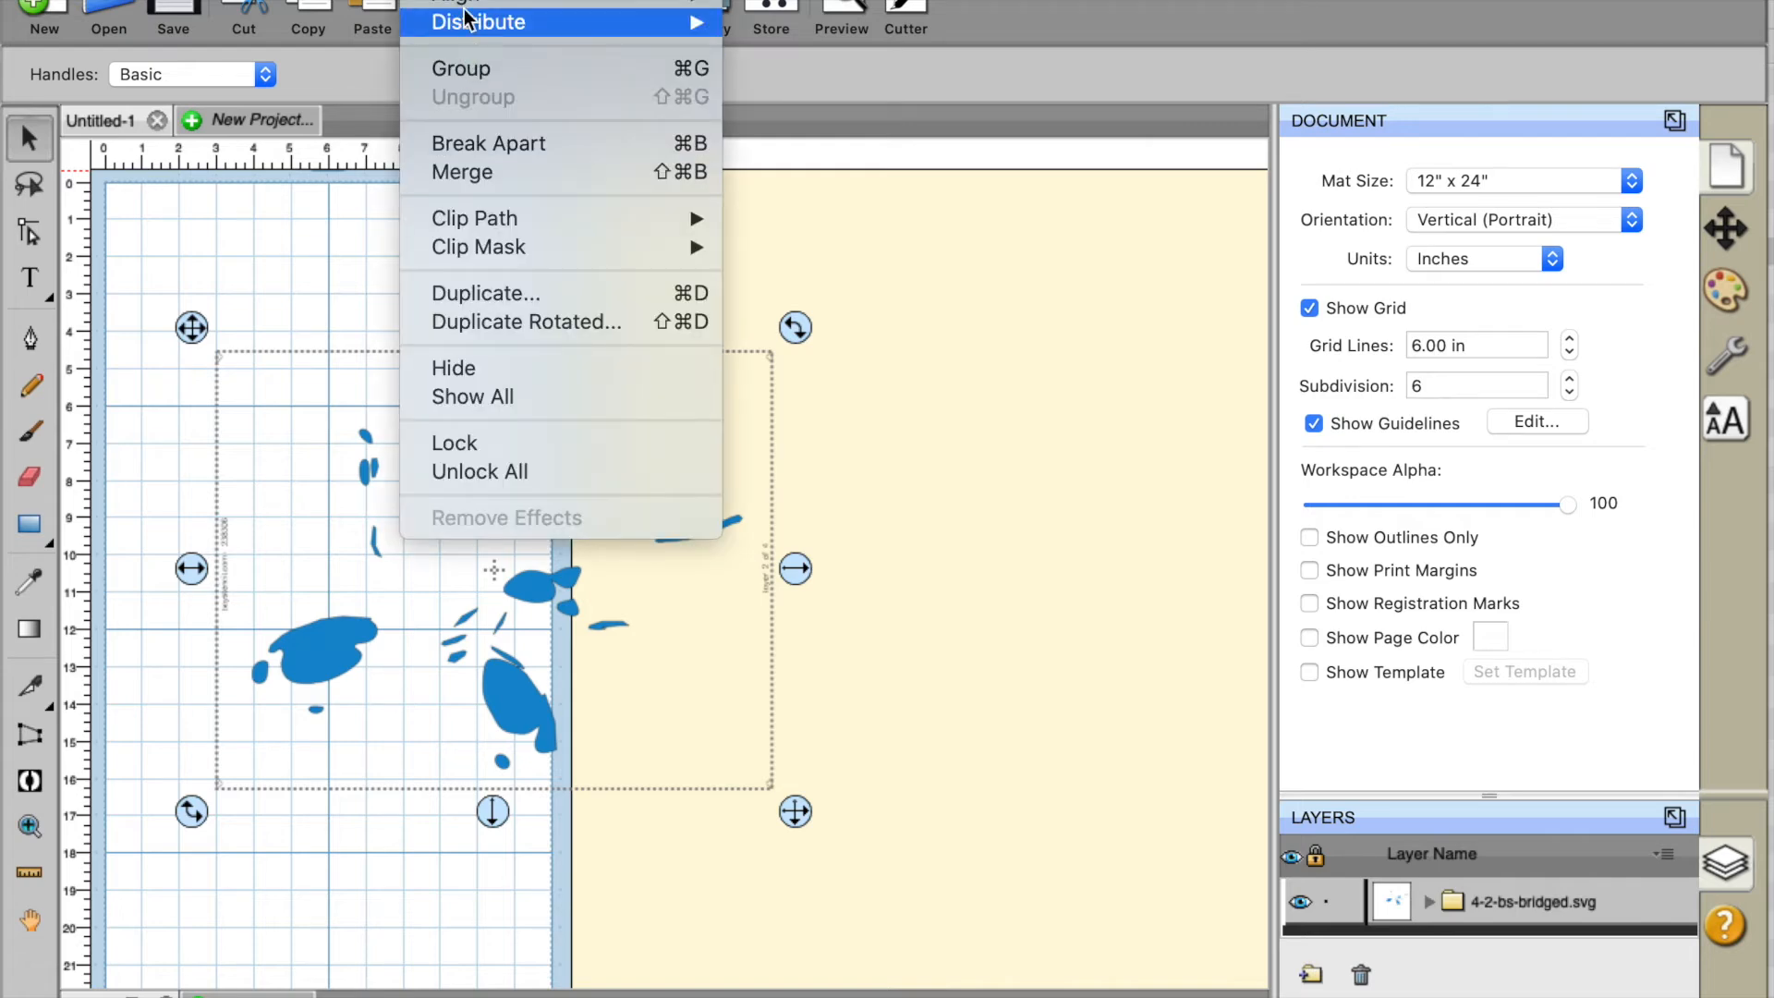
pyautogui.click(465, 68)
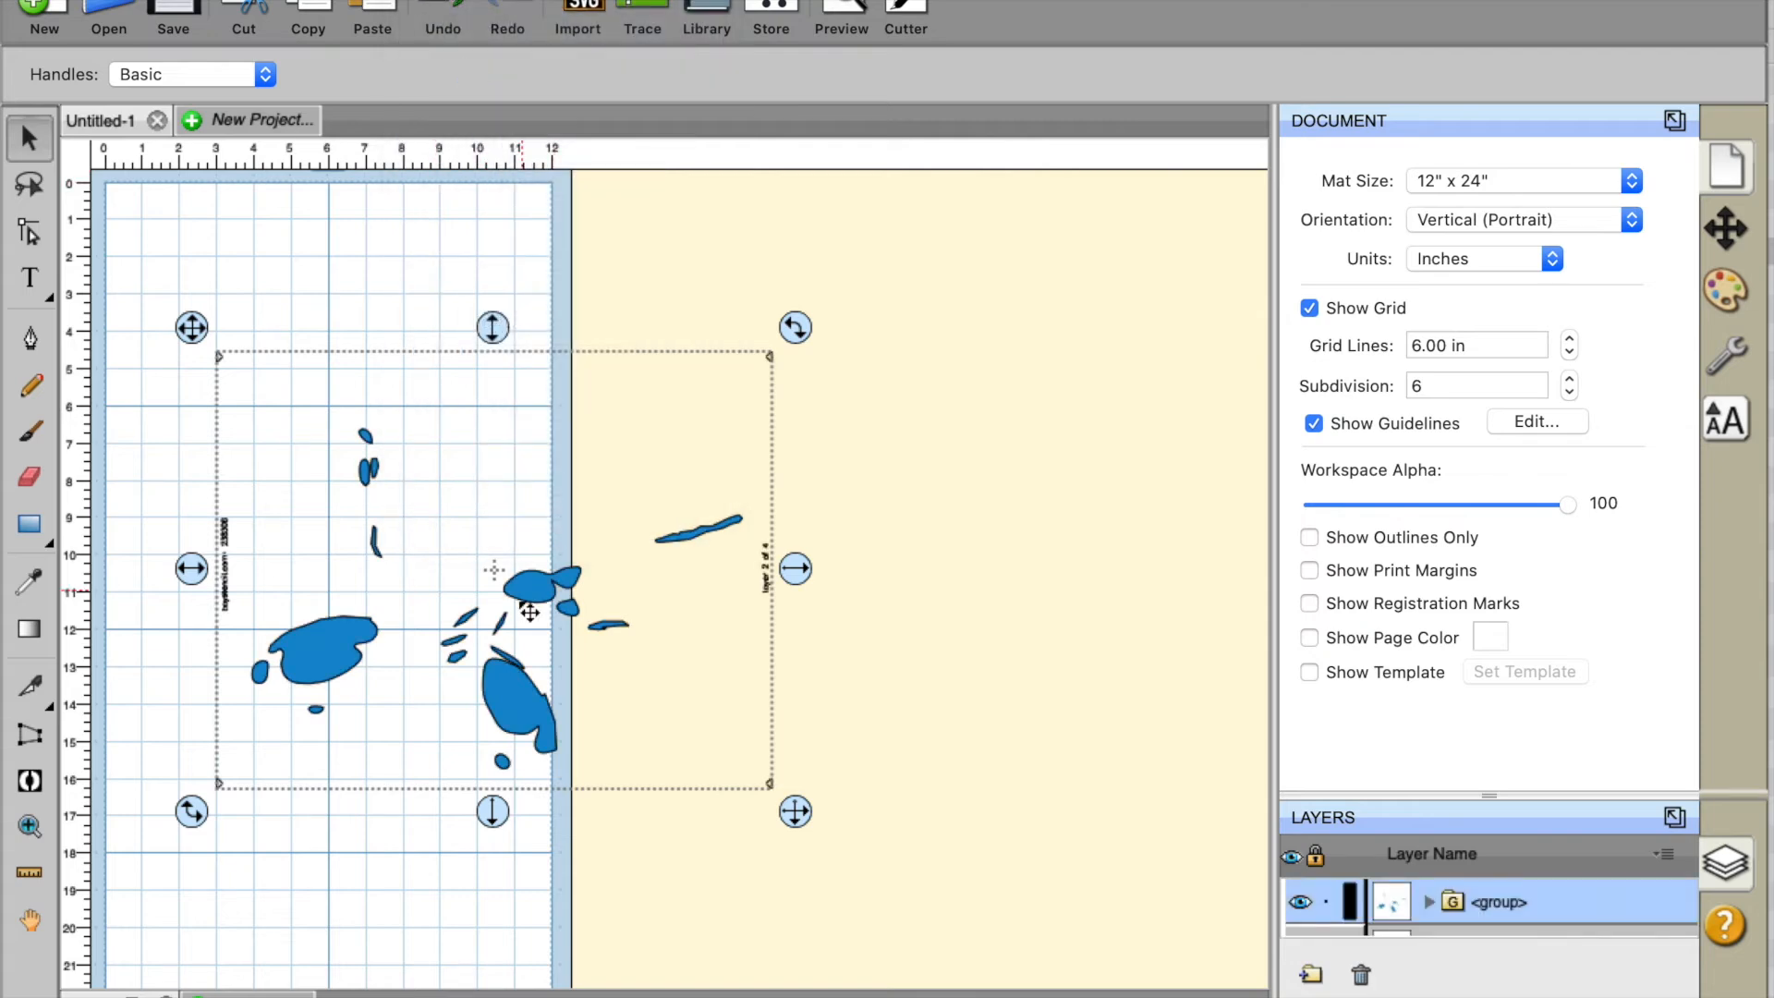
pyautogui.moveTo(554, 586); pyautogui.dragTo(796, 557)
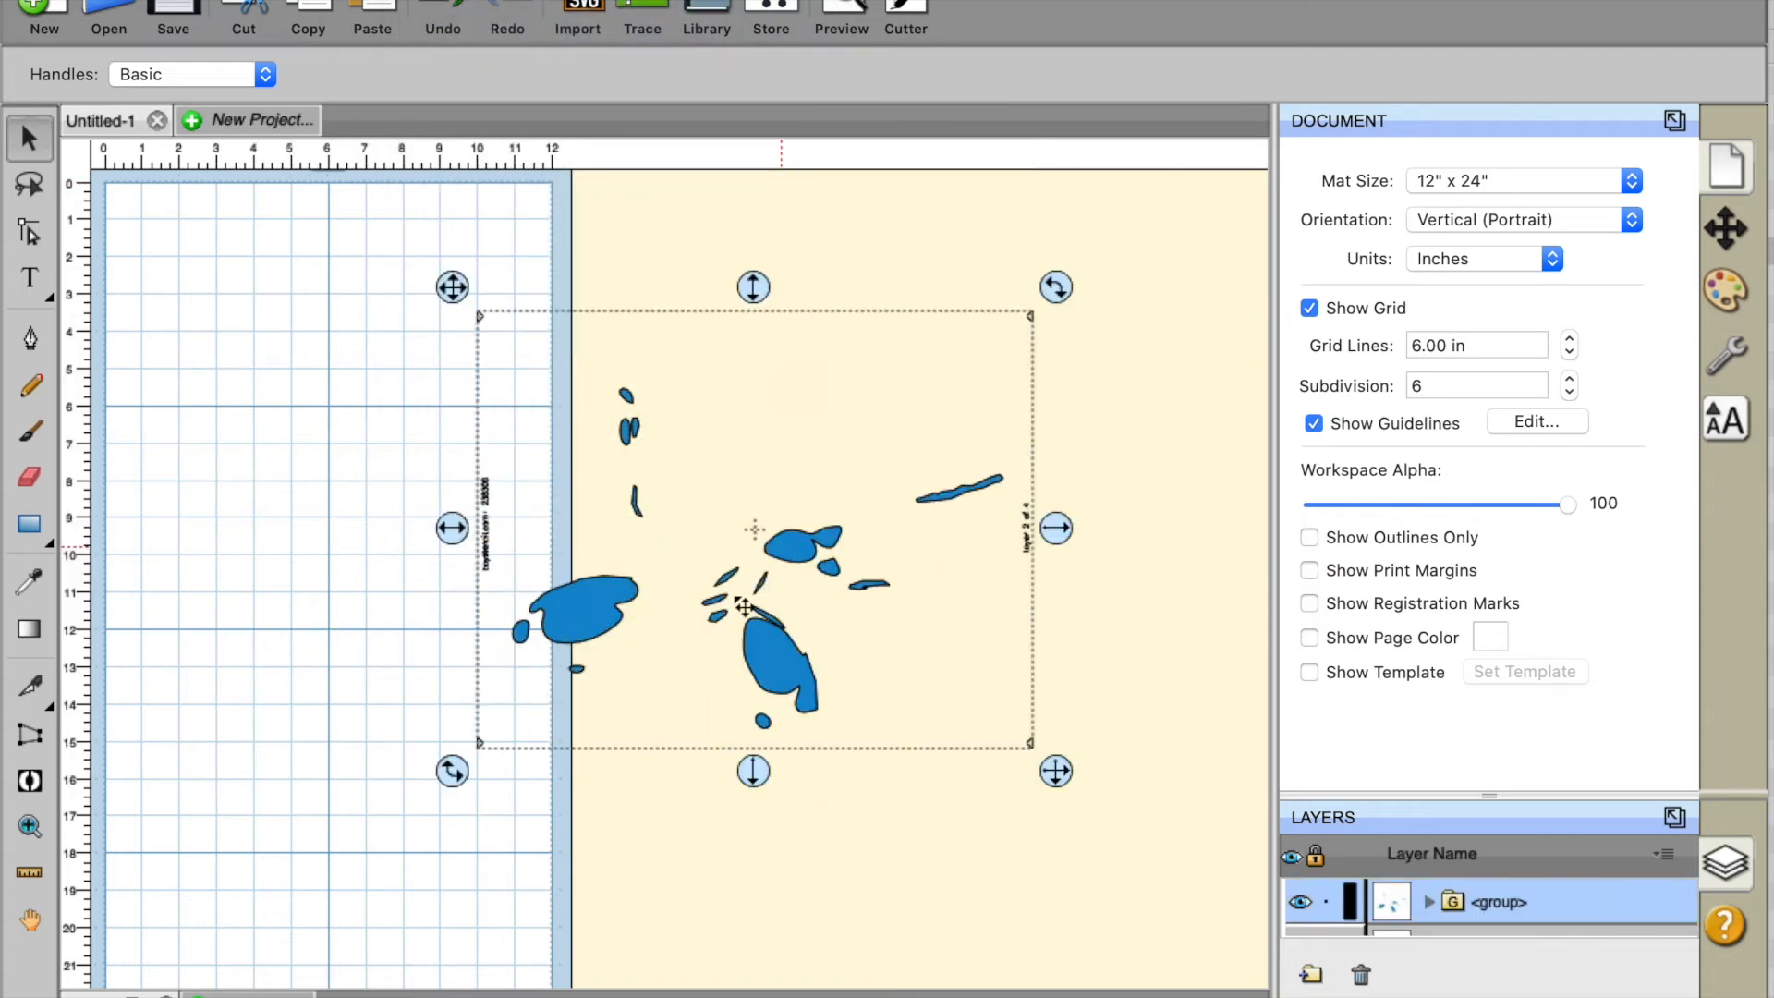
pyautogui.moveTo(779, 657); pyautogui.dragTo(479, 602)
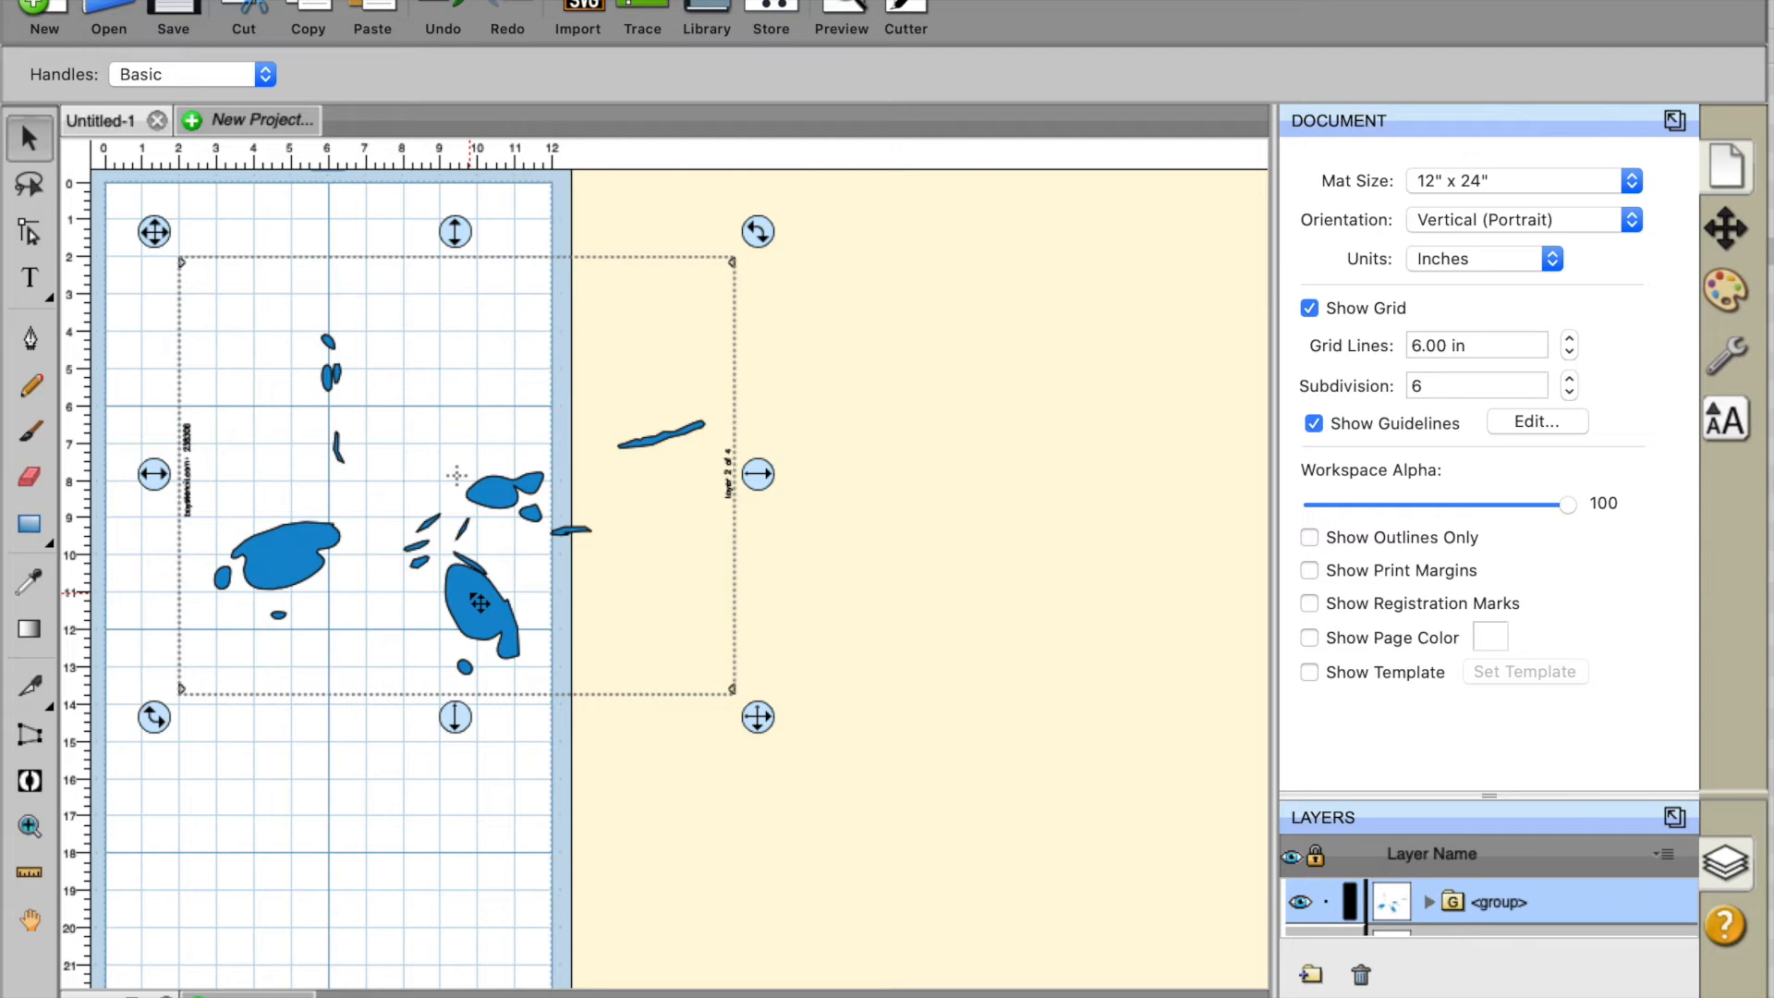
pyautogui.moveTo(459, 609); pyautogui.dragTo(904, 628)
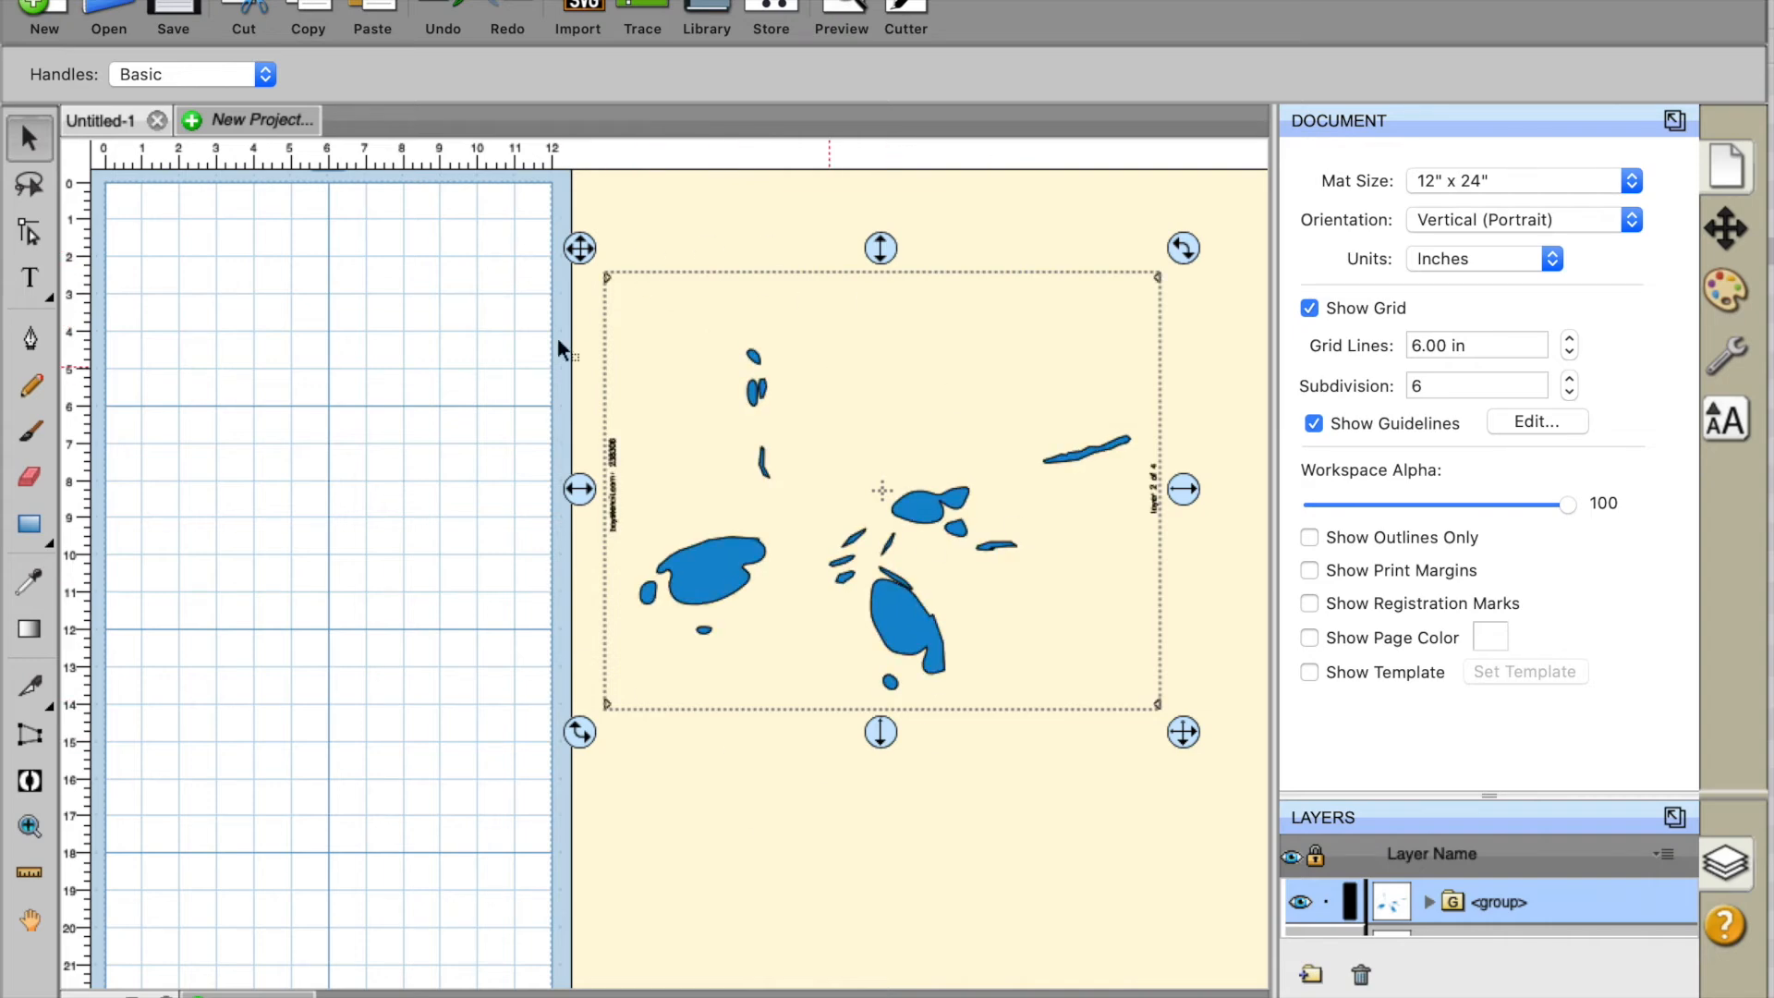
# Import the red layer 4-3-bs-bridged.svg from the bs-files folder
pyautogui.click(580, 13)
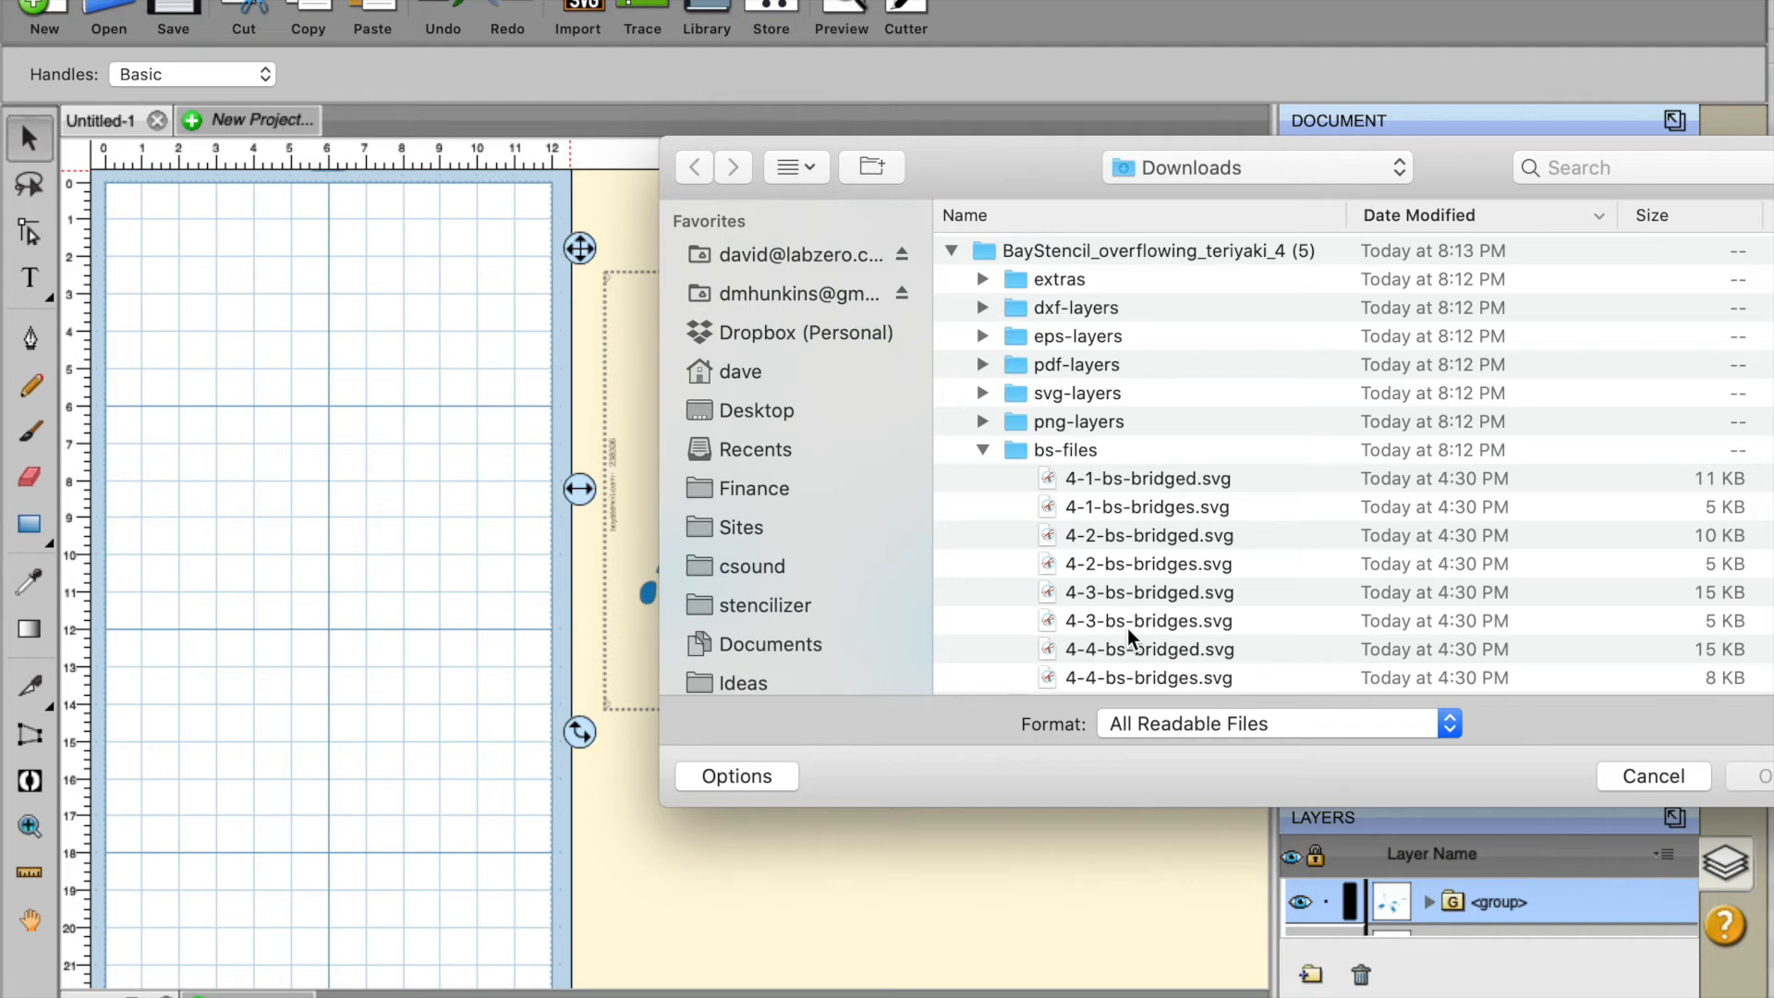
pyautogui.click(1127, 584)
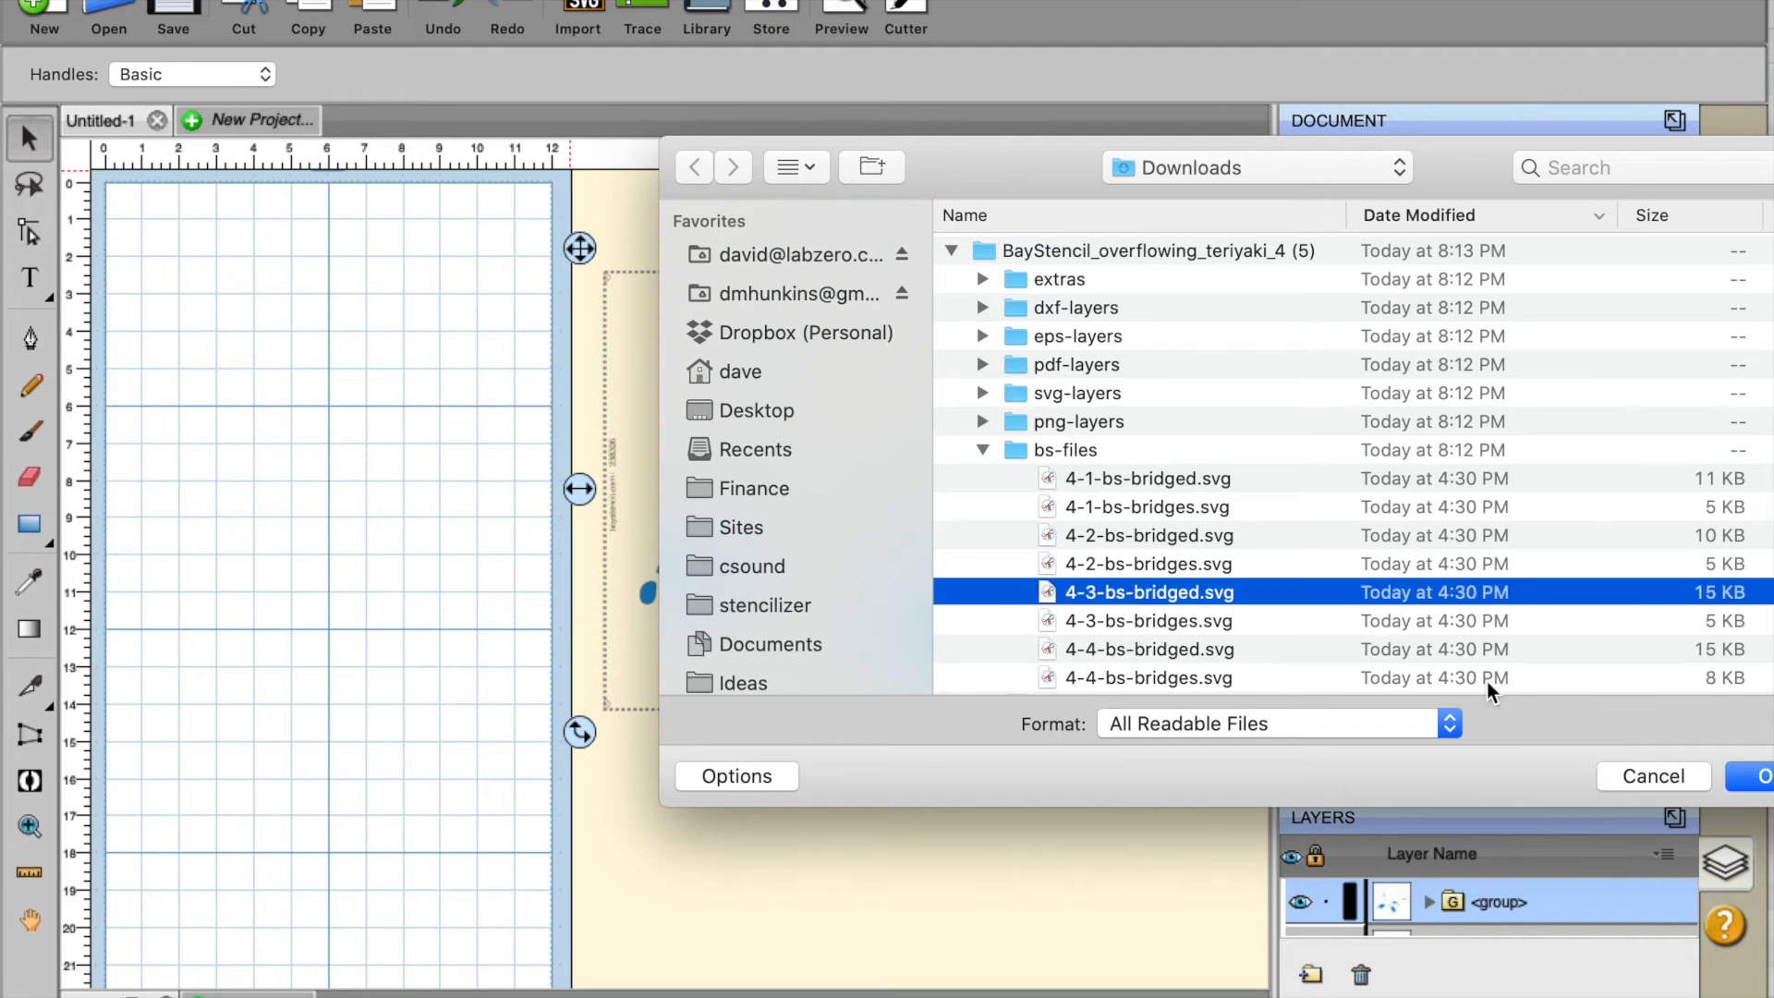
pyautogui.click(1755, 778)
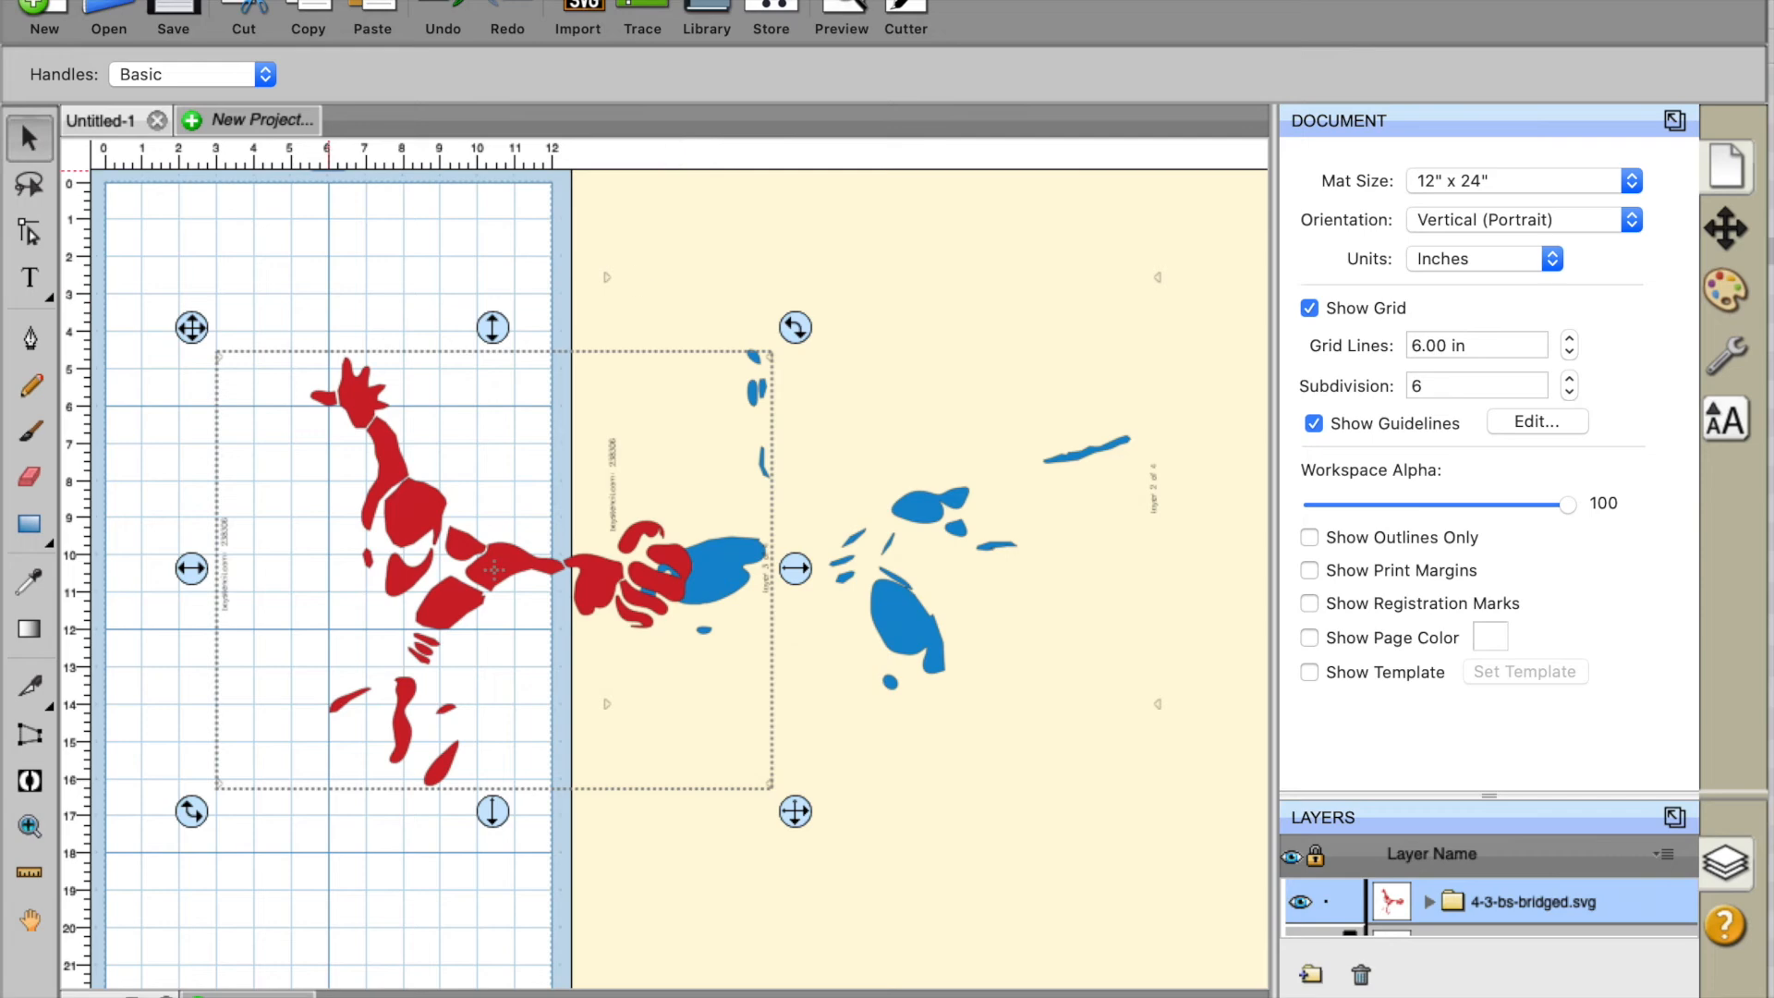
# Group the red layer's shapes with their registration marks and move the group off the mat over the blue layer
pyautogui.click(440, 0)
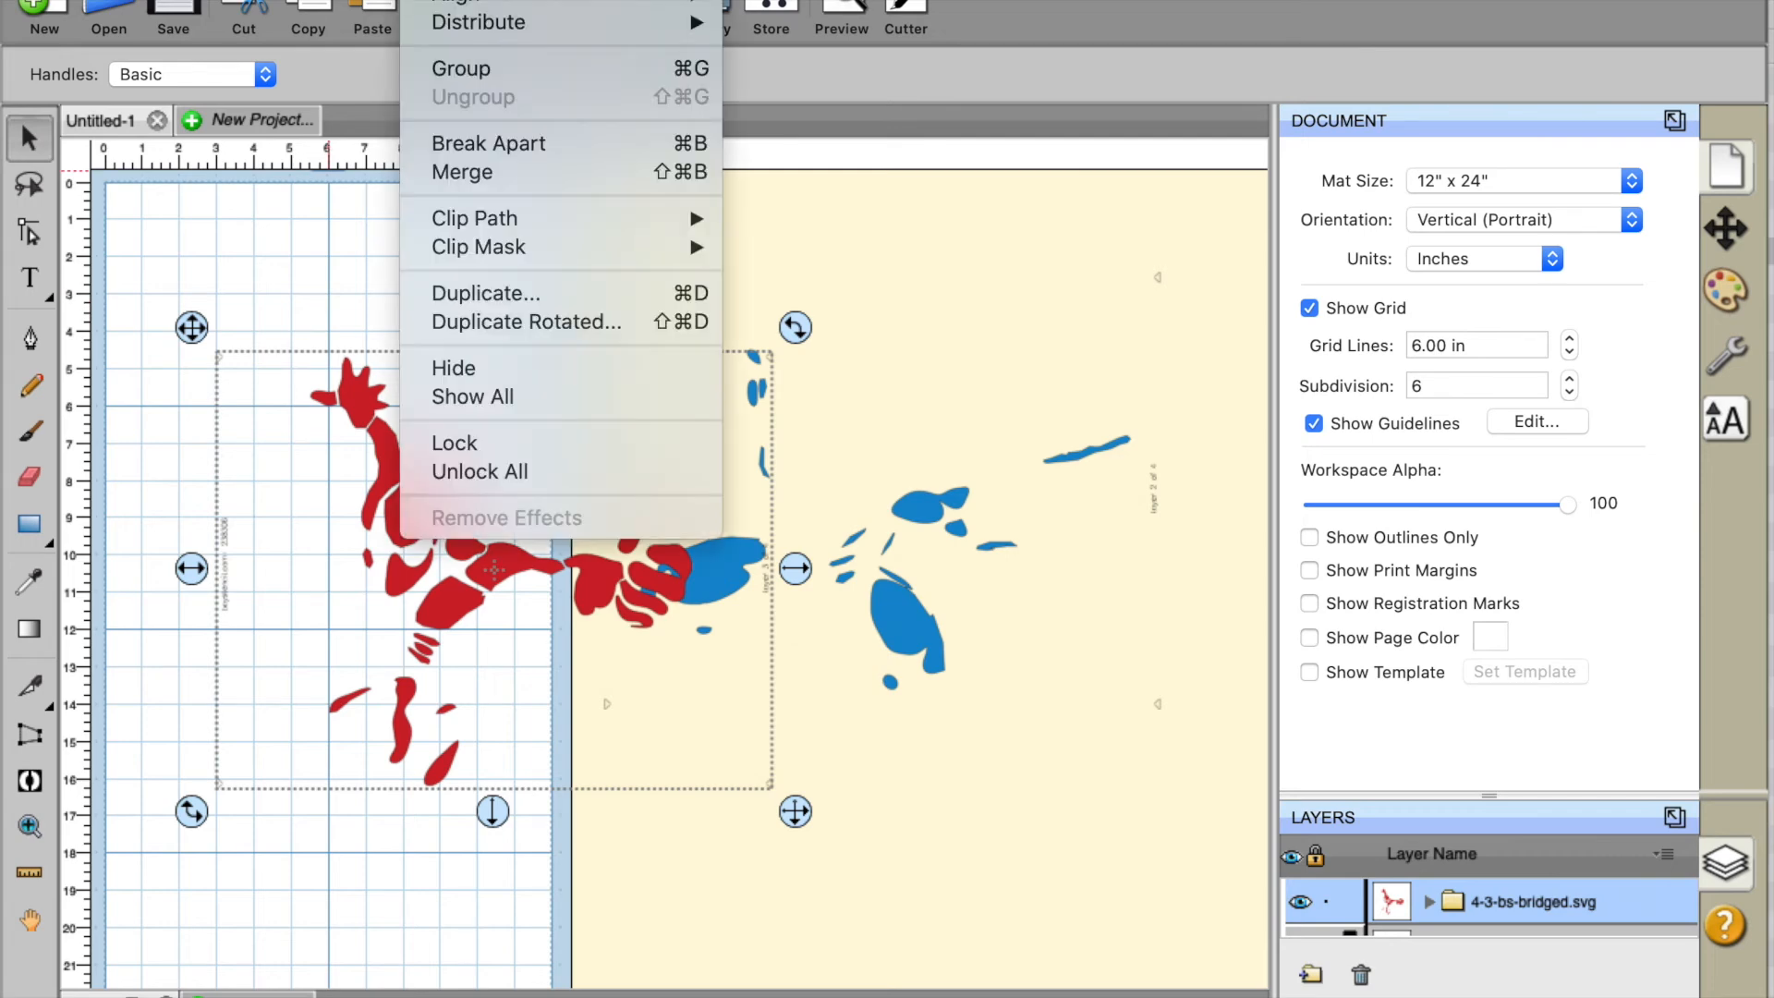
pyautogui.click(450, 82)
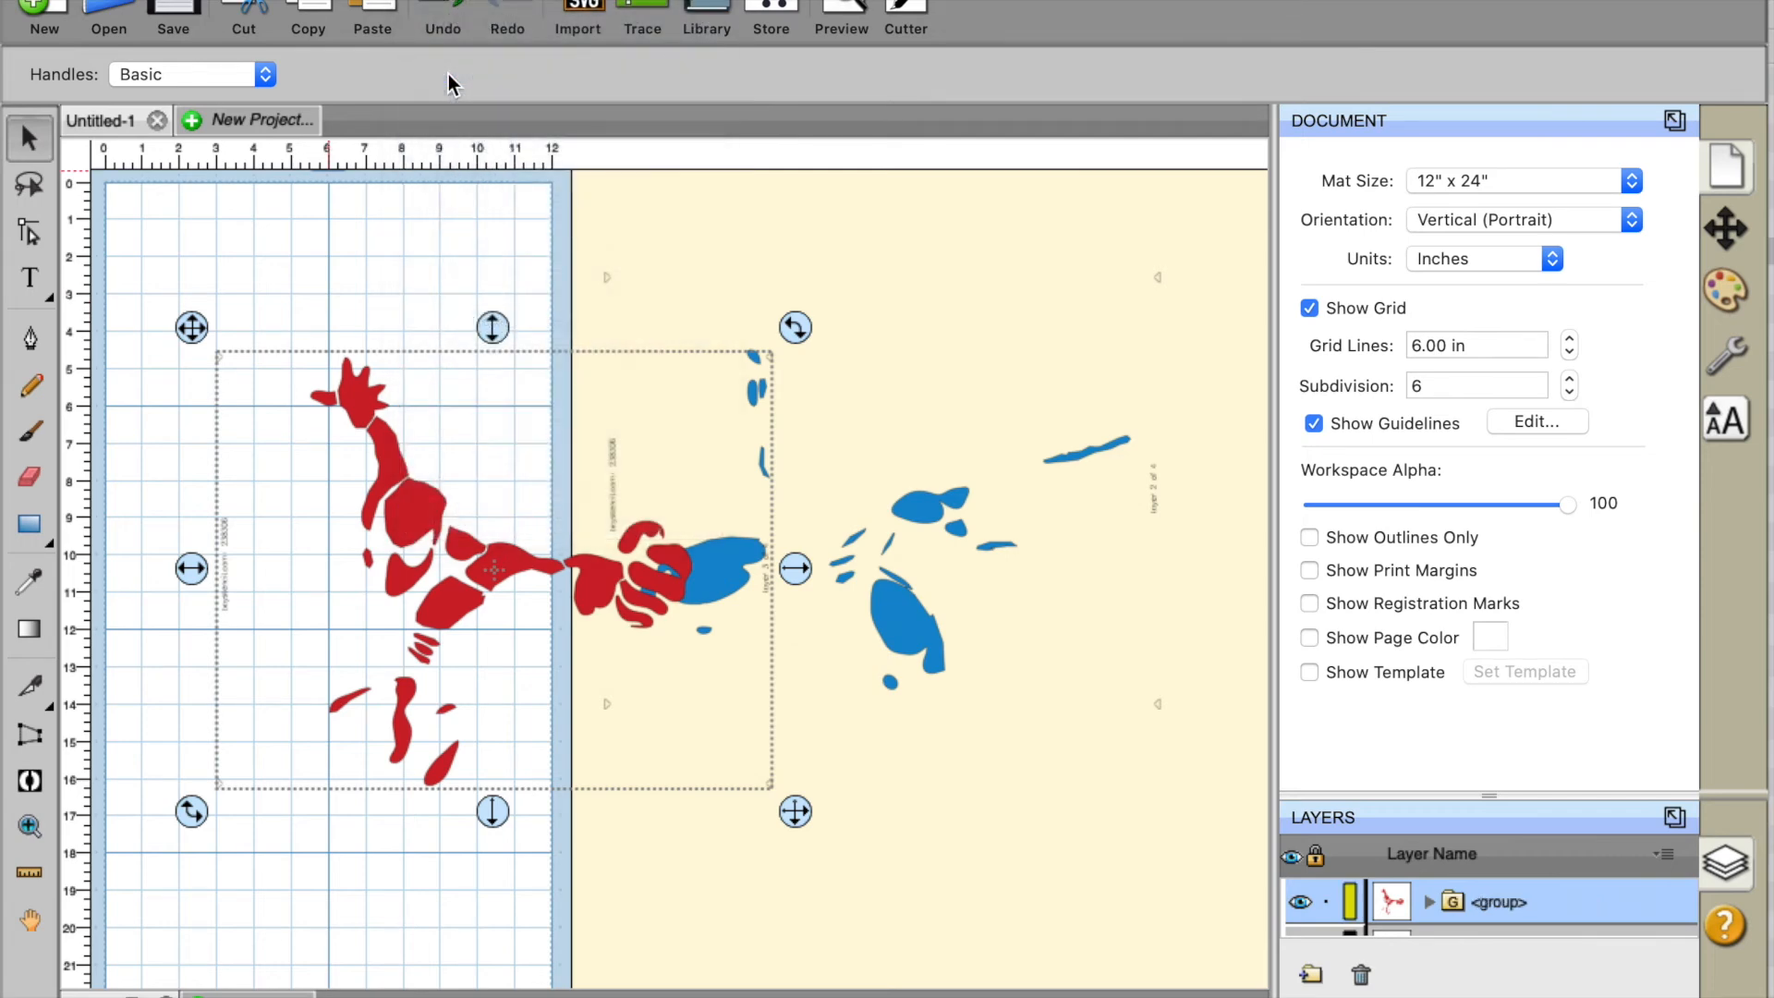
pyautogui.moveTo(411, 515); pyautogui.dragTo(832, 428)
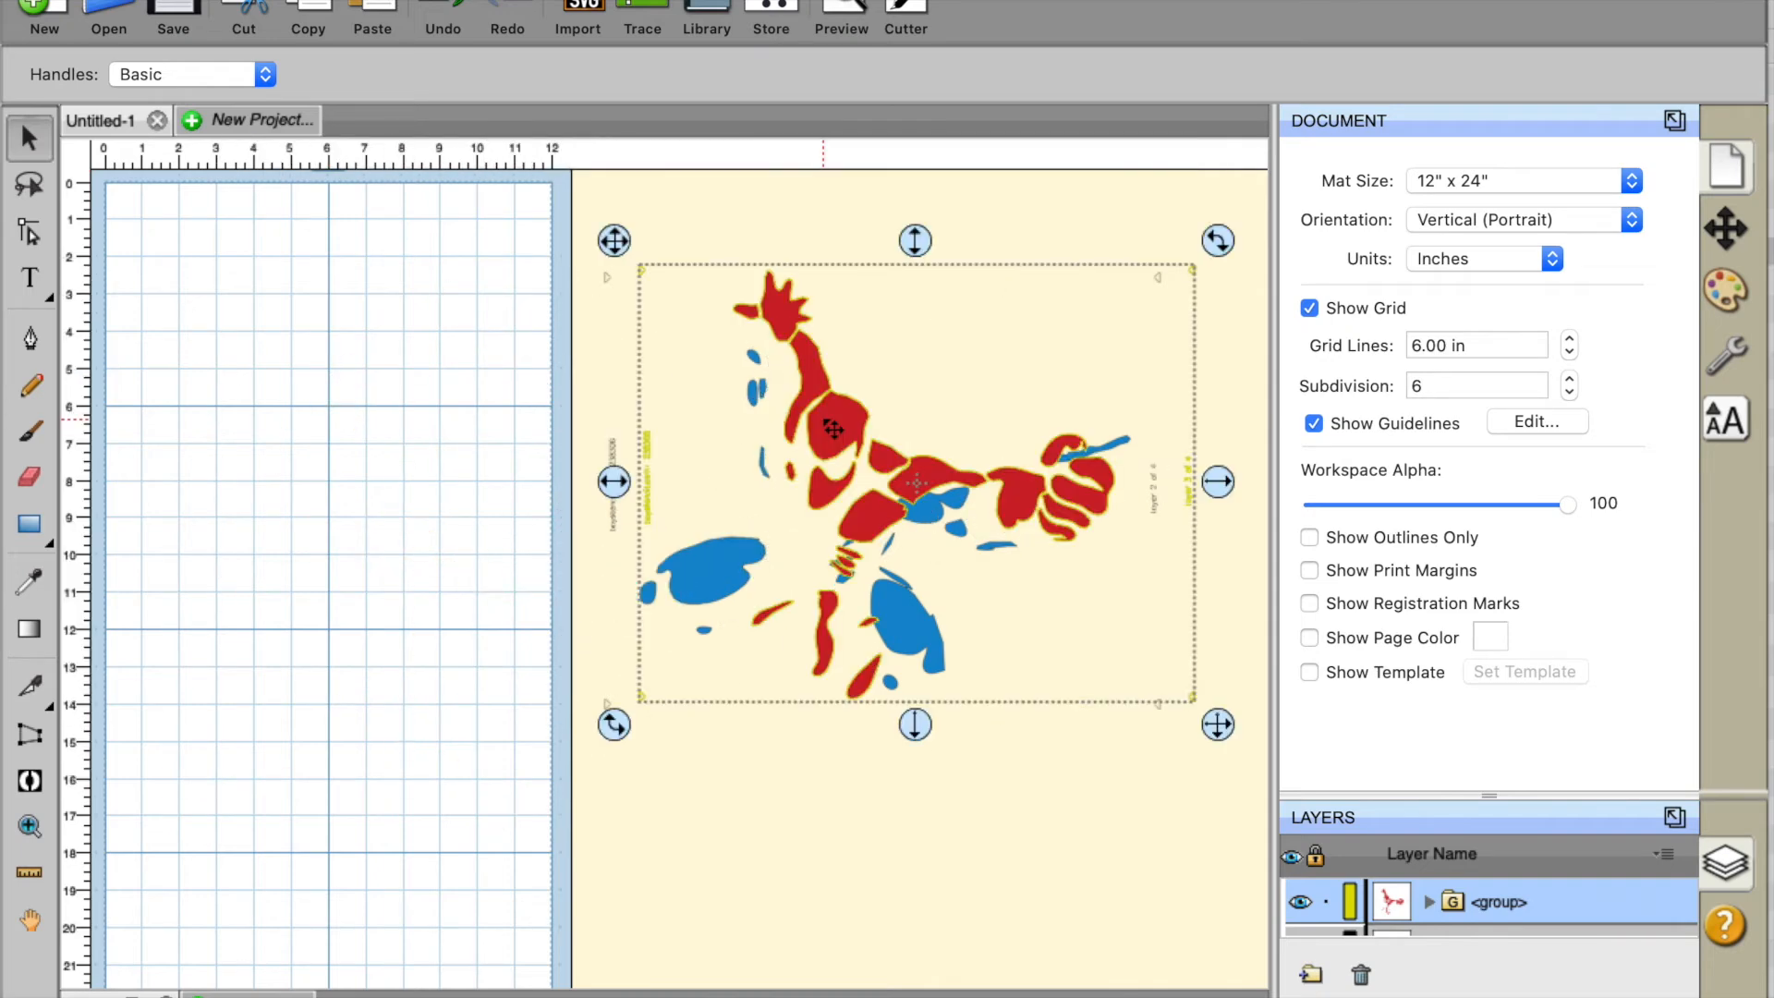
# Import the dark layer 4-4-bs-bridged.svg from the bs-files folder and group its shapes with their registration marks and labels
pyautogui.click(578, 14)
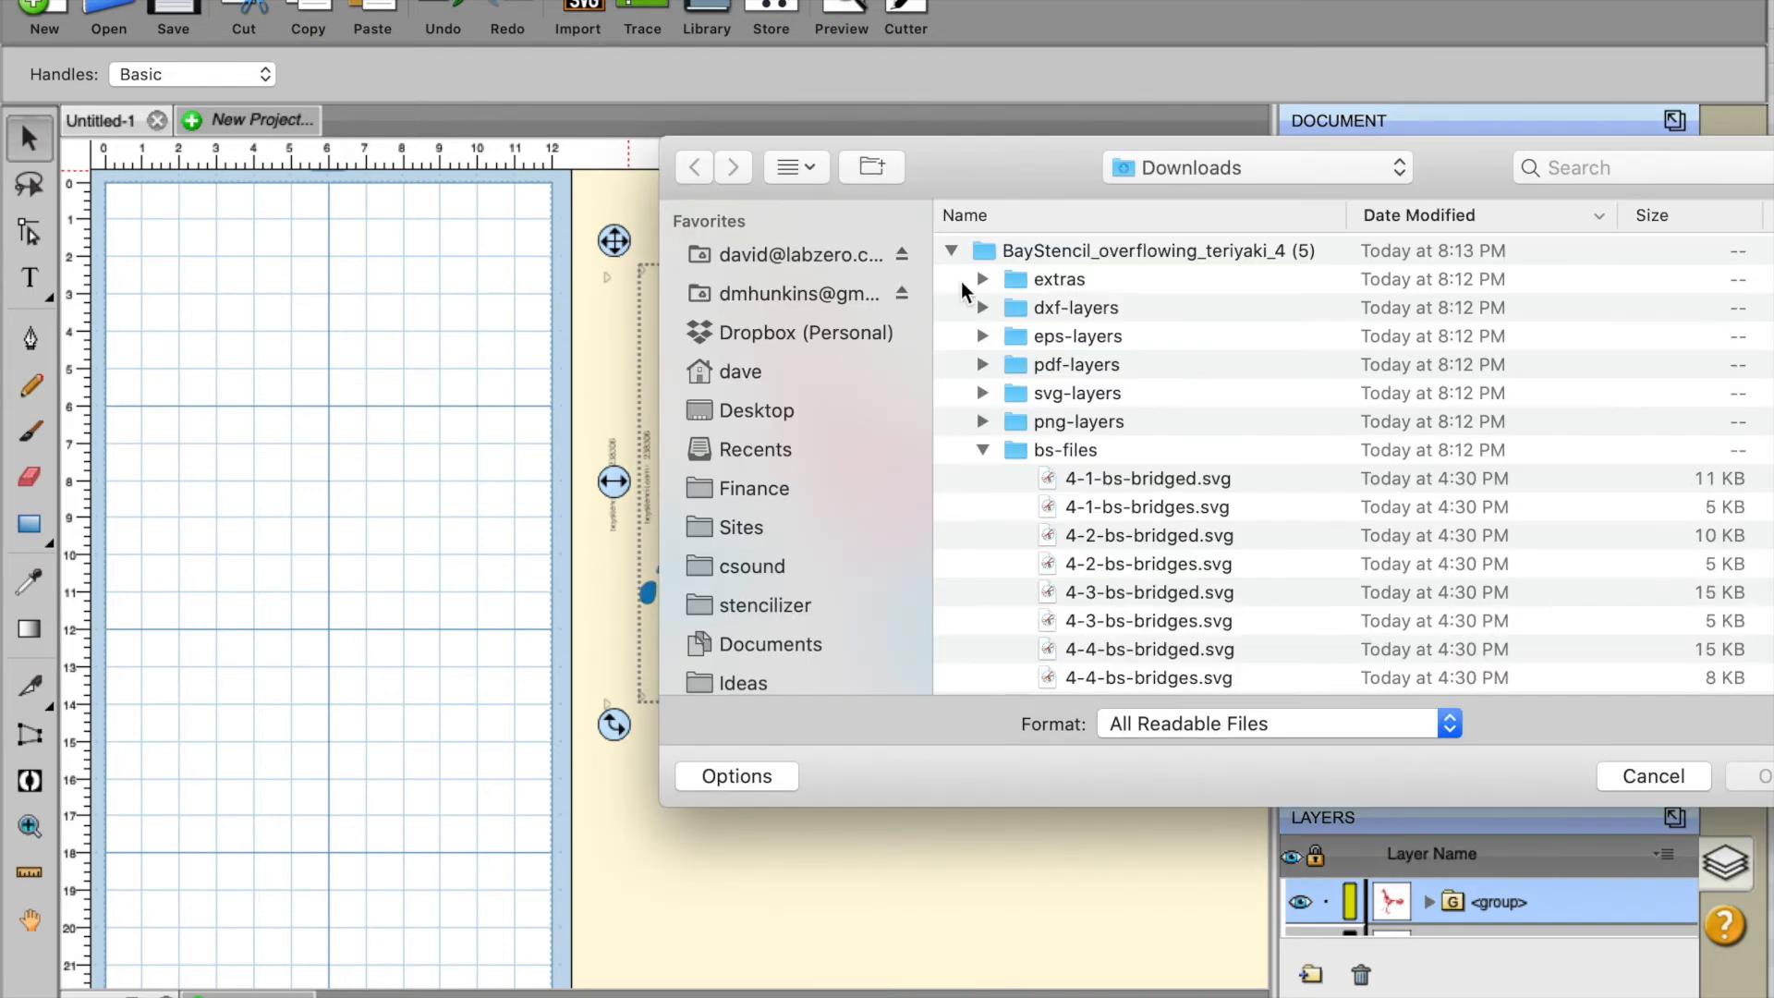
pyautogui.click(1146, 658)
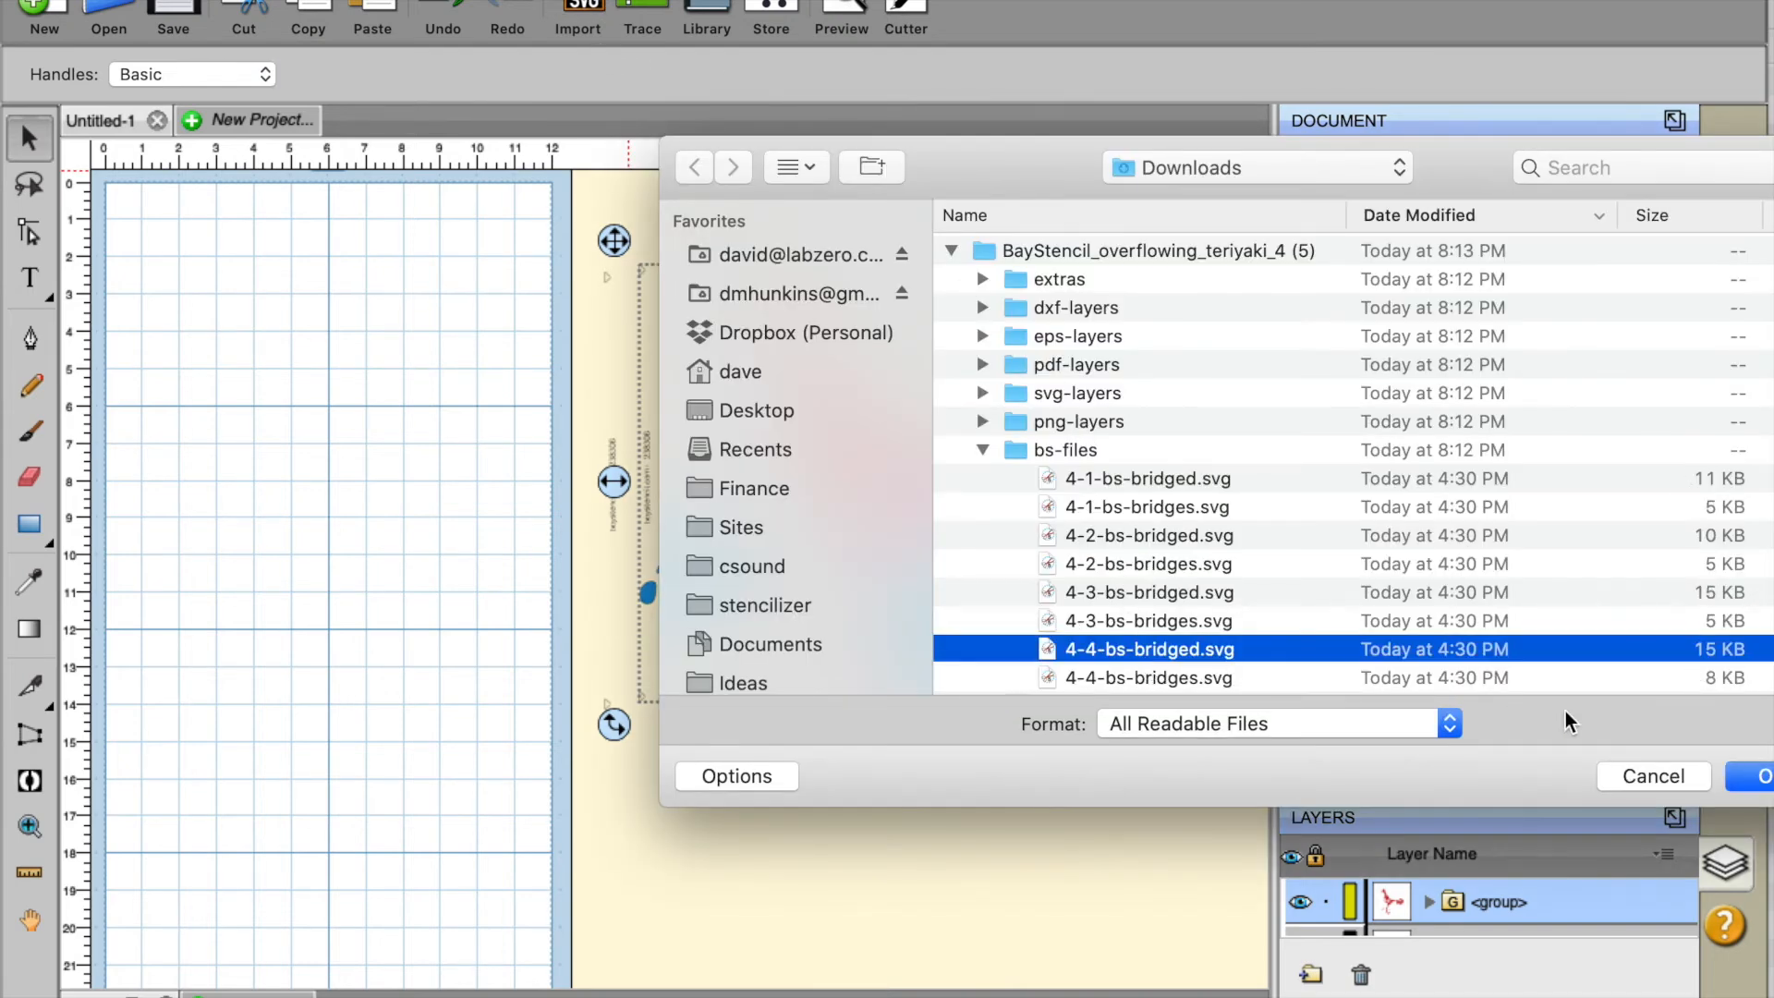
pyautogui.click(1753, 778)
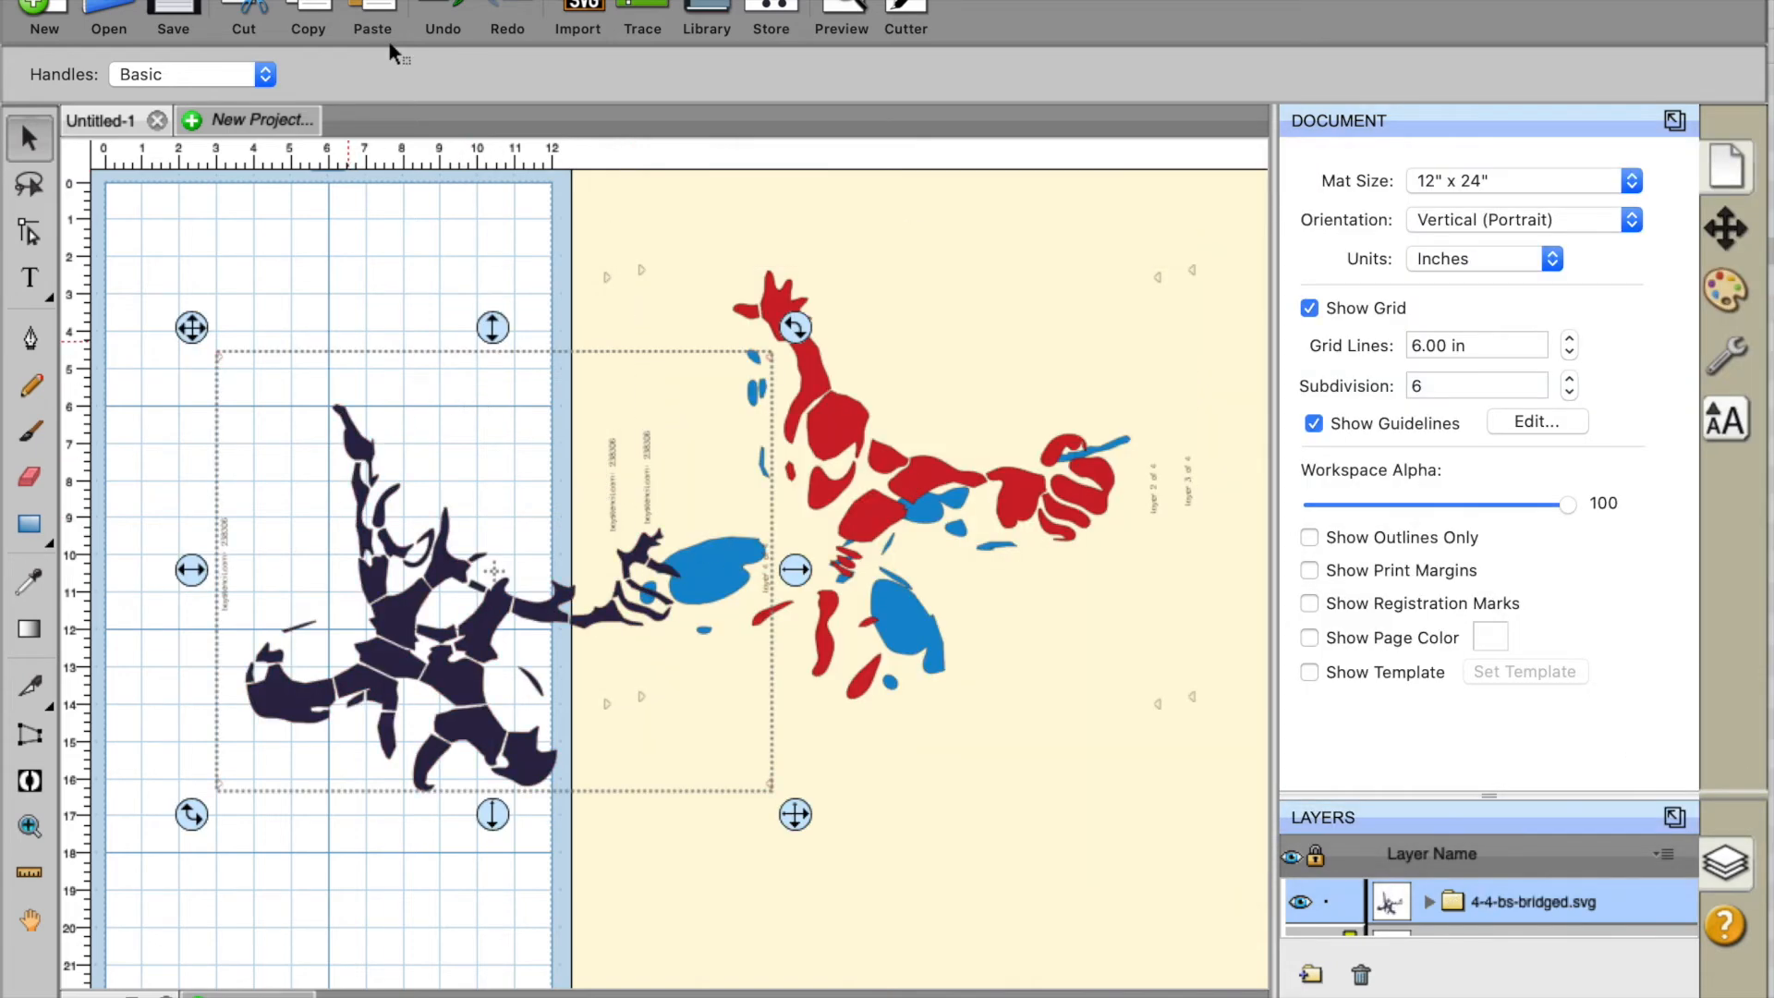
pyautogui.click(432, 0)
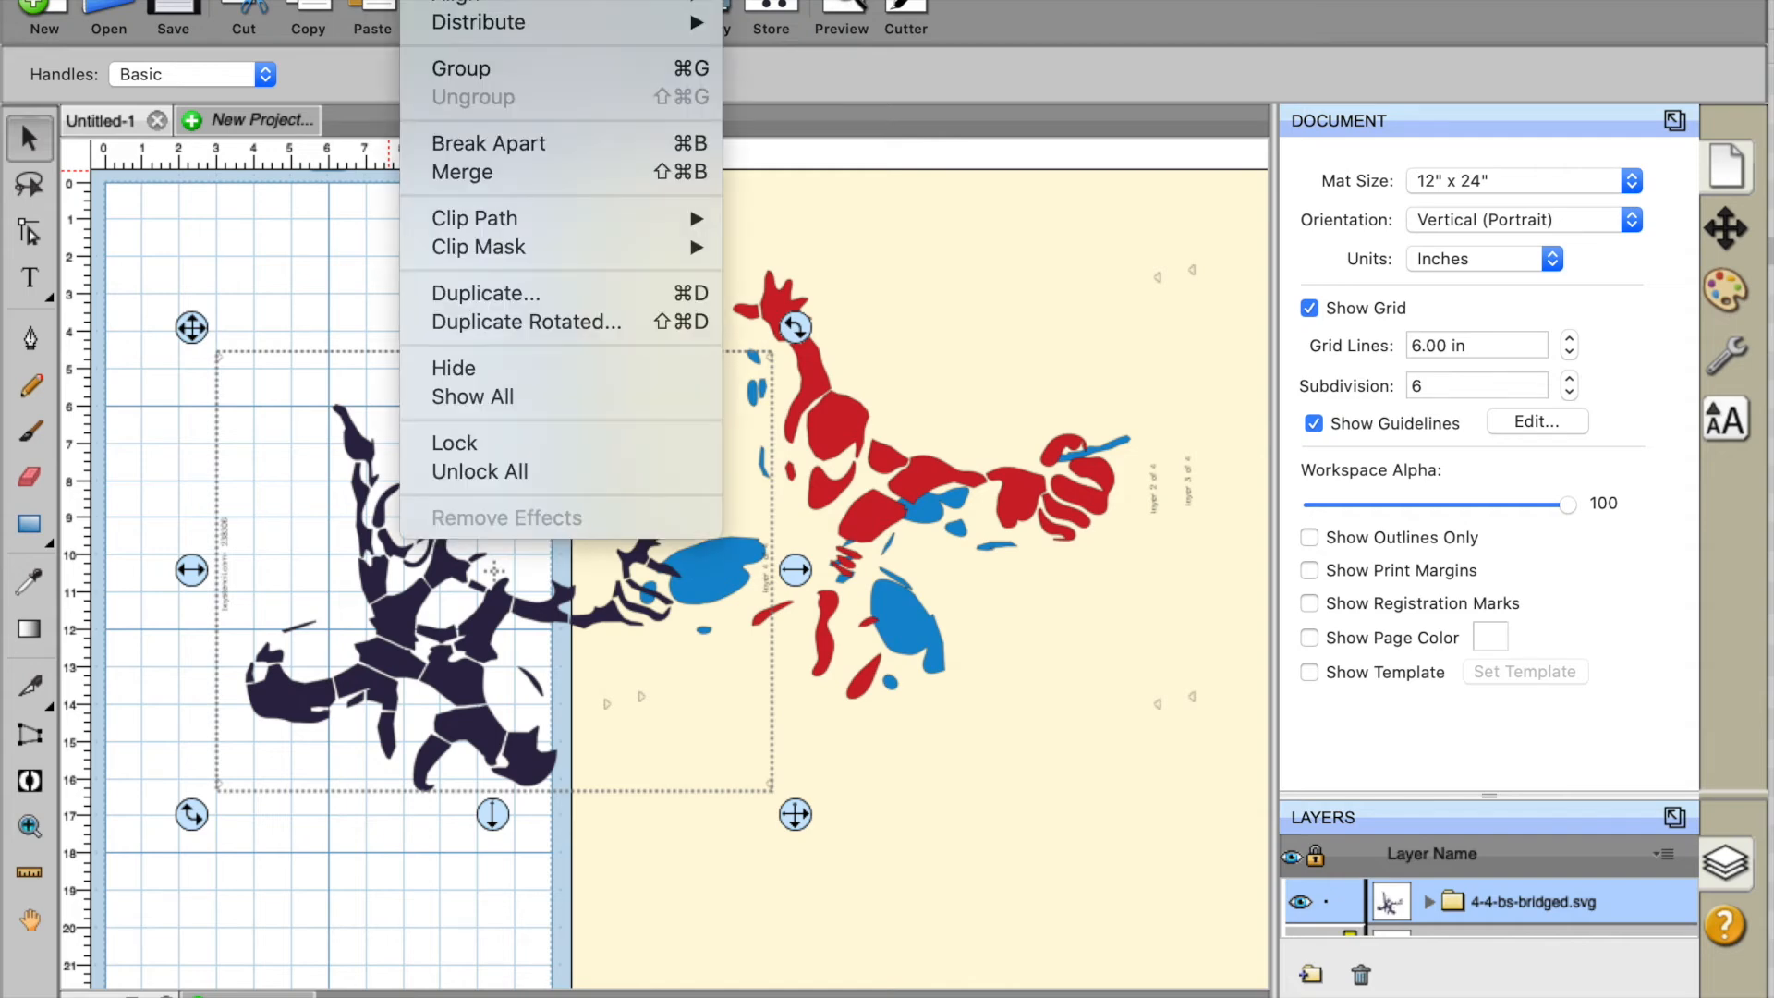
pyautogui.click(464, 69)
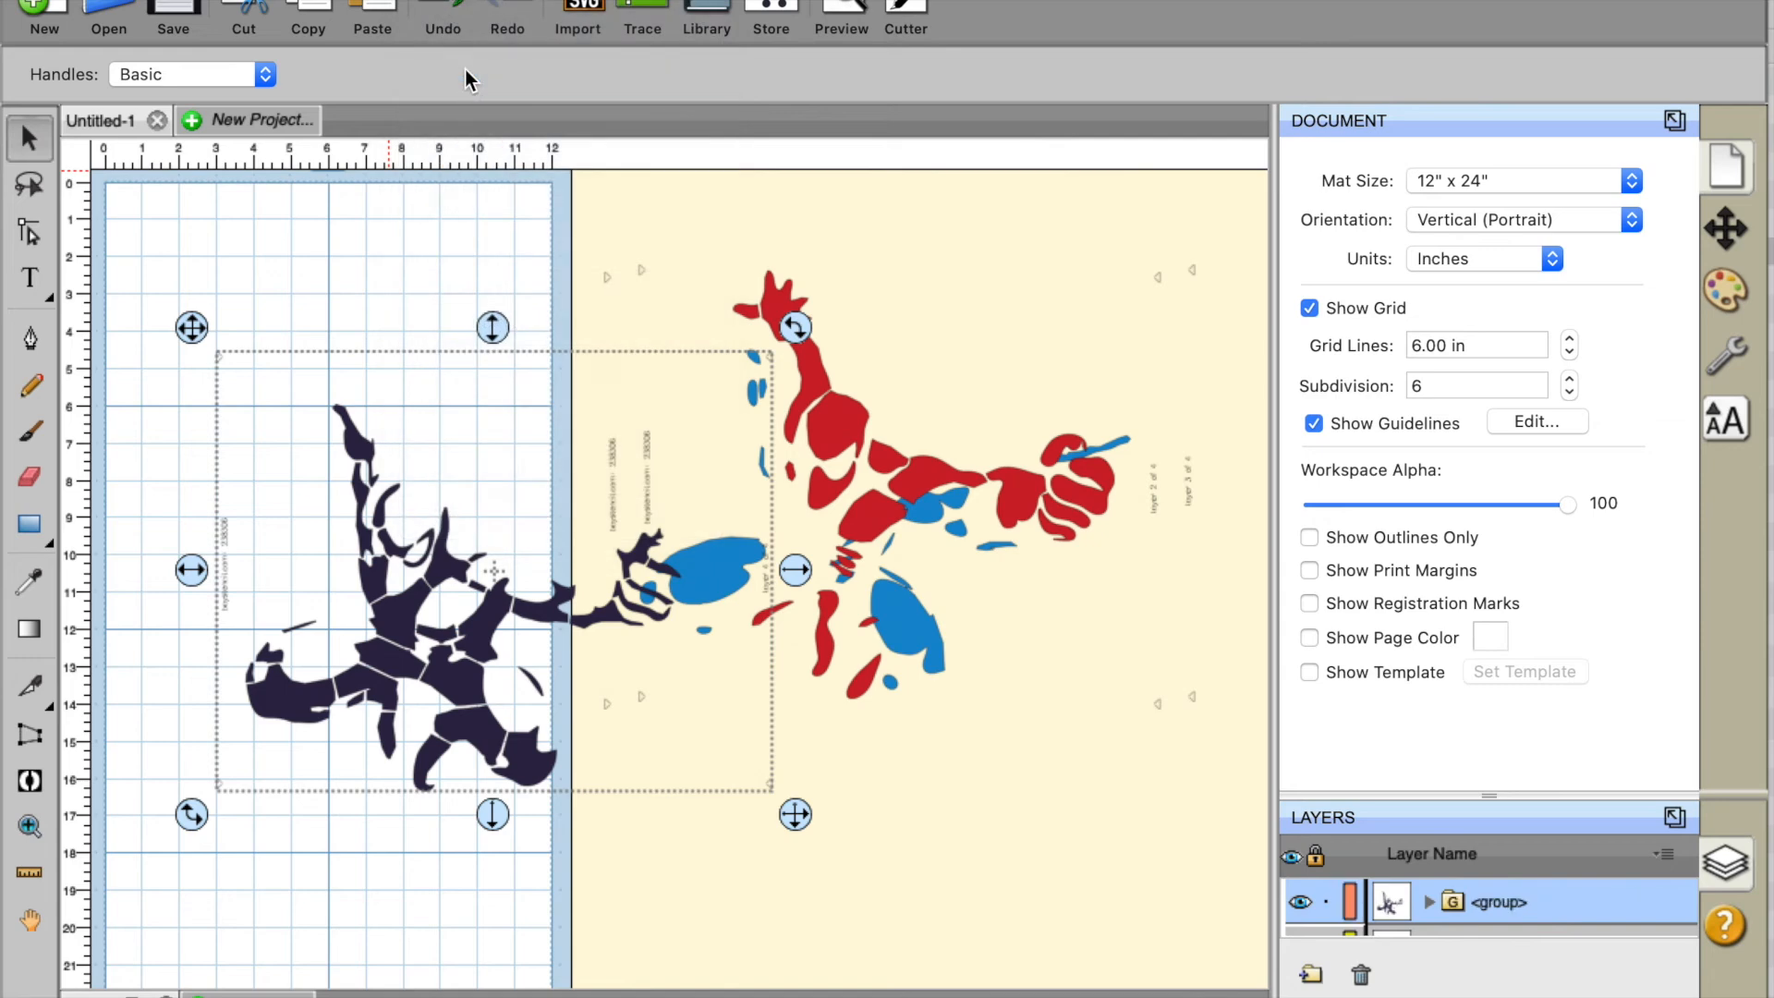
# Stack the dark, red and blue layer groups on the mat with their registration marks aligned
pyautogui.moveTo(495, 571); pyautogui.dragTo(272, 456)
pyautogui.moveTo(840, 419); pyautogui.dragTo(311, 368)
pyautogui.click(790, 574)
pyautogui.moveTo(789, 575); pyautogui.dragTo(219, 483)
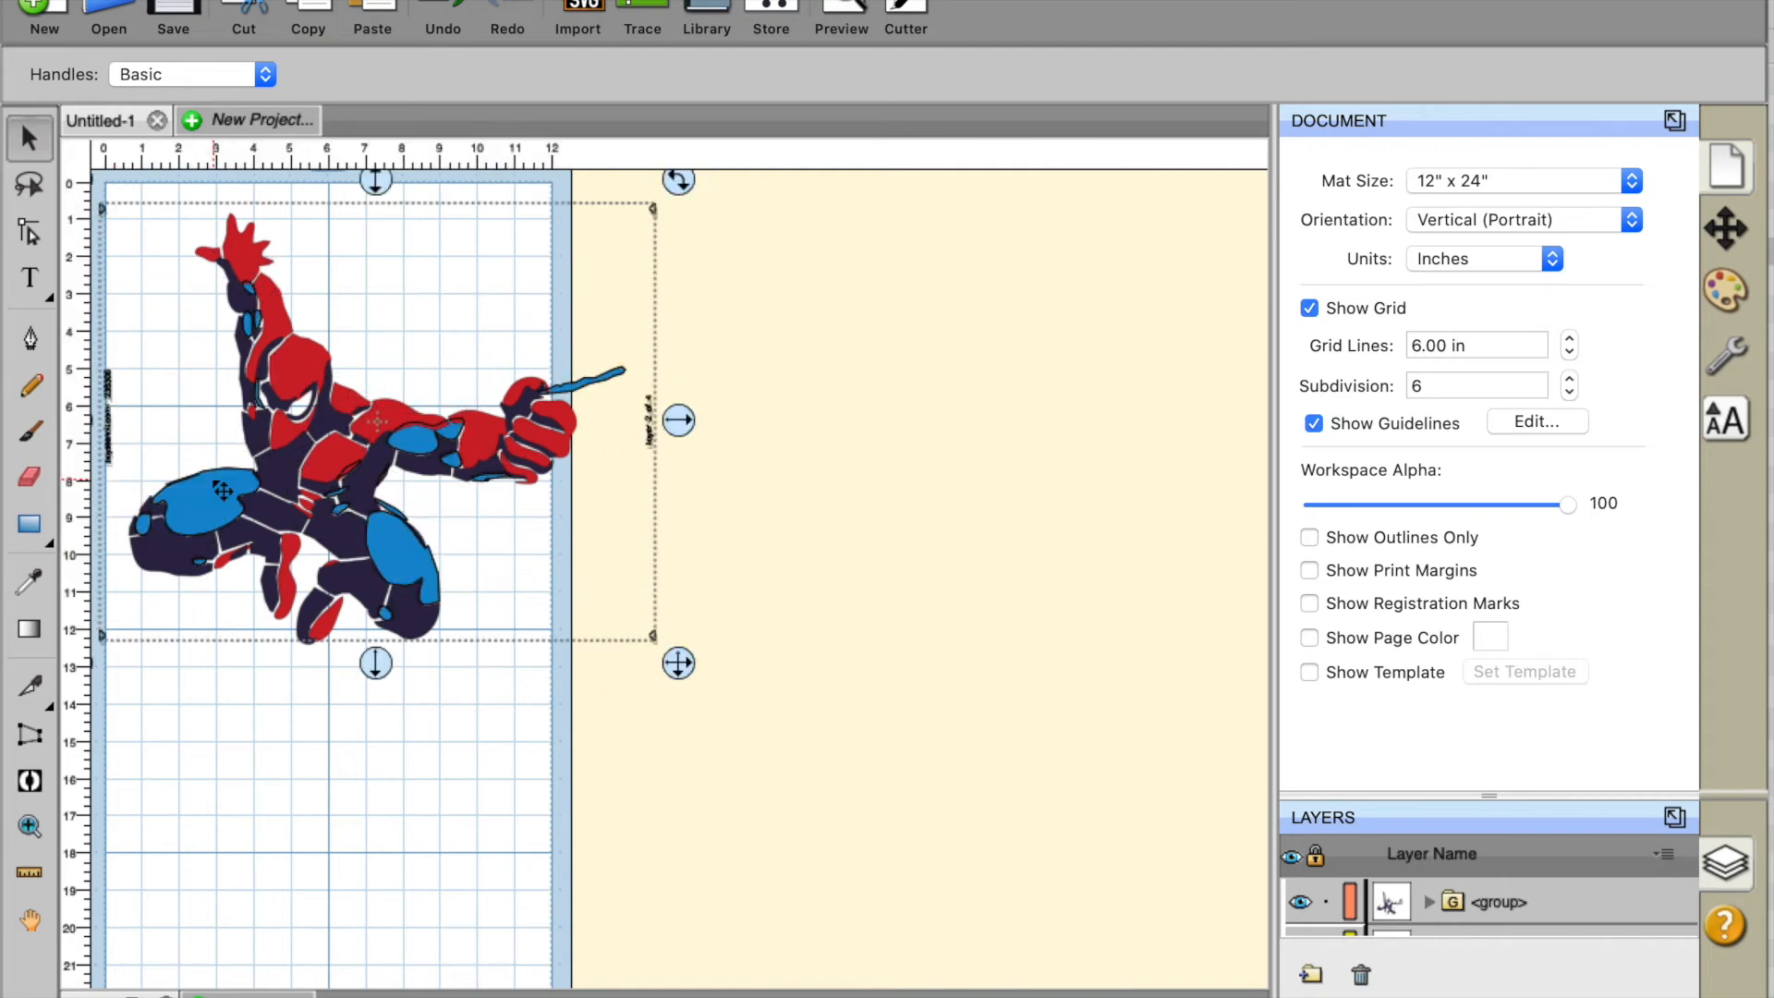
# Try selecting the stacked layers and moving one layer off the mat, and undo the move
pyautogui.click(874, 636)
pyautogui.moveTo(698, 713); pyautogui.dragTo(885, 497)
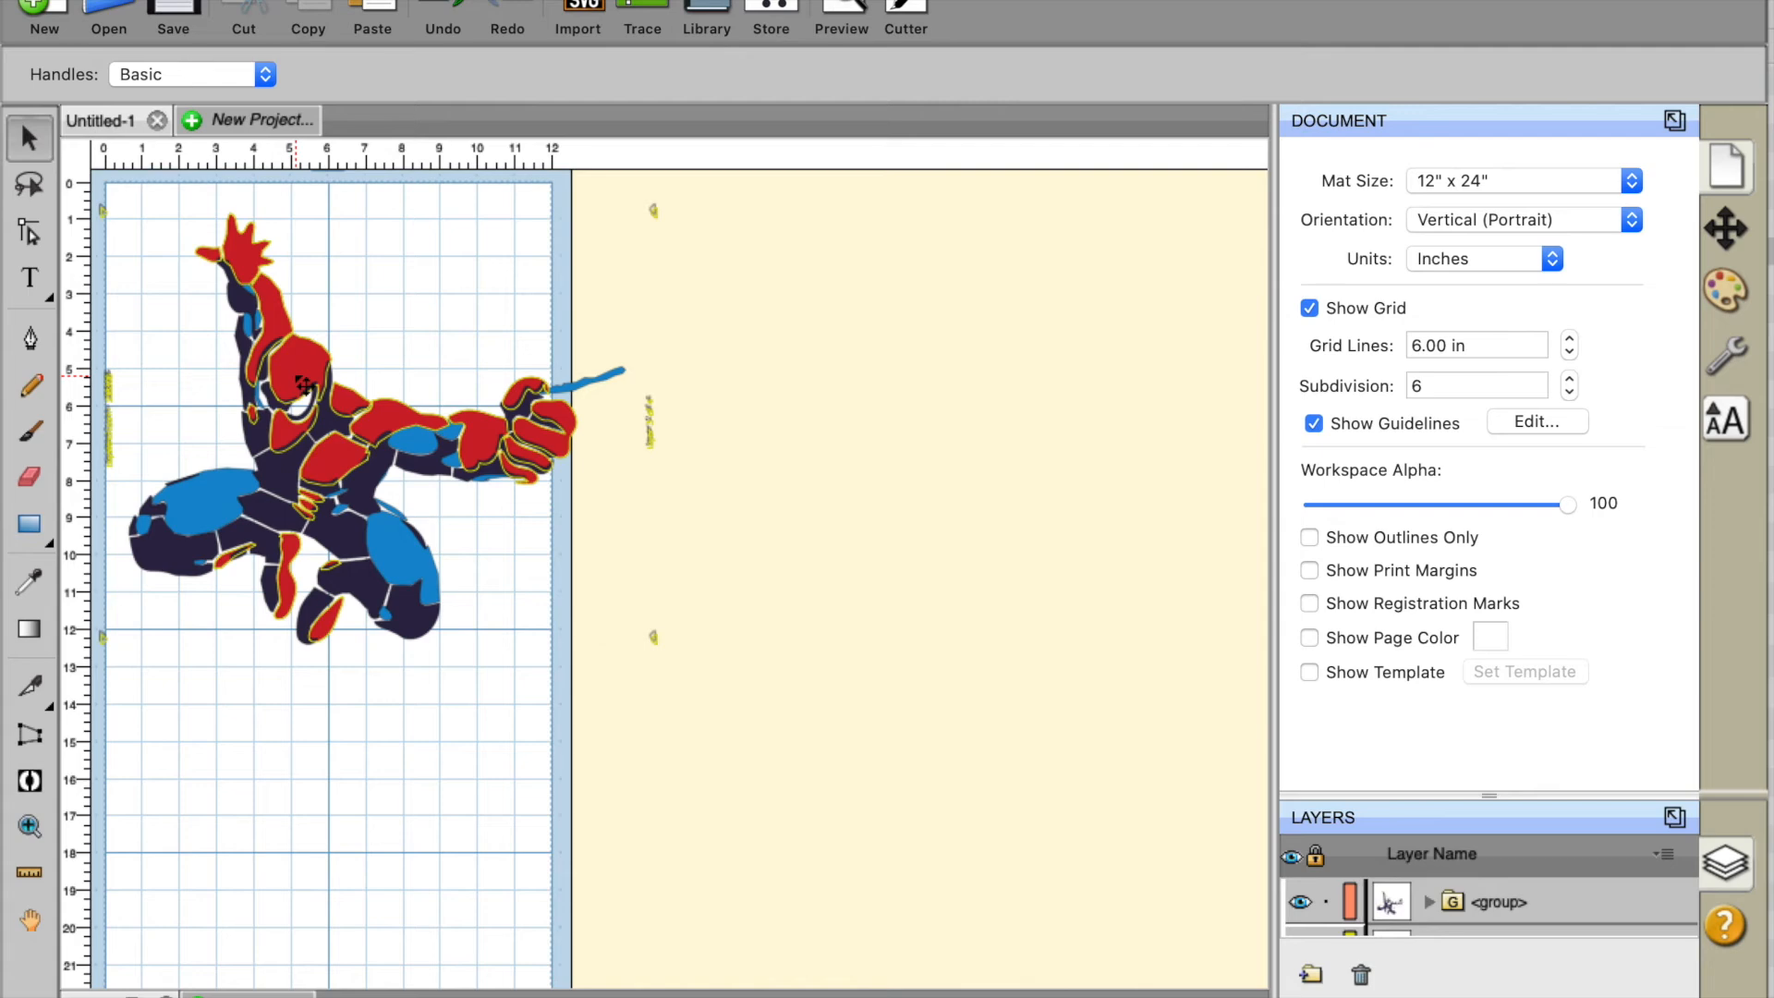
pyautogui.click(673, 647)
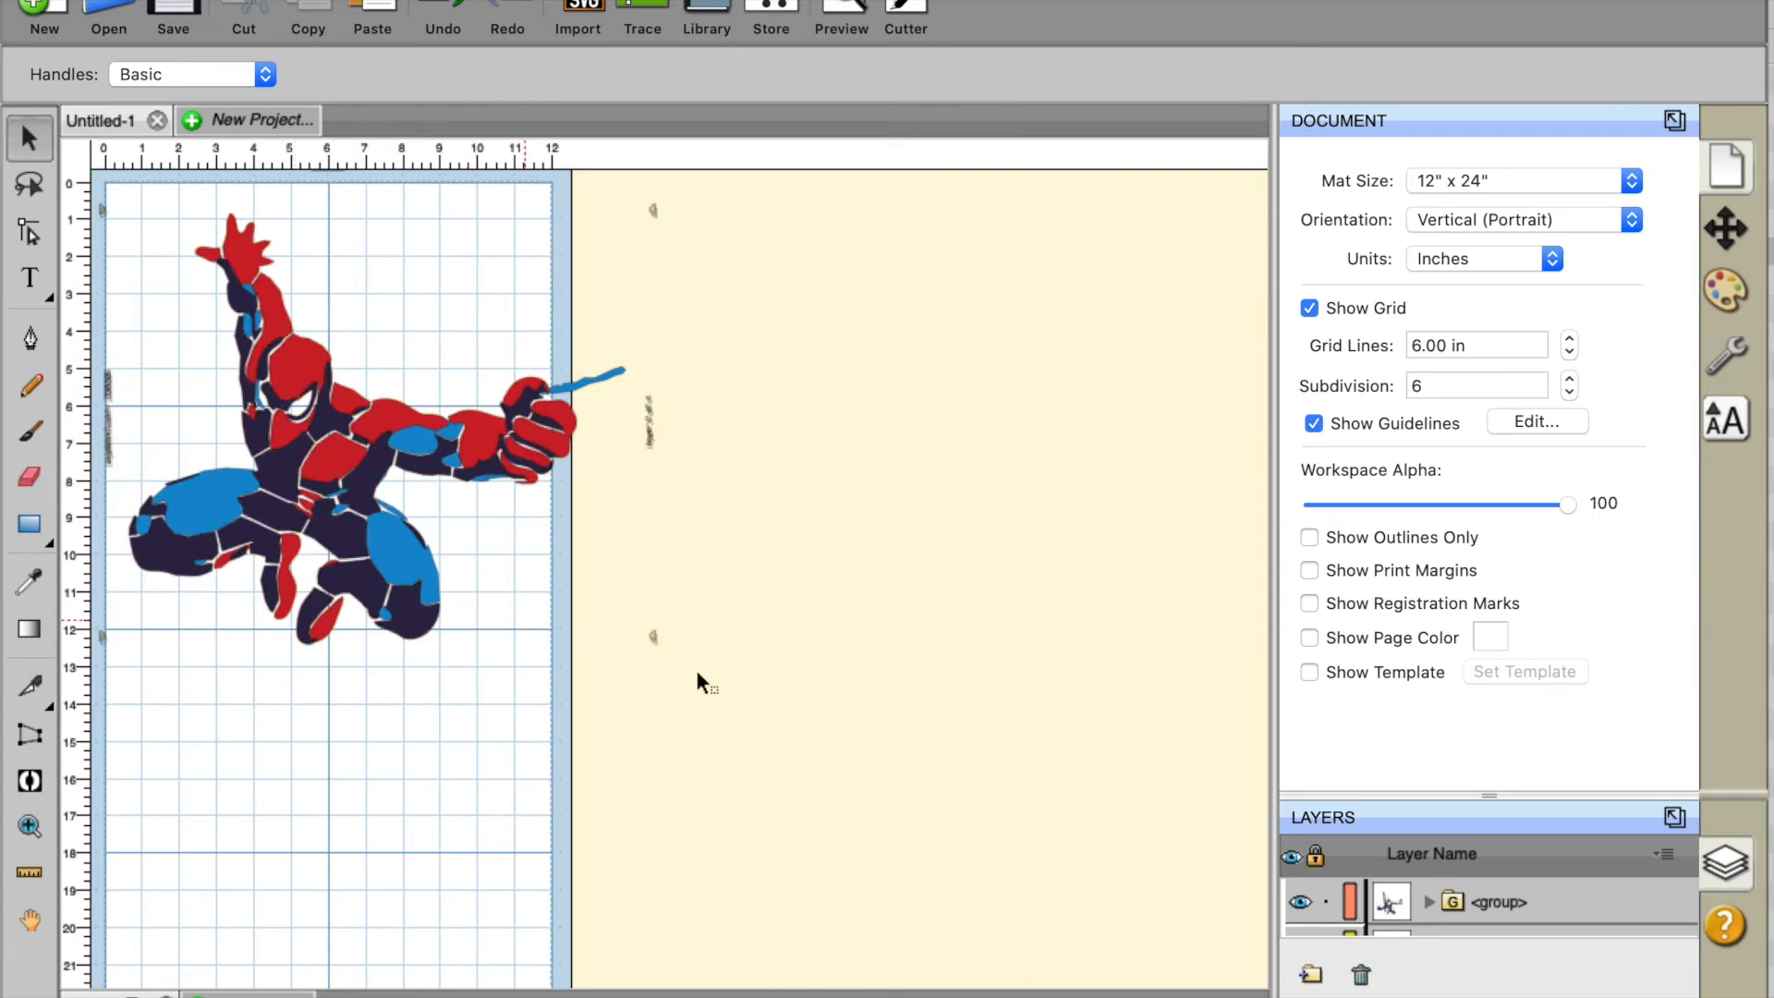
pyautogui.moveTo(773, 717); pyautogui.dragTo(90, 159)
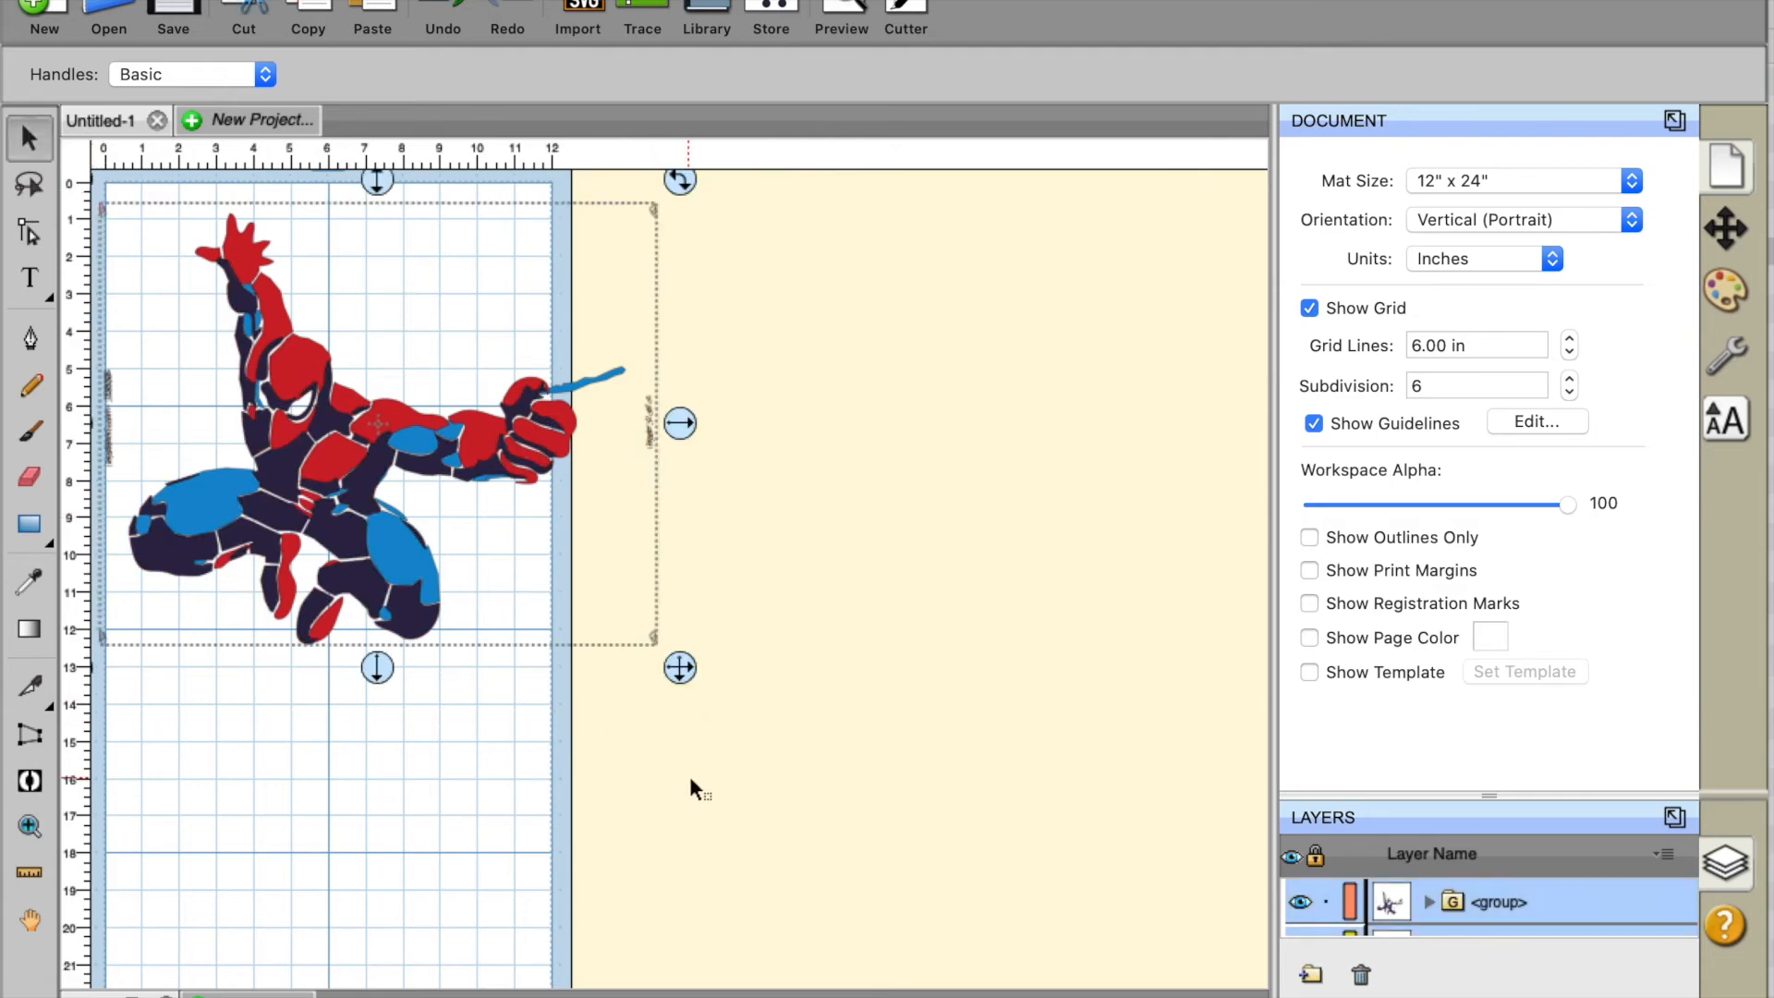
pyautogui.click(729, 763)
pyautogui.moveTo(728, 759); pyautogui.dragTo(125, 205)
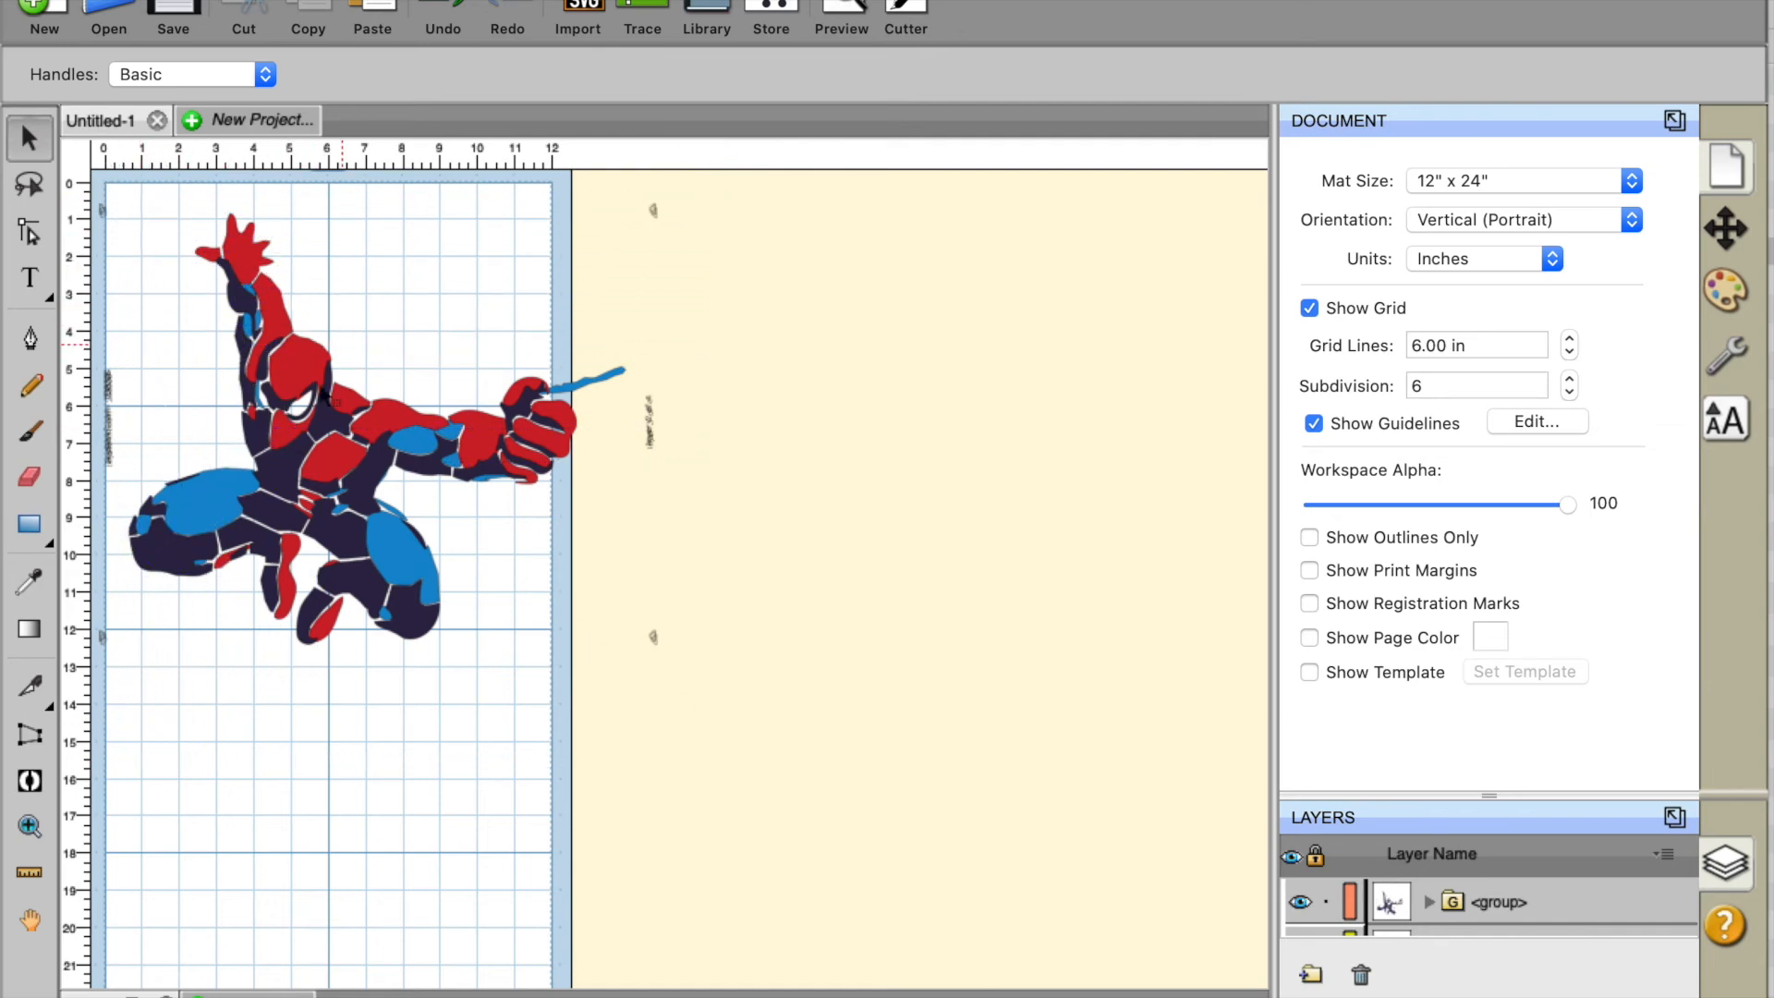
pyautogui.moveTo(305, 366); pyautogui.dragTo(783, 439)
pyautogui.press('super+z')
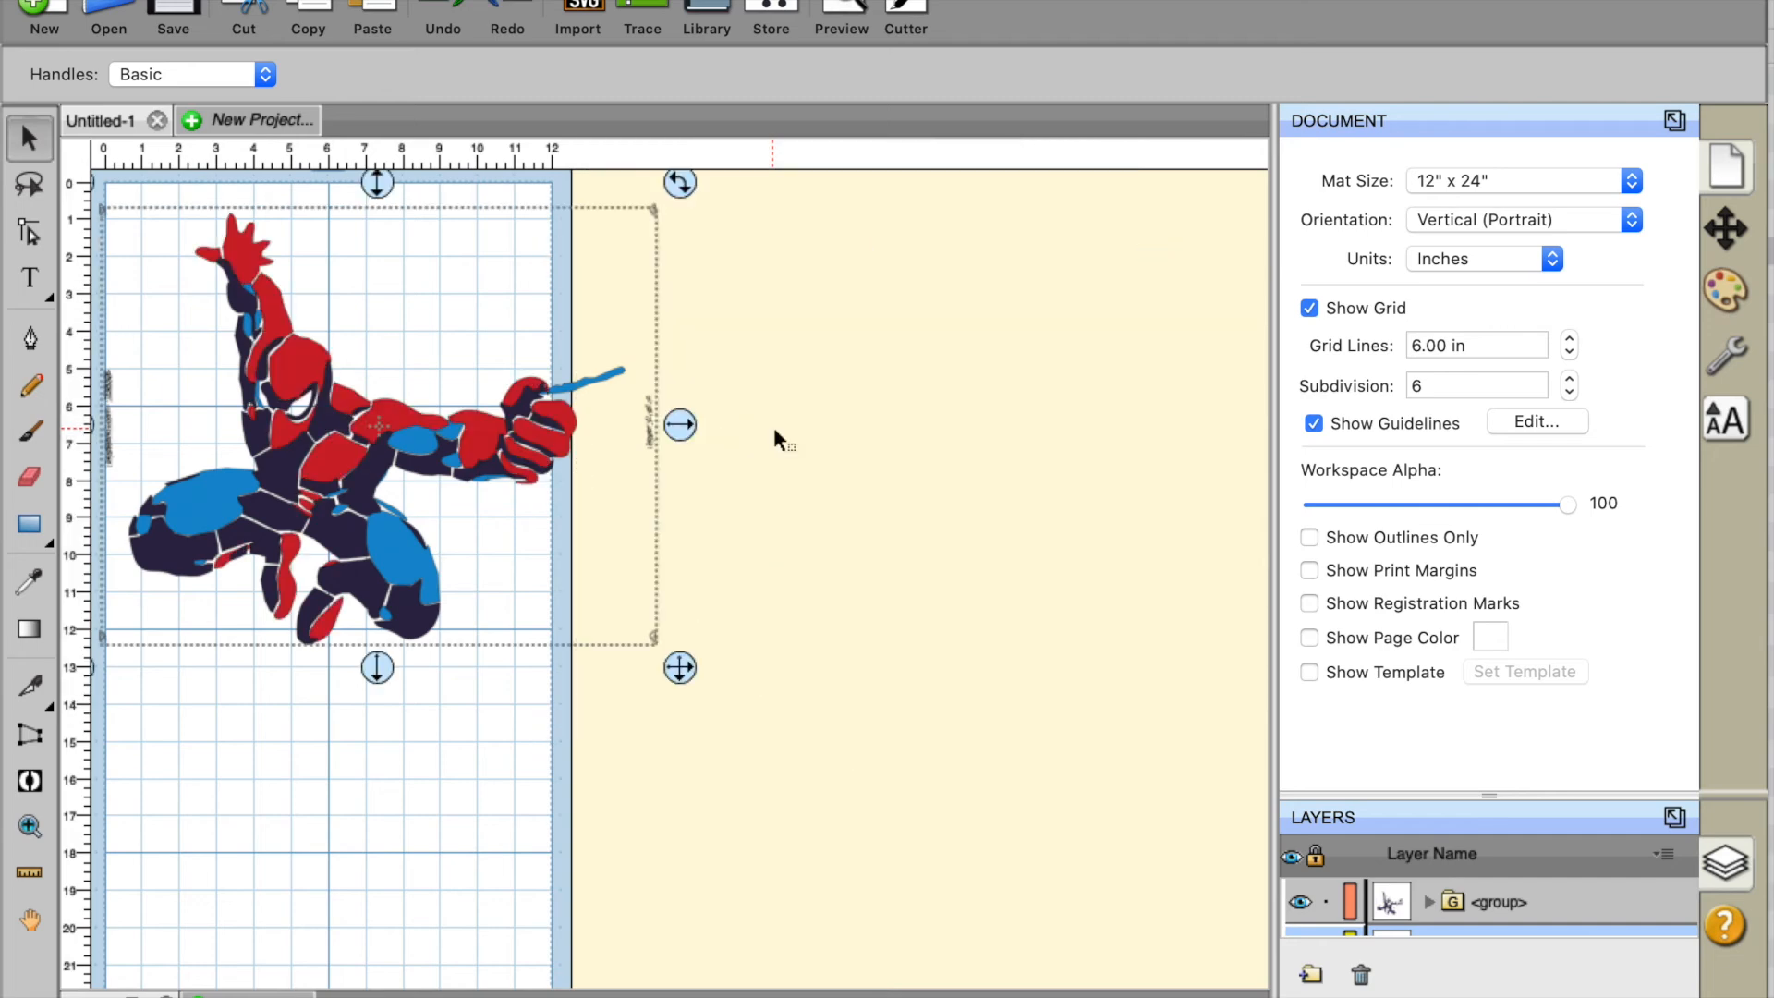
# Select all three layer groups, move them to the mat's top-left corner and scale them down together to about 12 in wide
pyautogui.click(743, 704)
pyautogui.moveTo(676, 715); pyautogui.dragTo(57, 137)
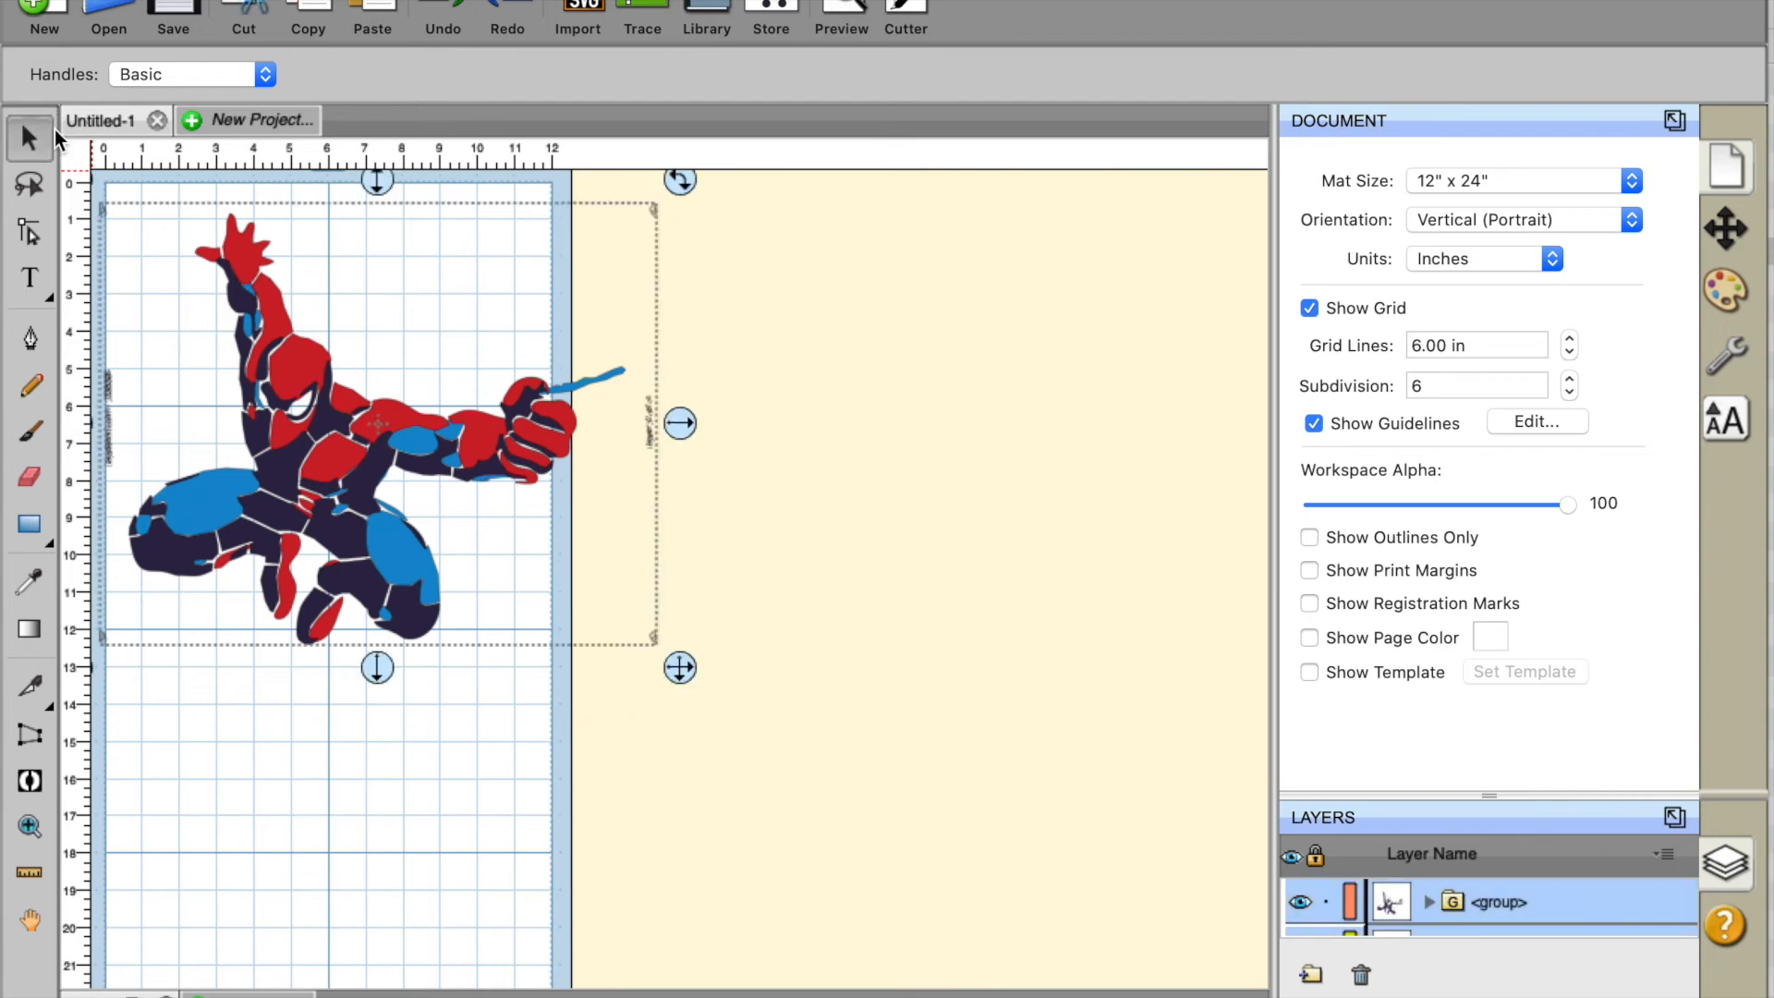
pyautogui.moveTo(293, 365)
pyautogui.mouseDown()
pyautogui.moveTo(811, 506)
pyautogui.moveTo(288, 349)
pyautogui.mouseUp()
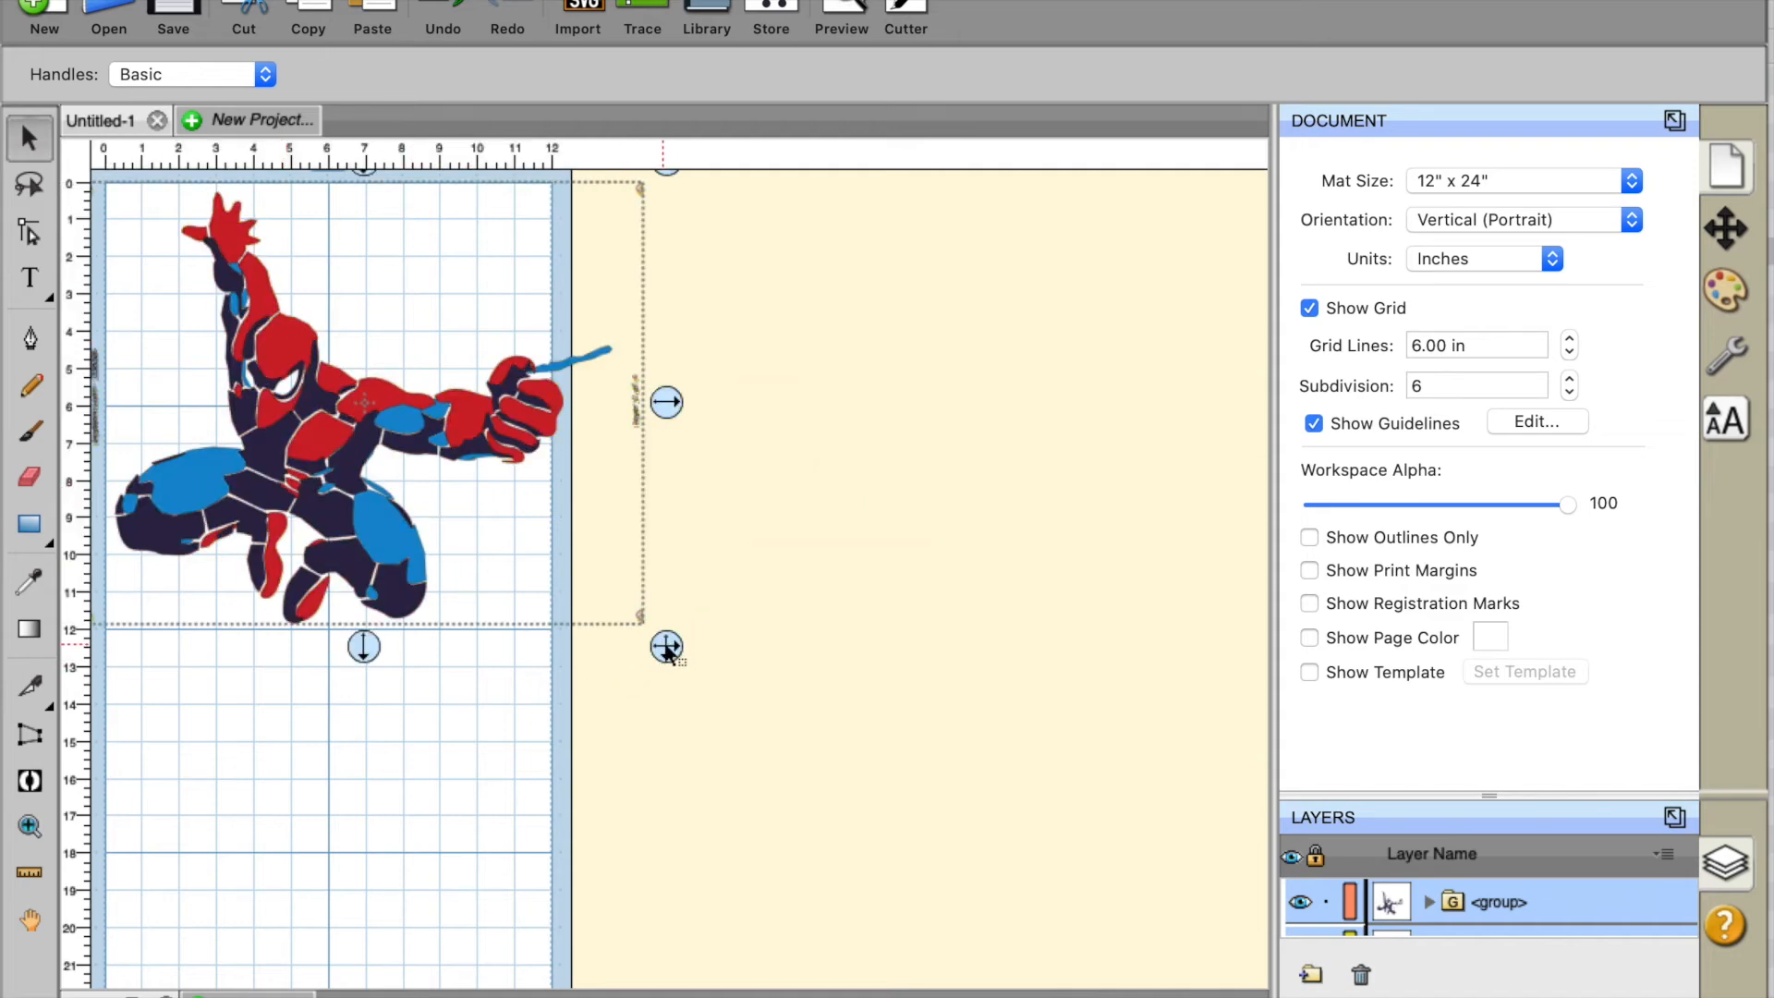
pyautogui.moveTo(666, 647); pyautogui.dragTo(565, 619)
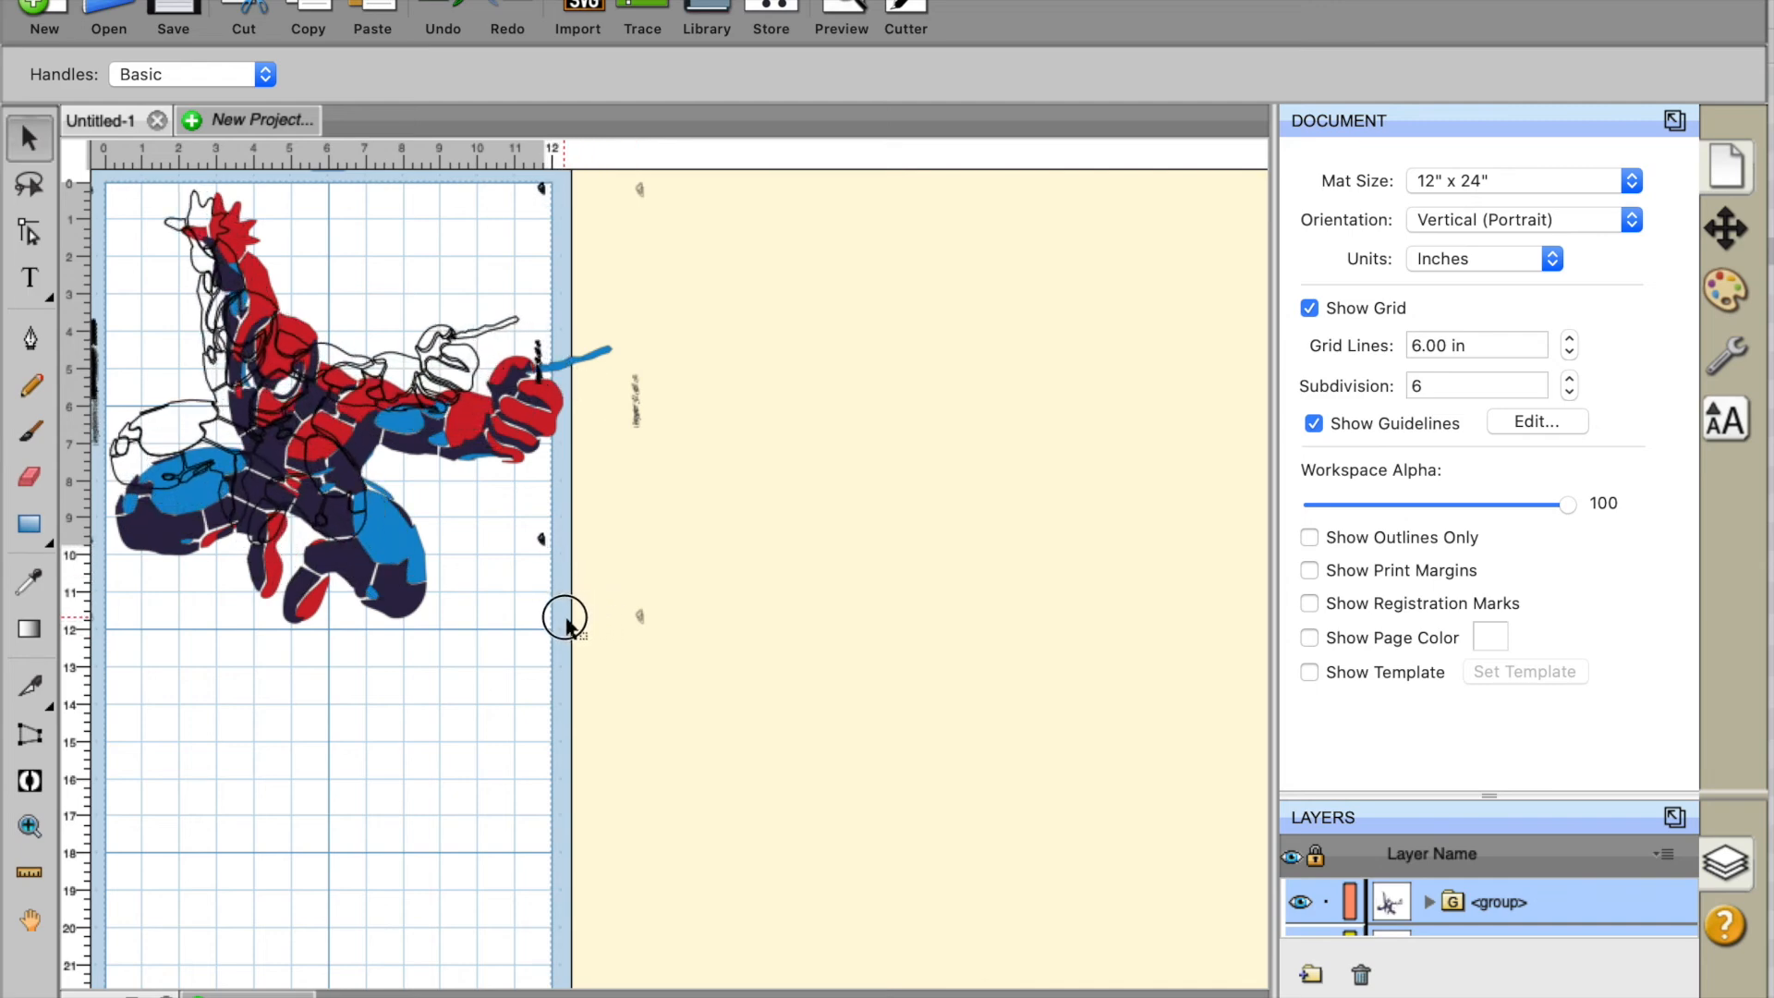
pyautogui.moveTo(565, 617); pyautogui.dragTo(560, 619)
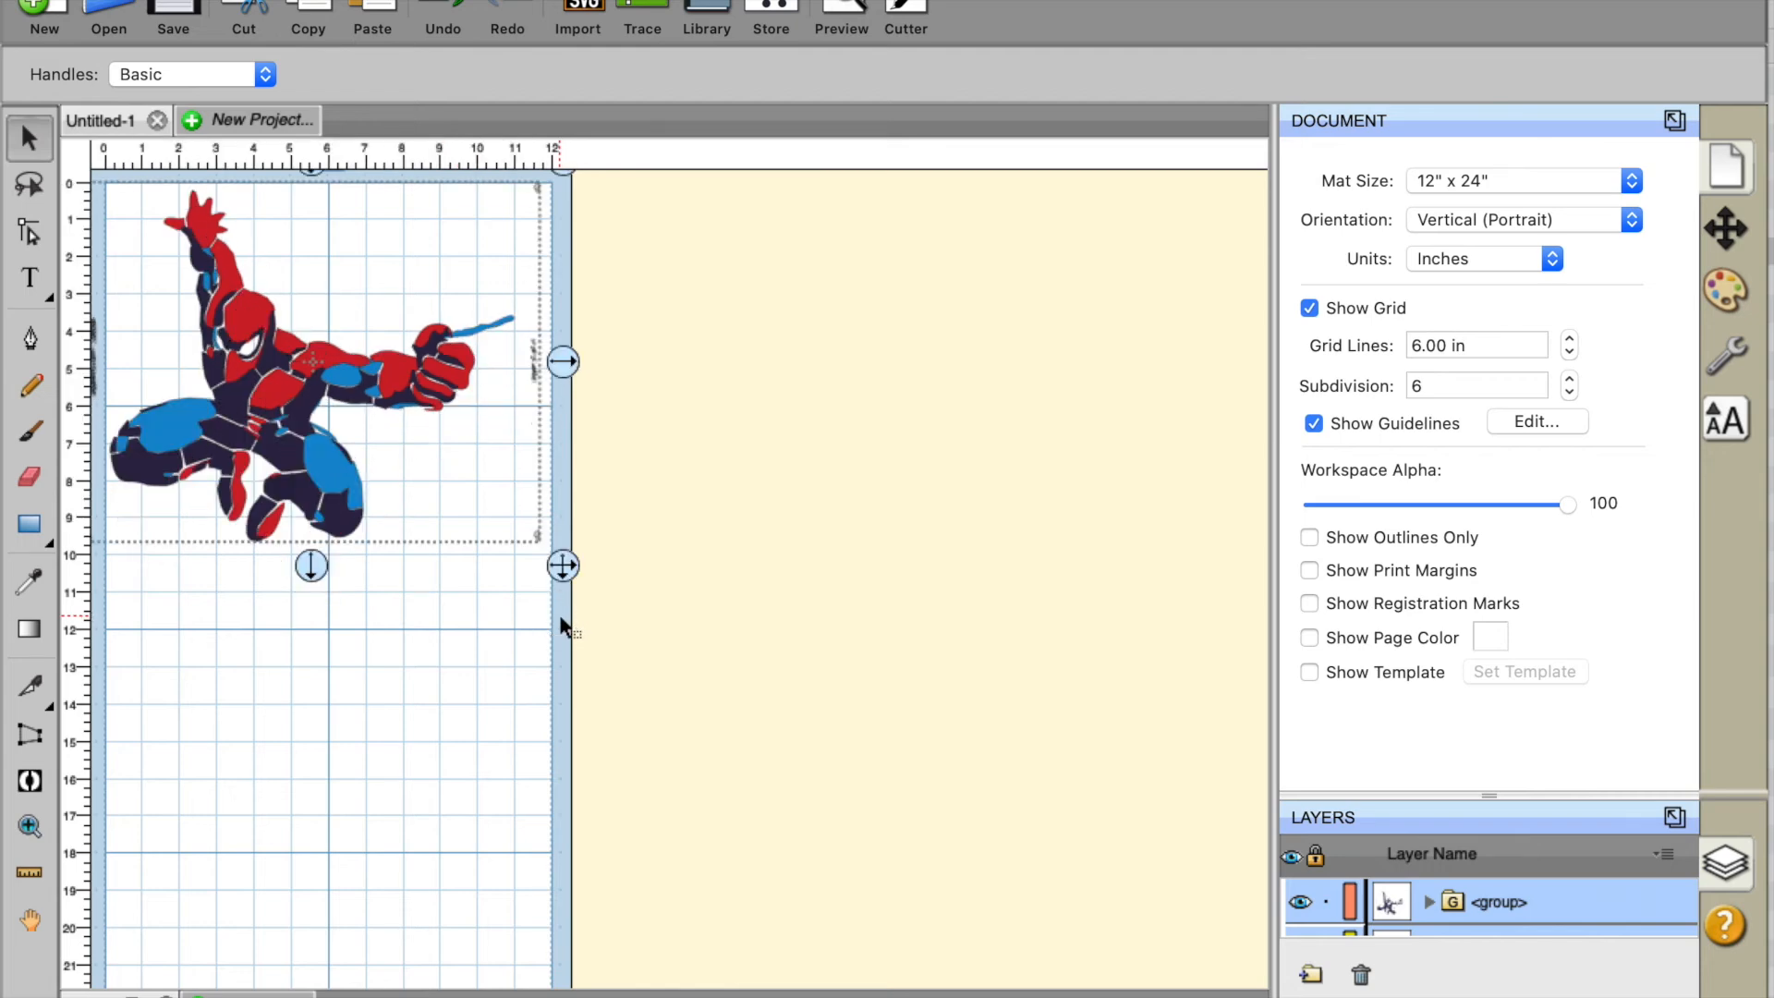
# Shrink the stacked layers proportionally to about 11.7 in wide and reposition them so every registration mark lies inside the mat
pyautogui.click(286, 392)
pyautogui.moveTo(287, 391); pyautogui.dragTo(290, 400)
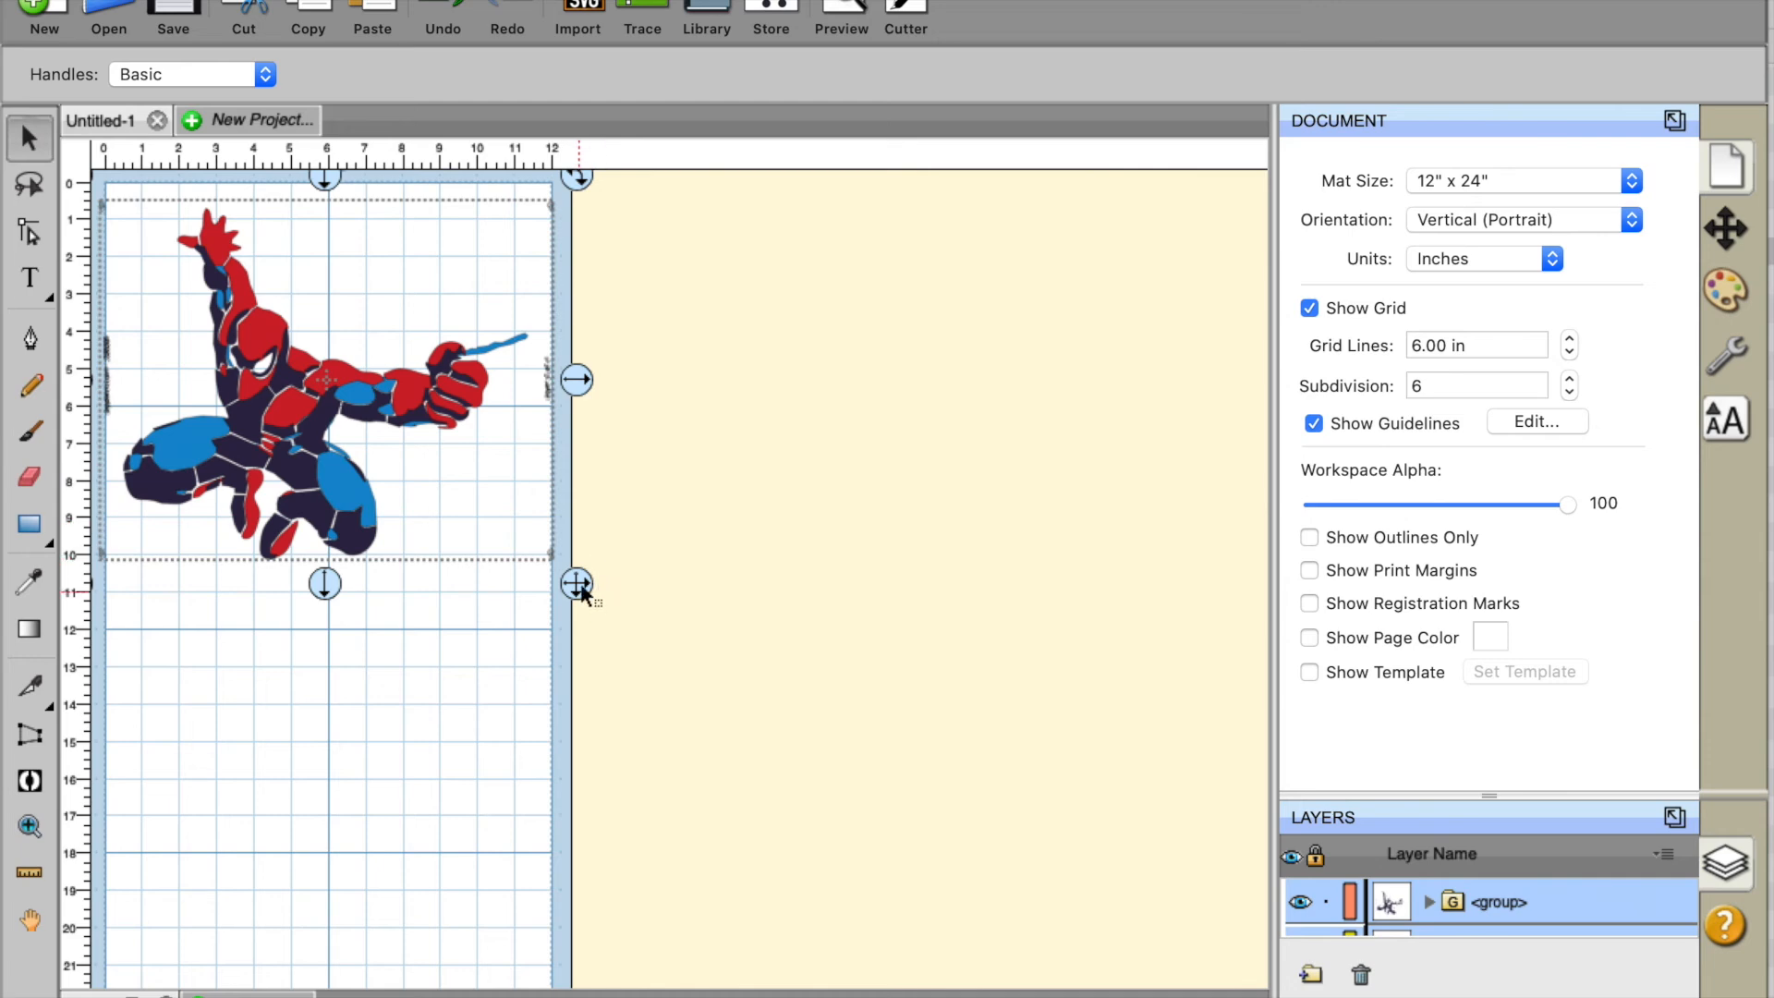
pyautogui.moveTo(580, 590); pyautogui.dragTo(527, 580)
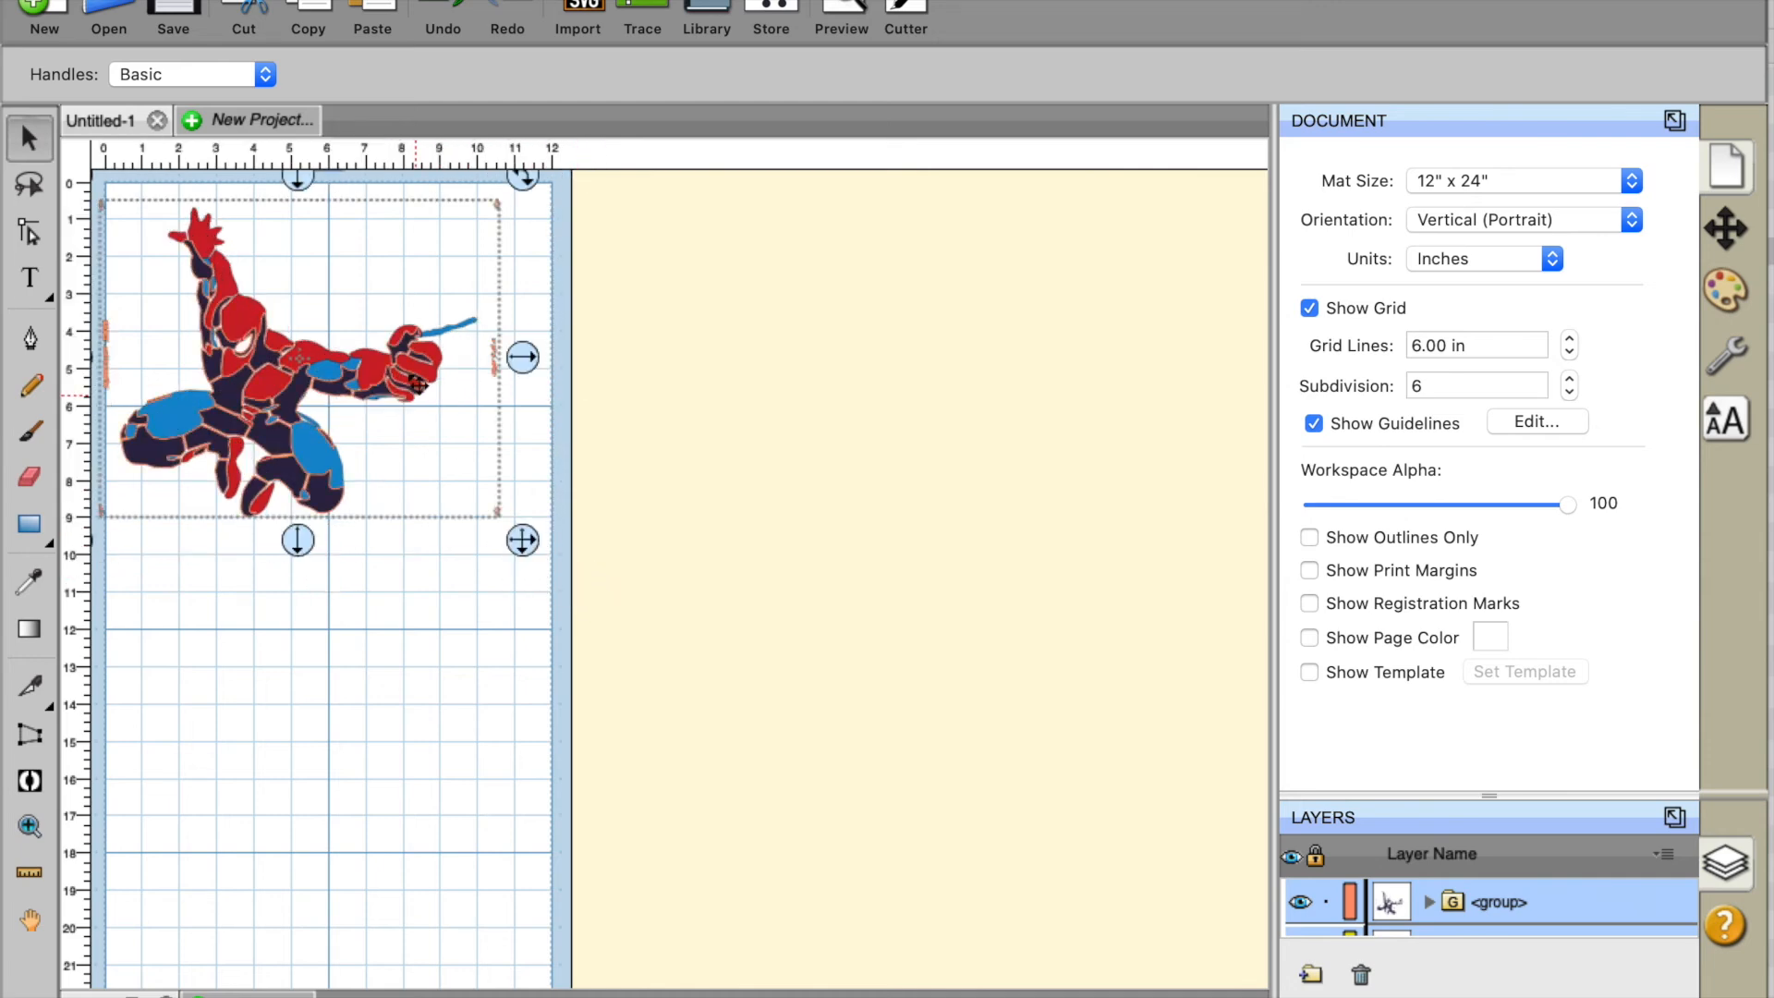
pyautogui.moveTo(523, 539); pyautogui.dragTo(560, 574)
pyautogui.moveTo(255, 334); pyautogui.dragTo(275, 343)
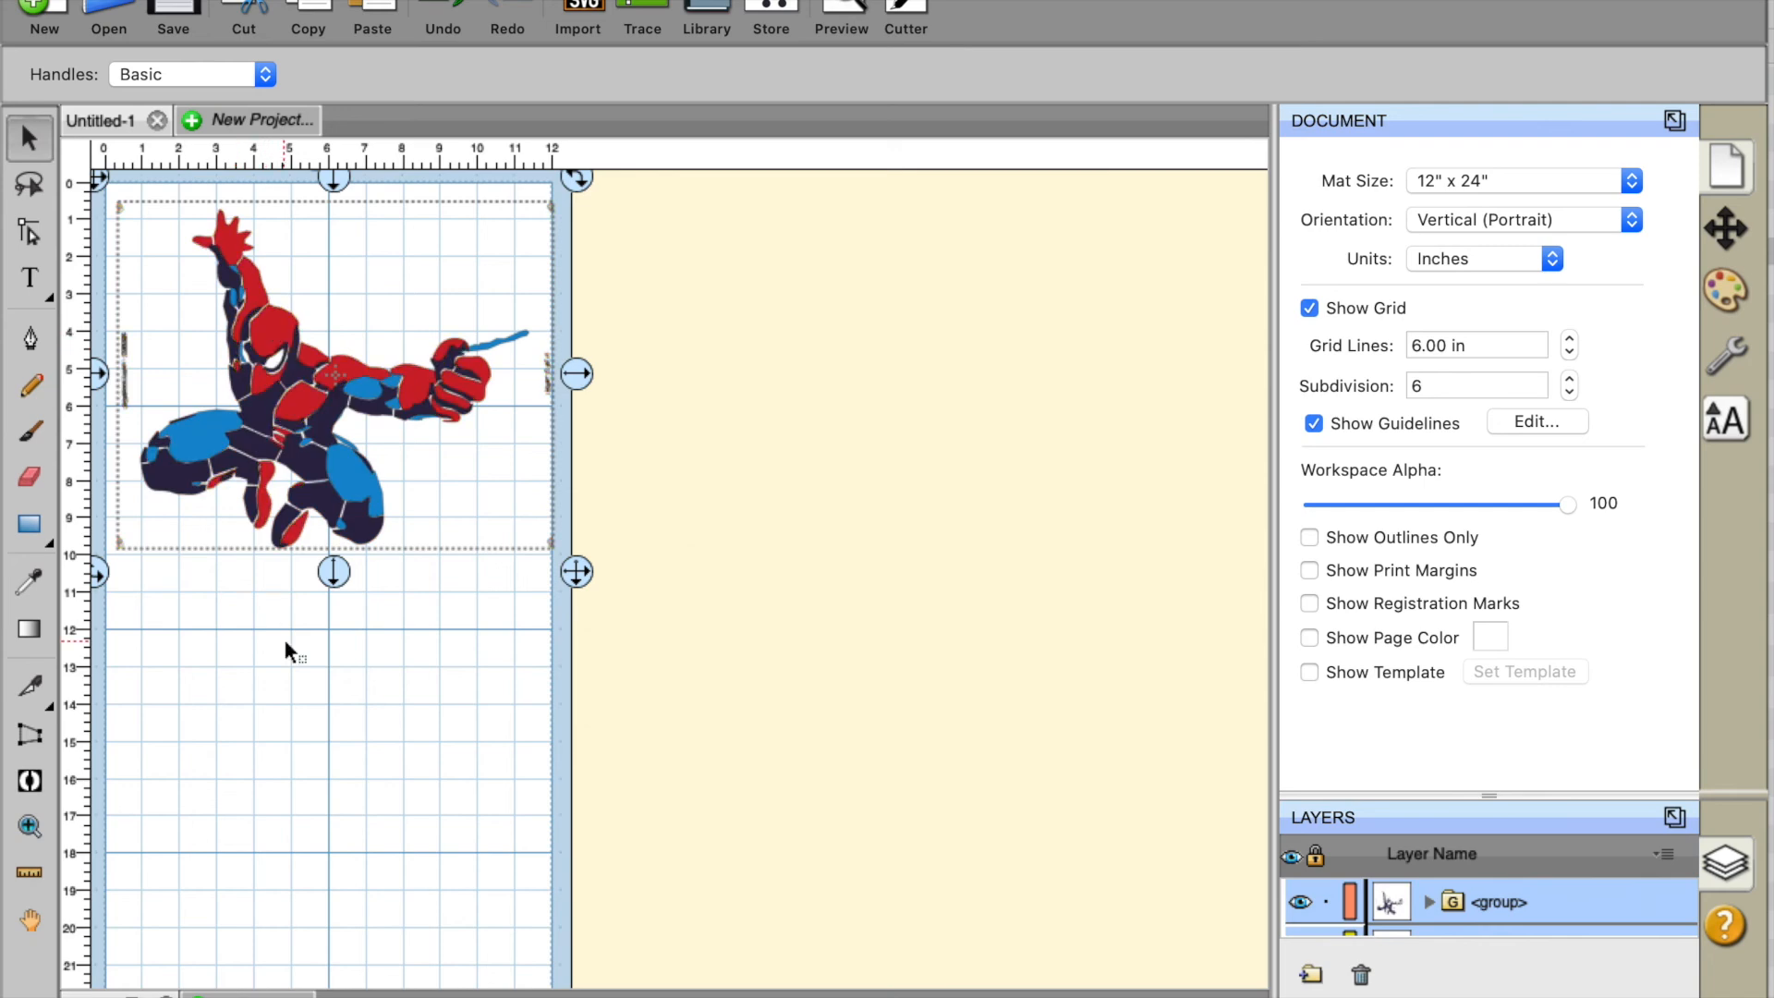
pyautogui.moveTo(270, 338); pyautogui.dragTo(265, 326)
pyautogui.click(392, 713)
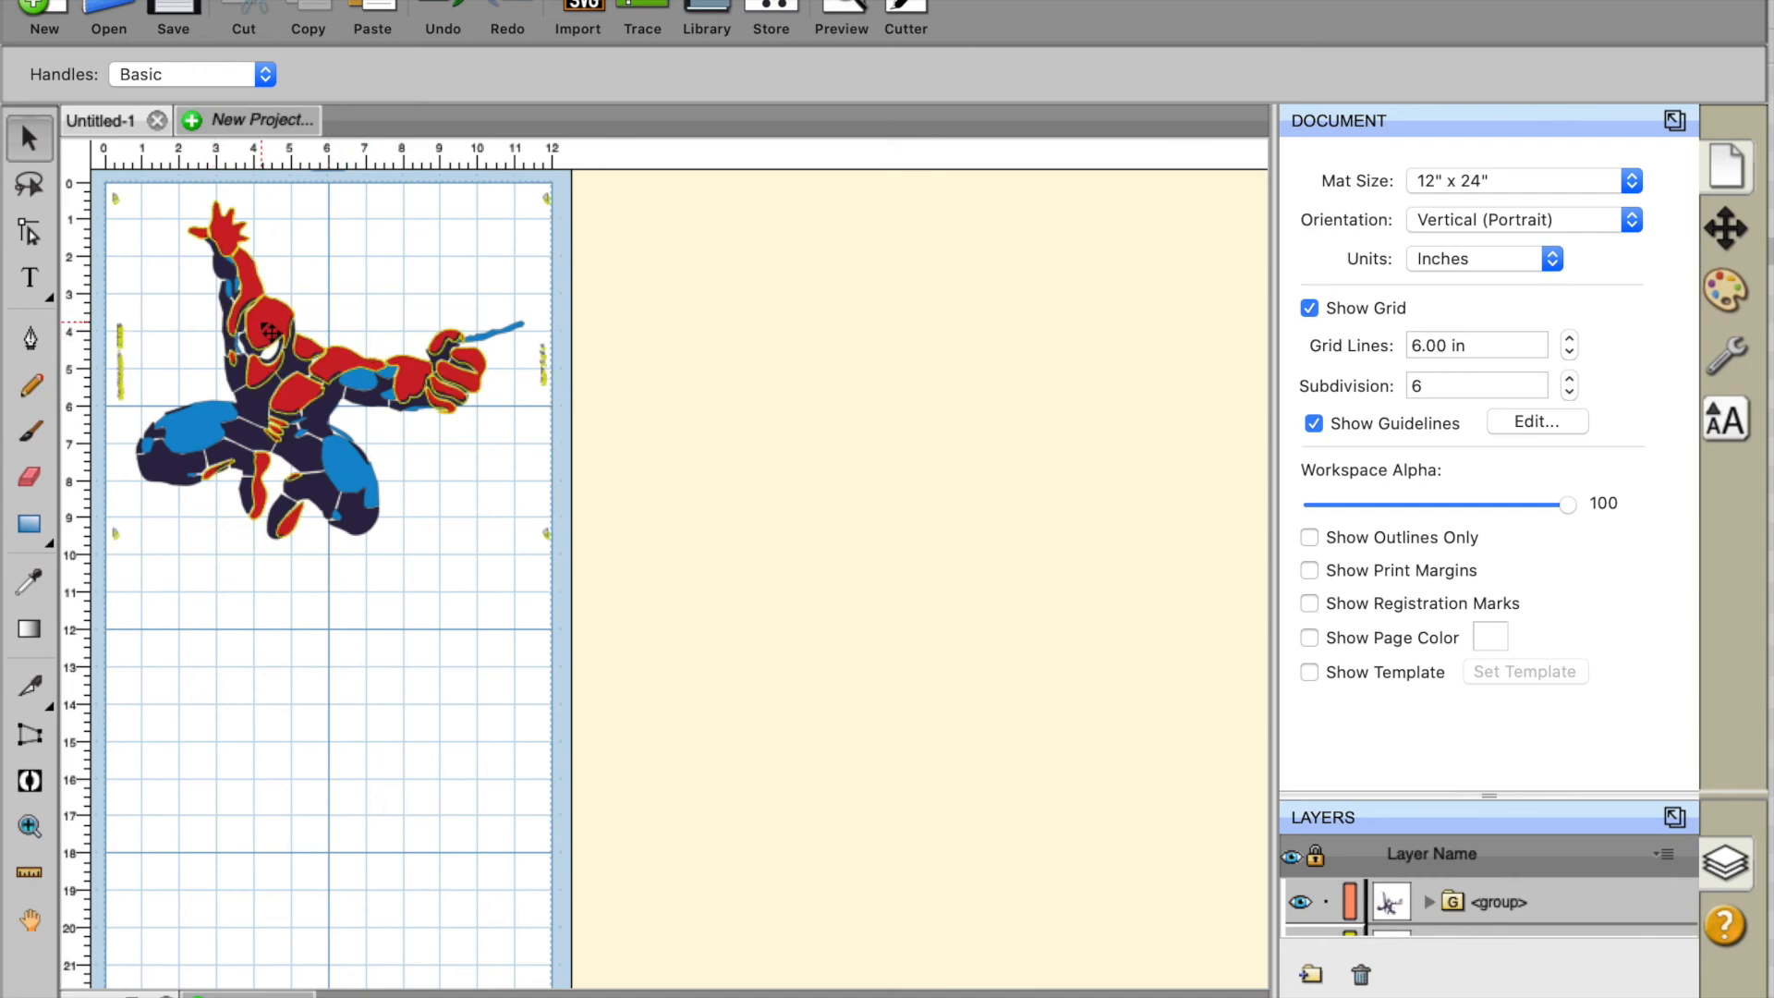
# Switch to Chrome to view the custom stencil's Bay Stencil order page, and return to Sure Cuts A Lot
pyautogui.press('super+Tab')
pyautogui.press('super+Tab')
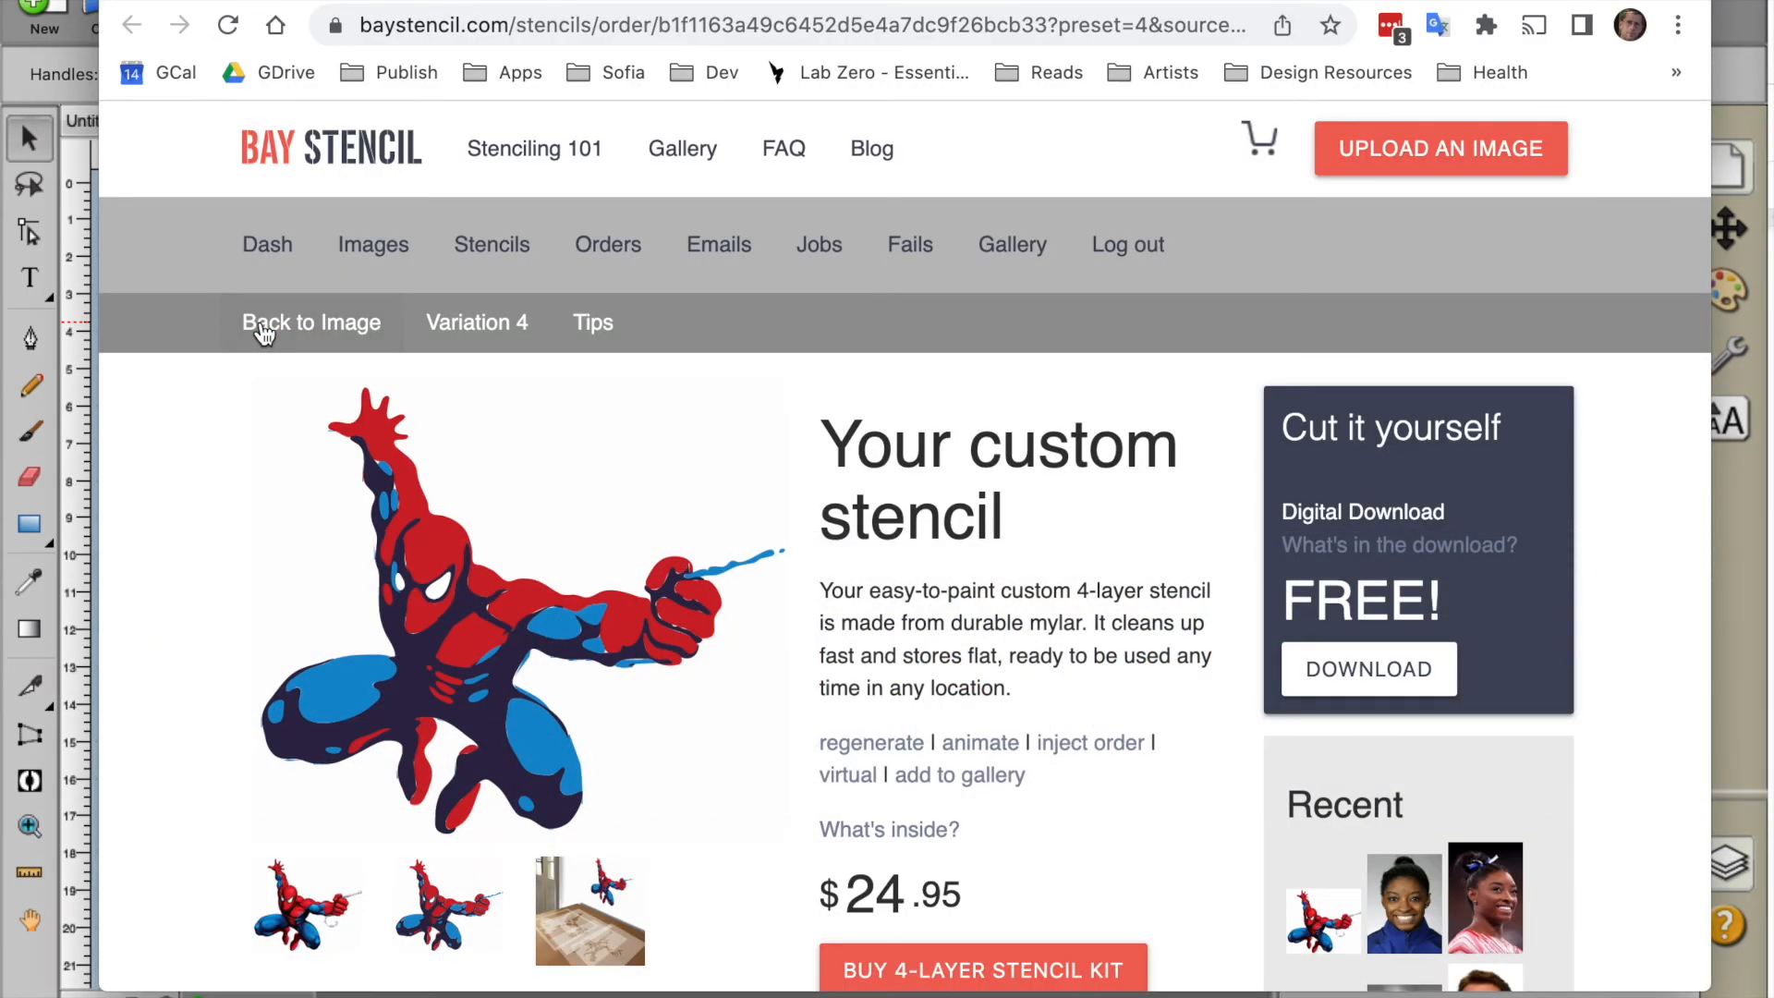
pyautogui.press('super+Tab')
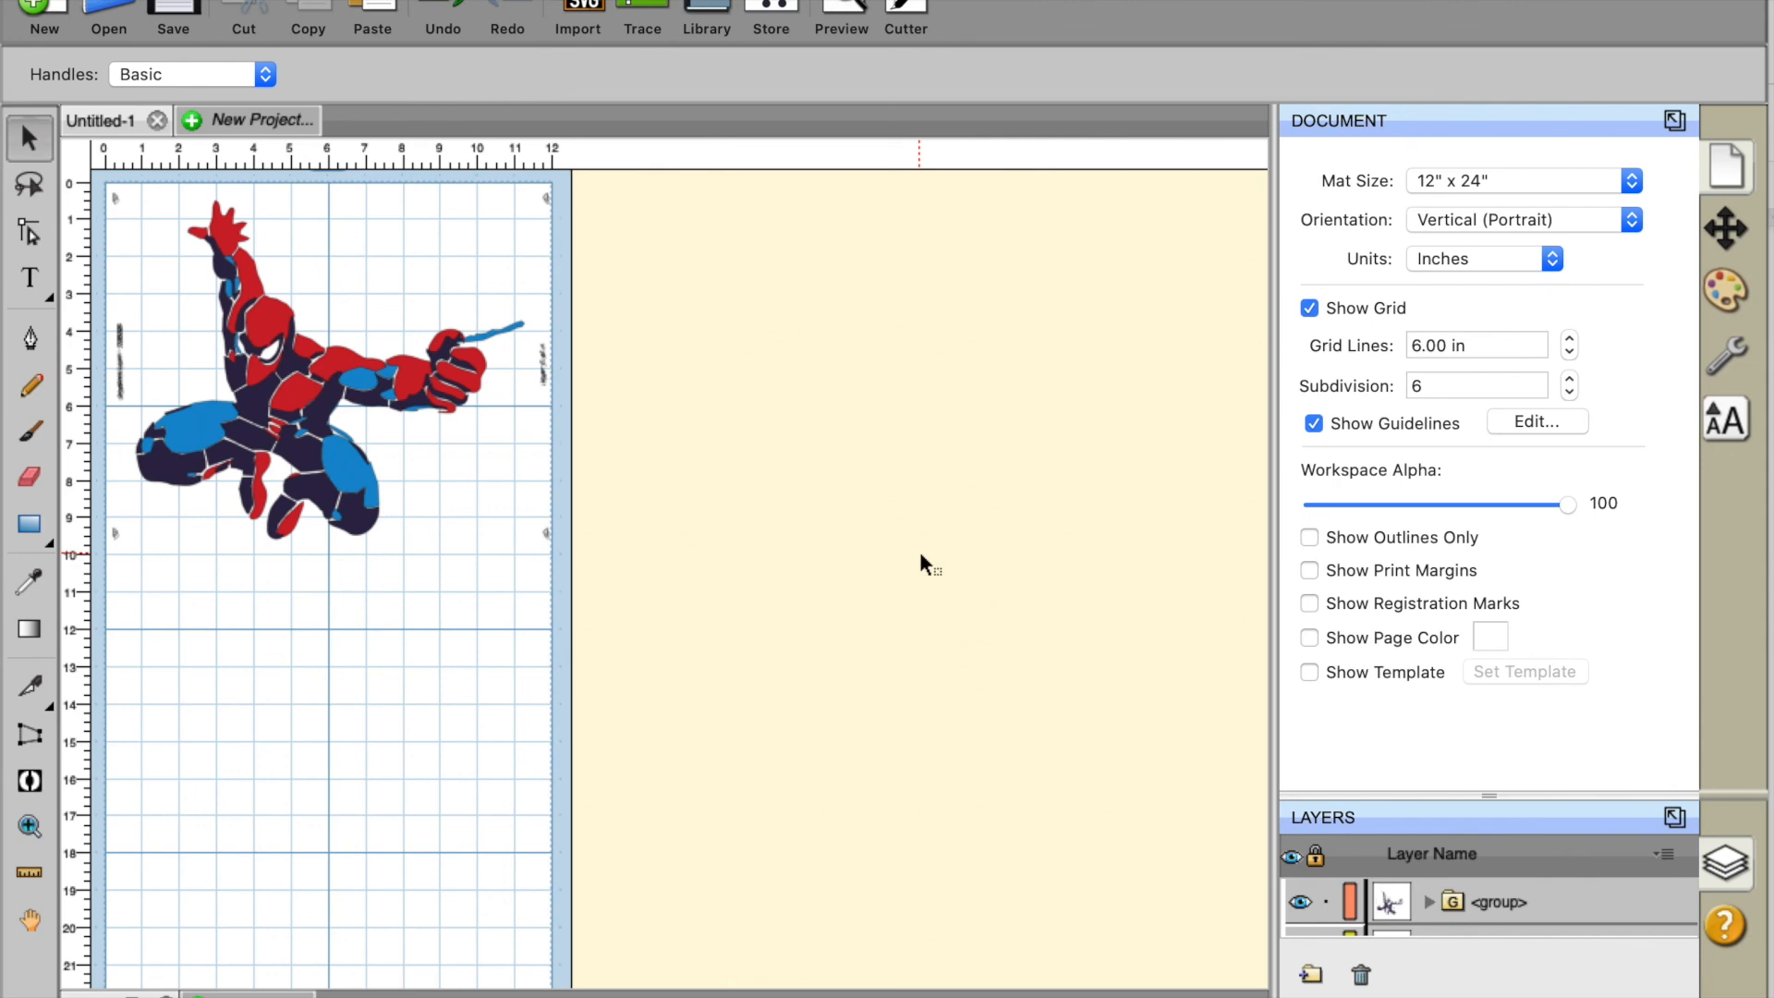
# Switch to Finder and view which applications can open 4-2-bridged.svg from the svg-layers folder, without opening it
pyautogui.press('super+Tab')
pyautogui.press('super+Tab')
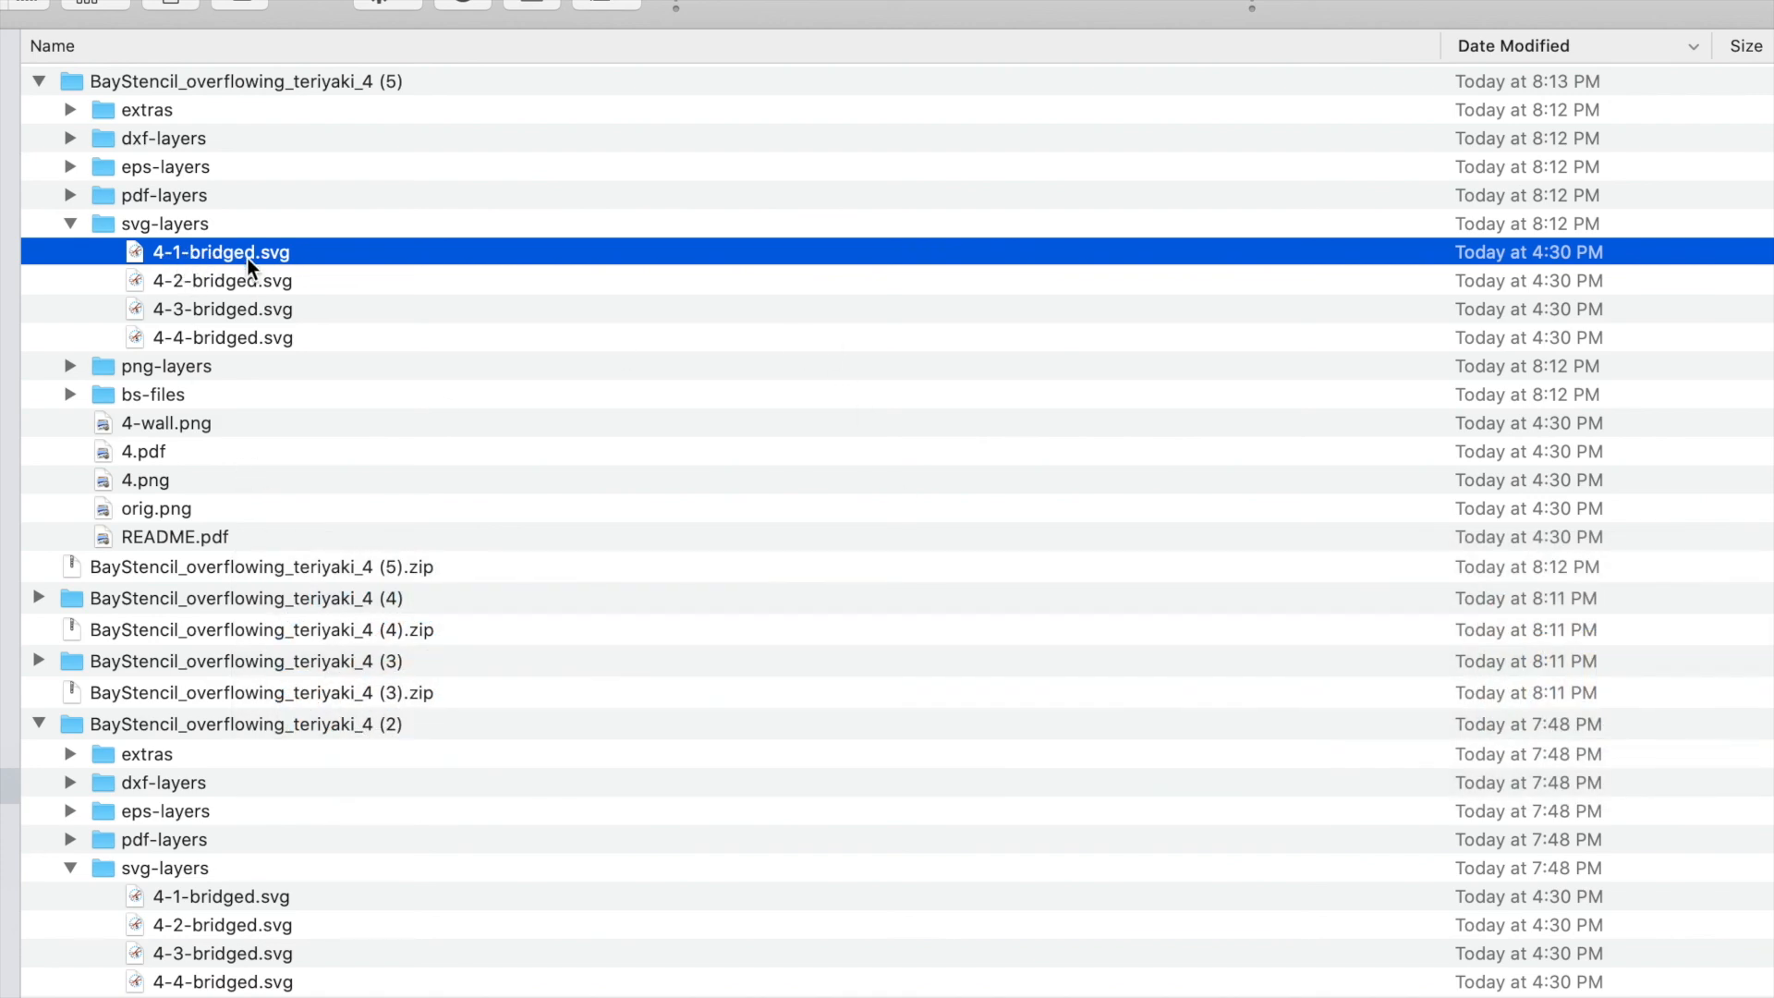
pyautogui.click(235, 280)
pyautogui.rightClick(235, 280)
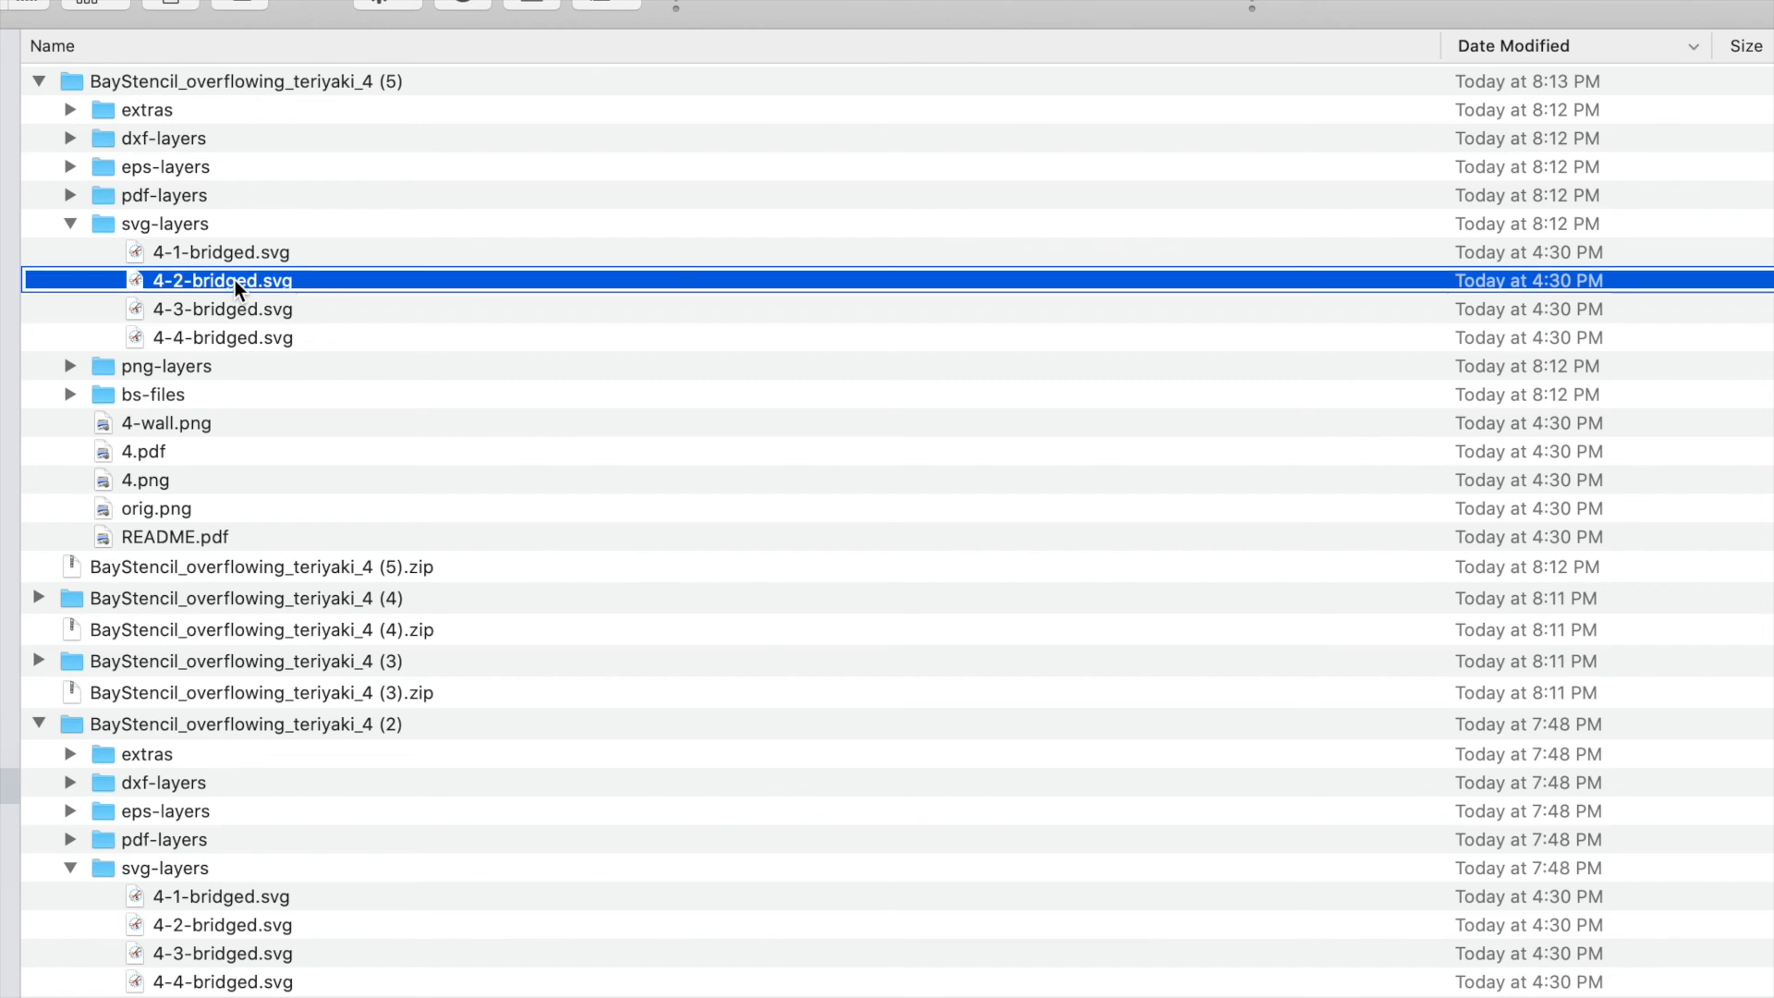
pyautogui.moveTo(330, 328)
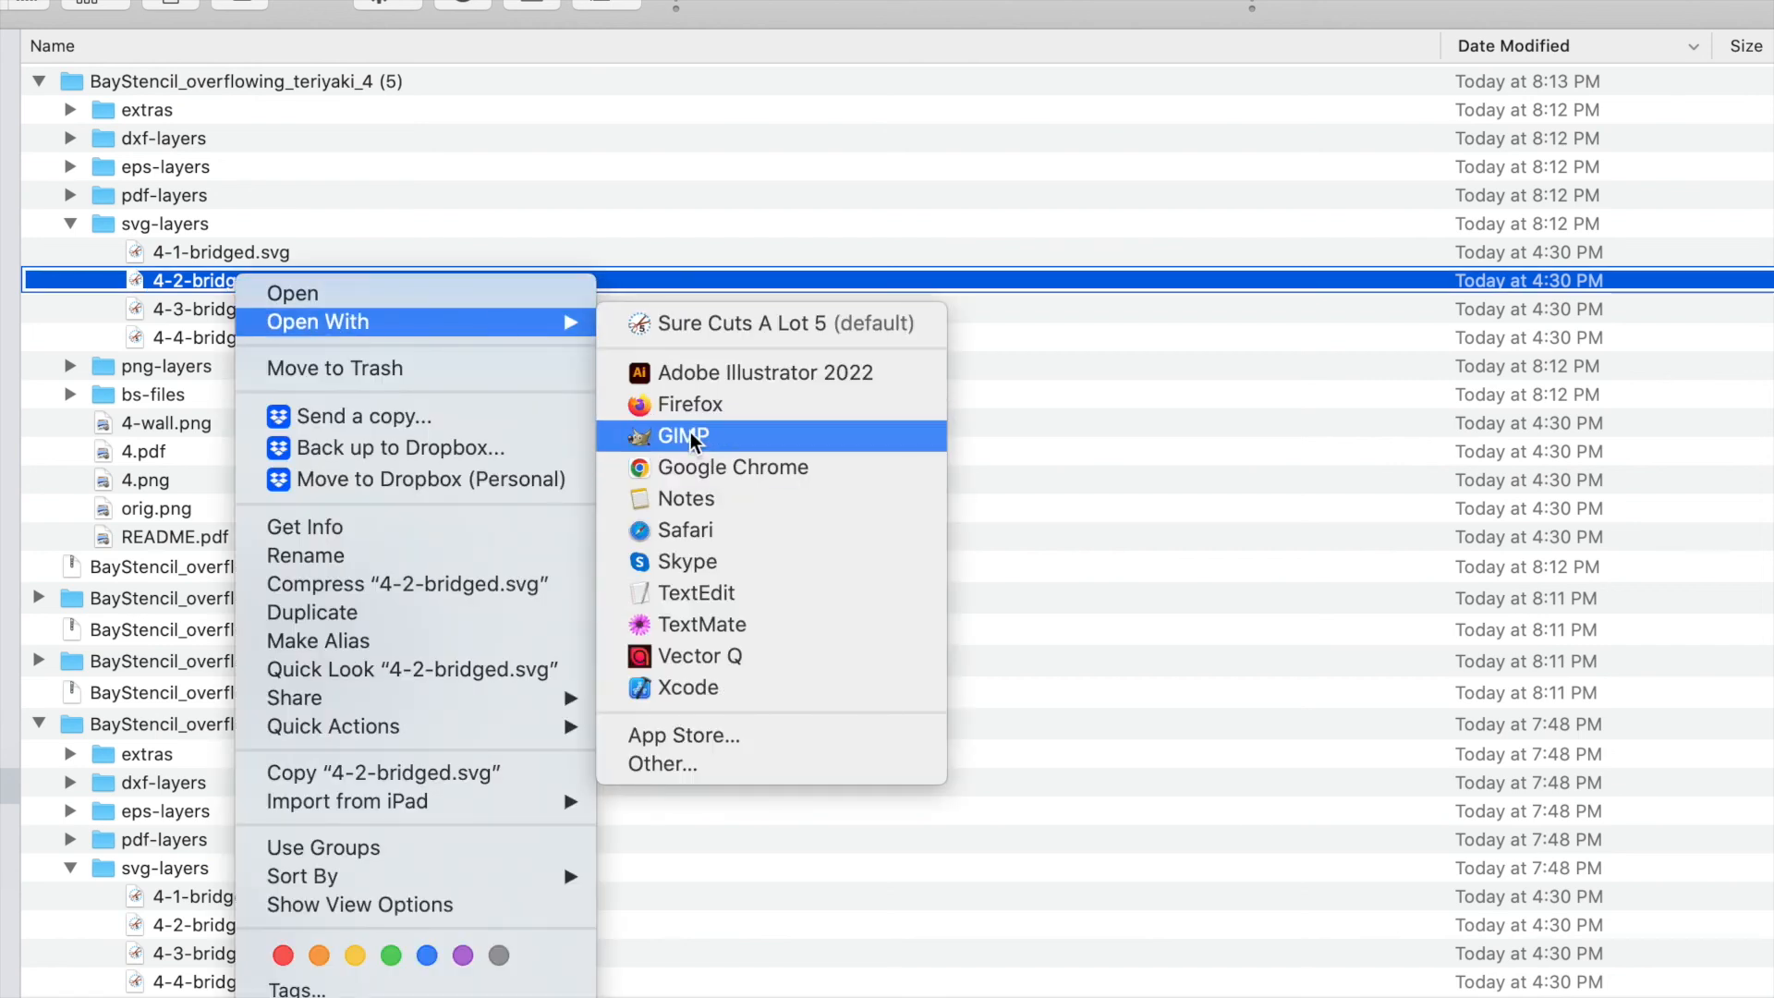
pyautogui.click(801, 653)
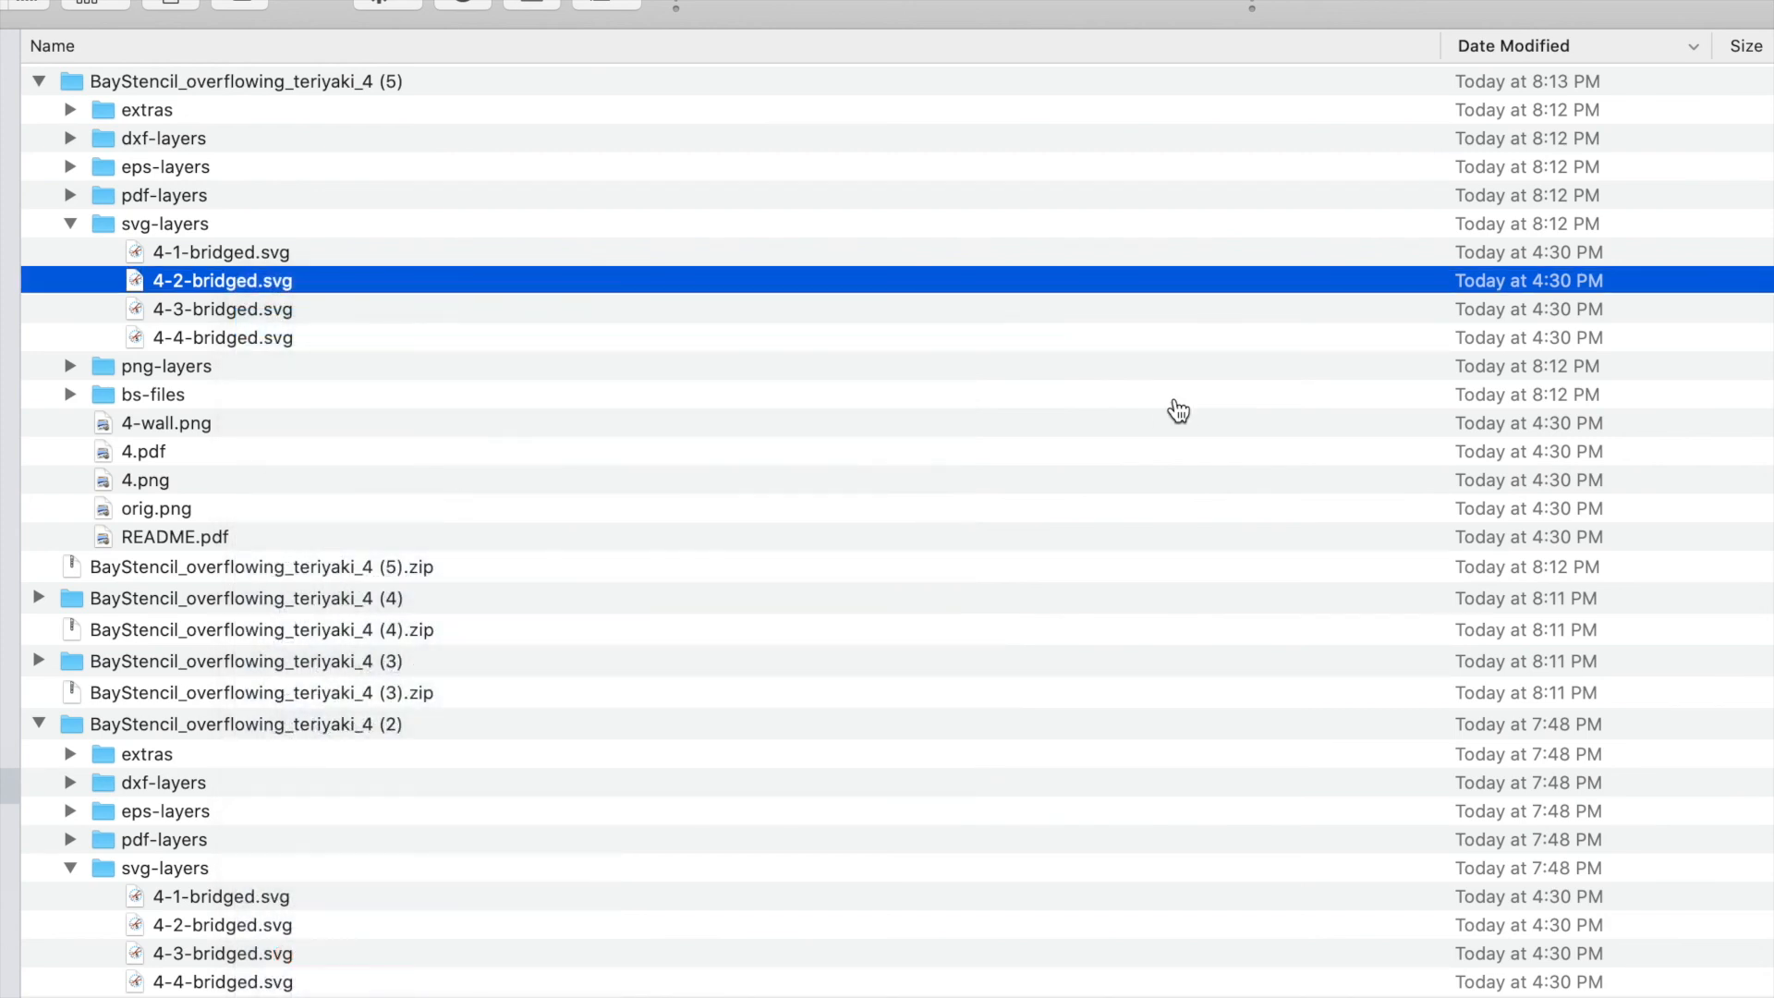
pyautogui.press('super+Tab')
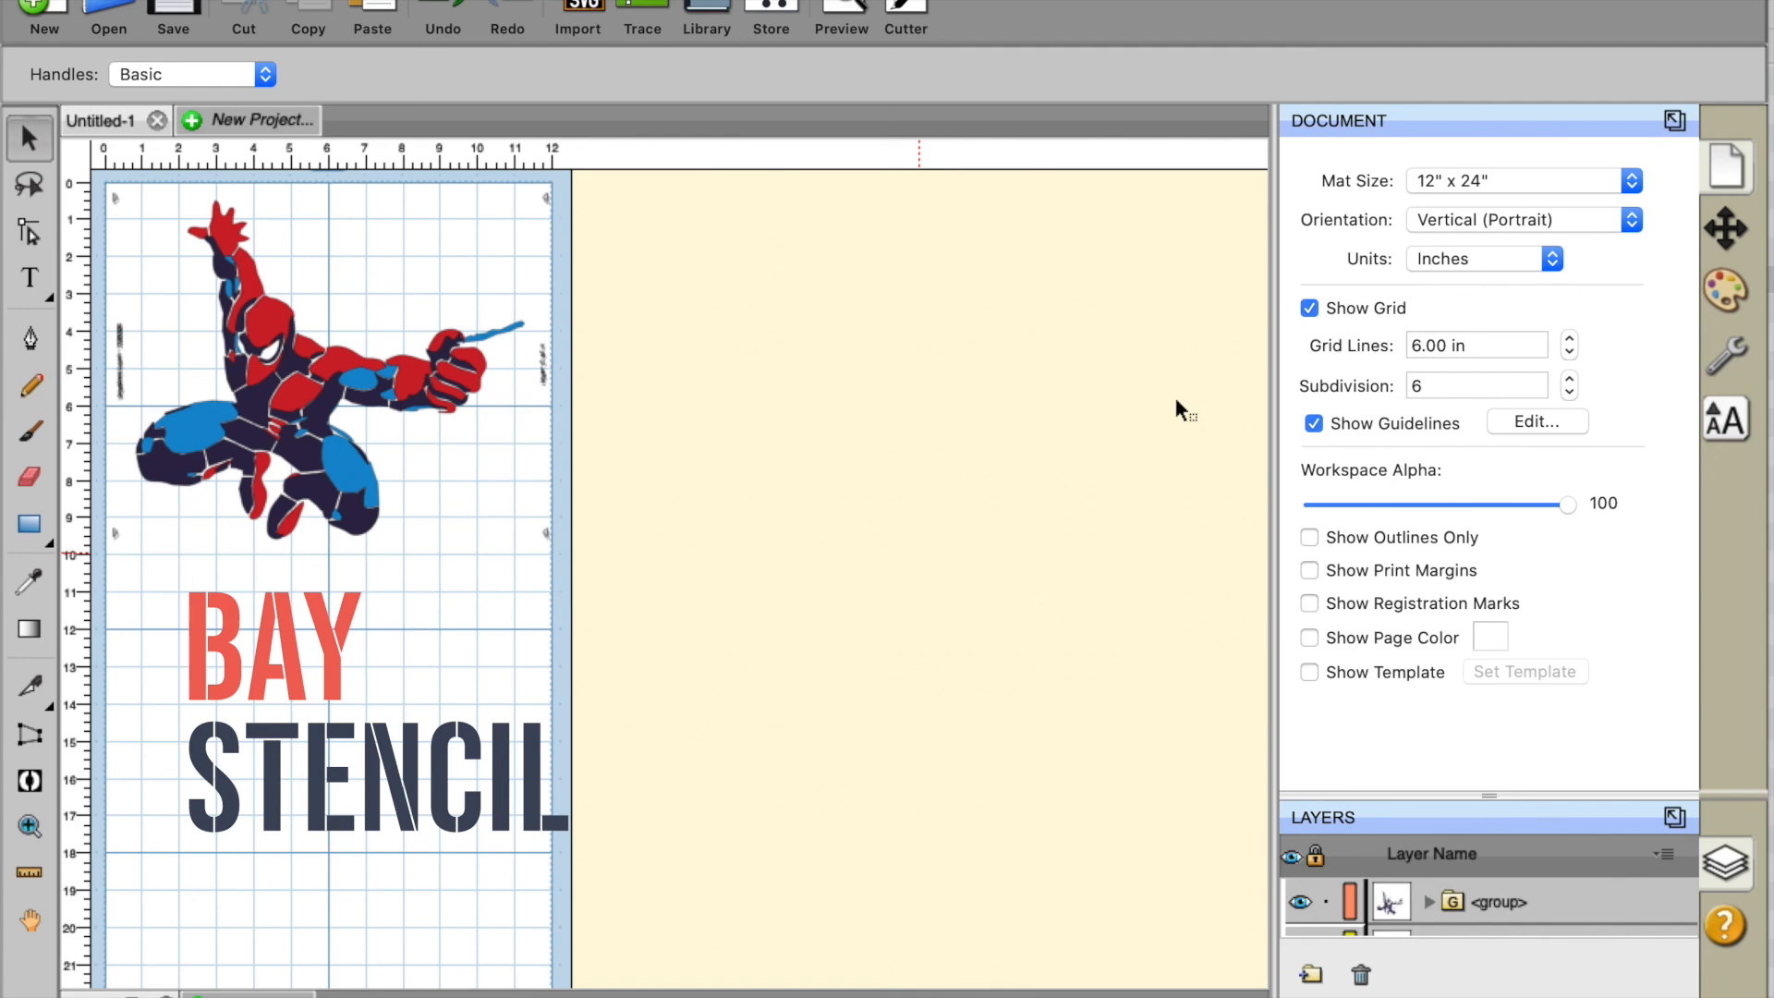
pyautogui.press('super+Tab')
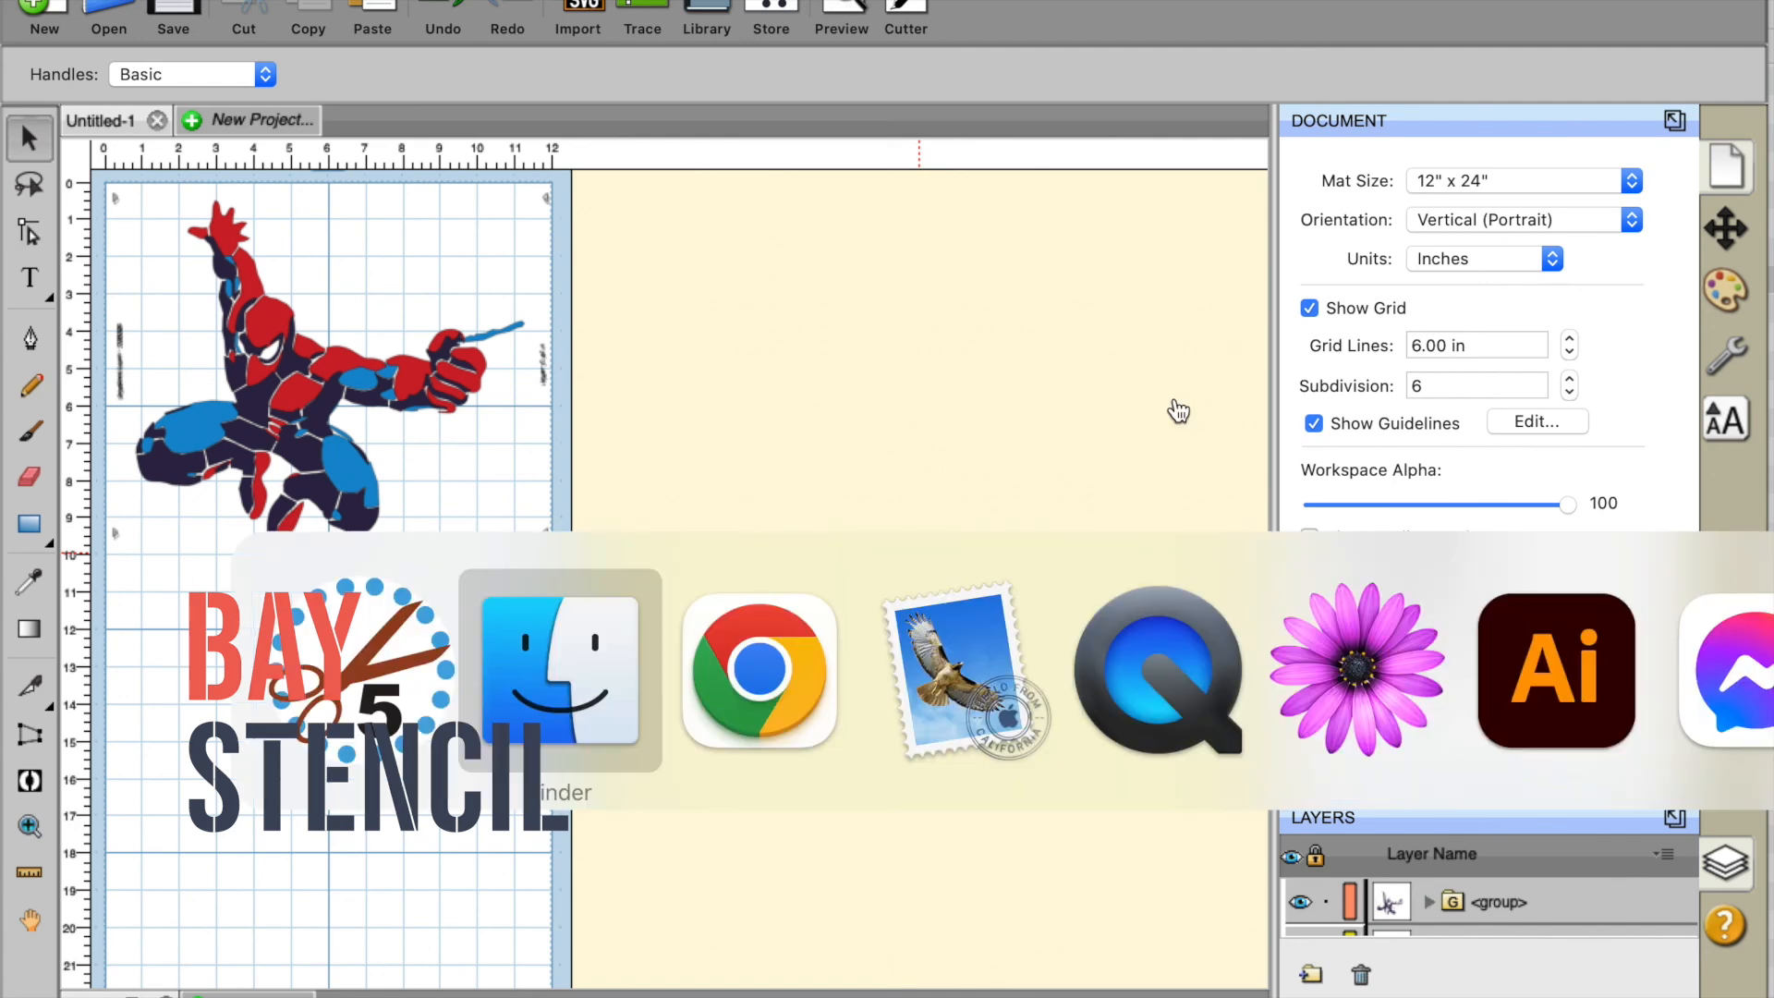
pyautogui.press('super+Tab')
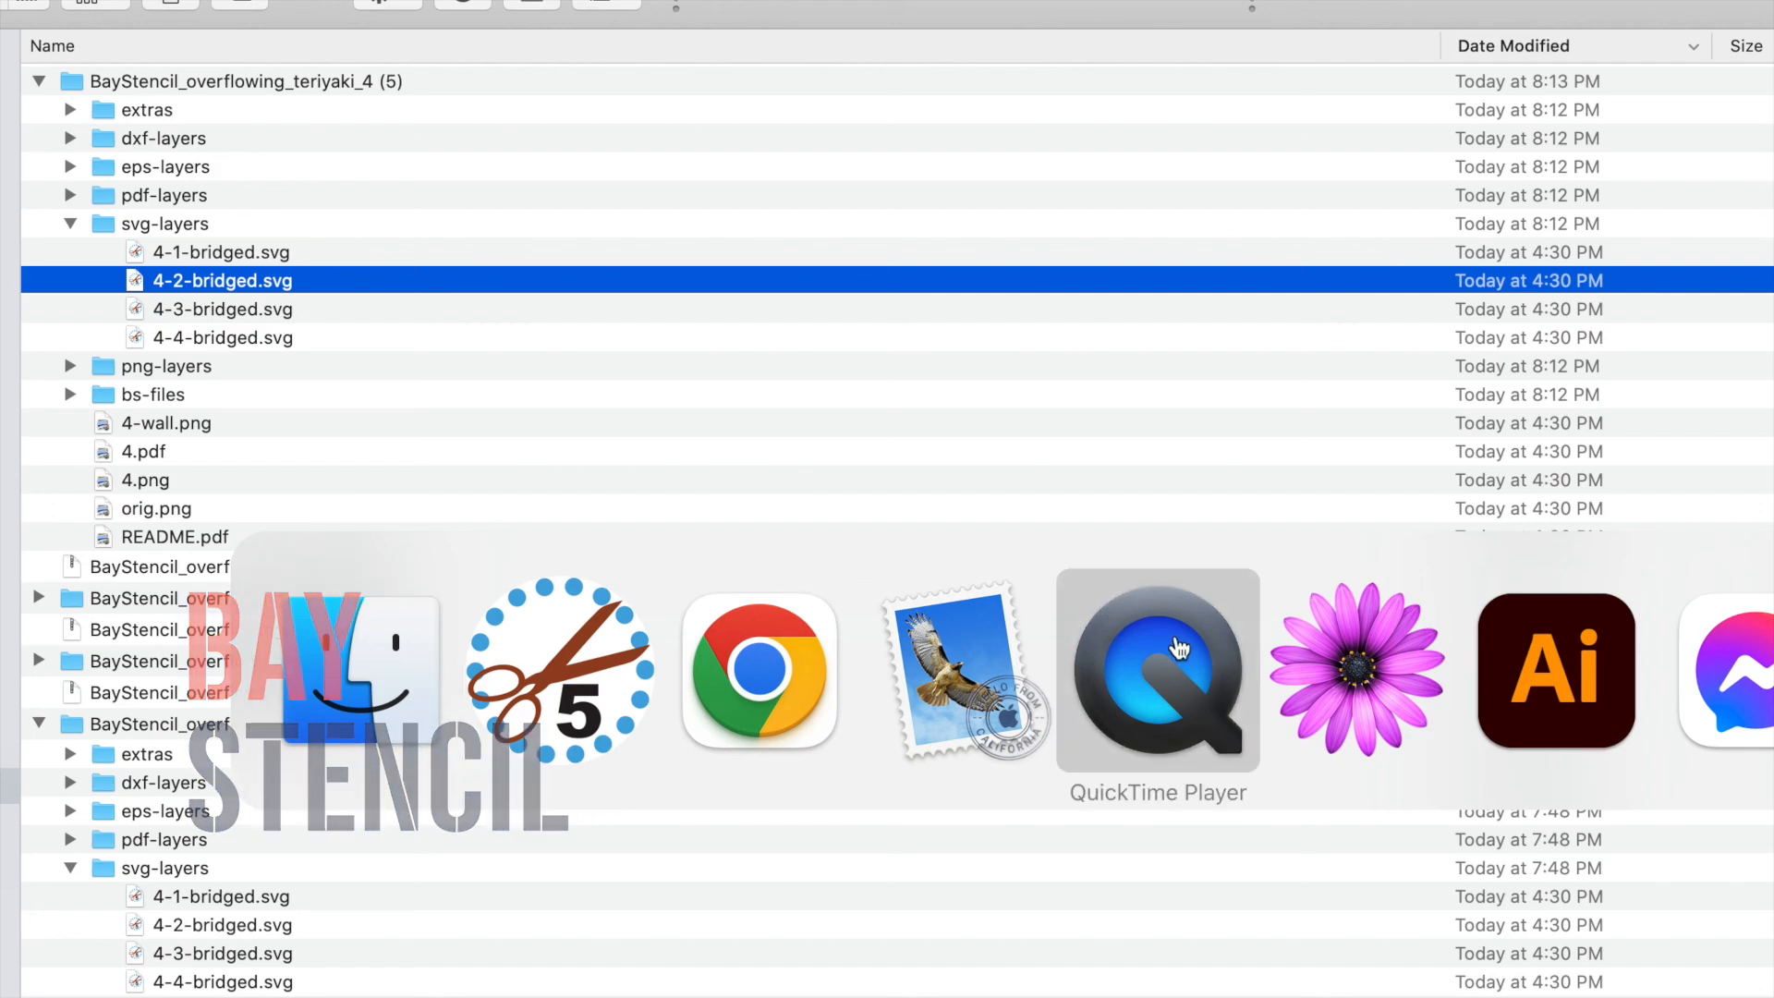
pyautogui.click(1159, 682)
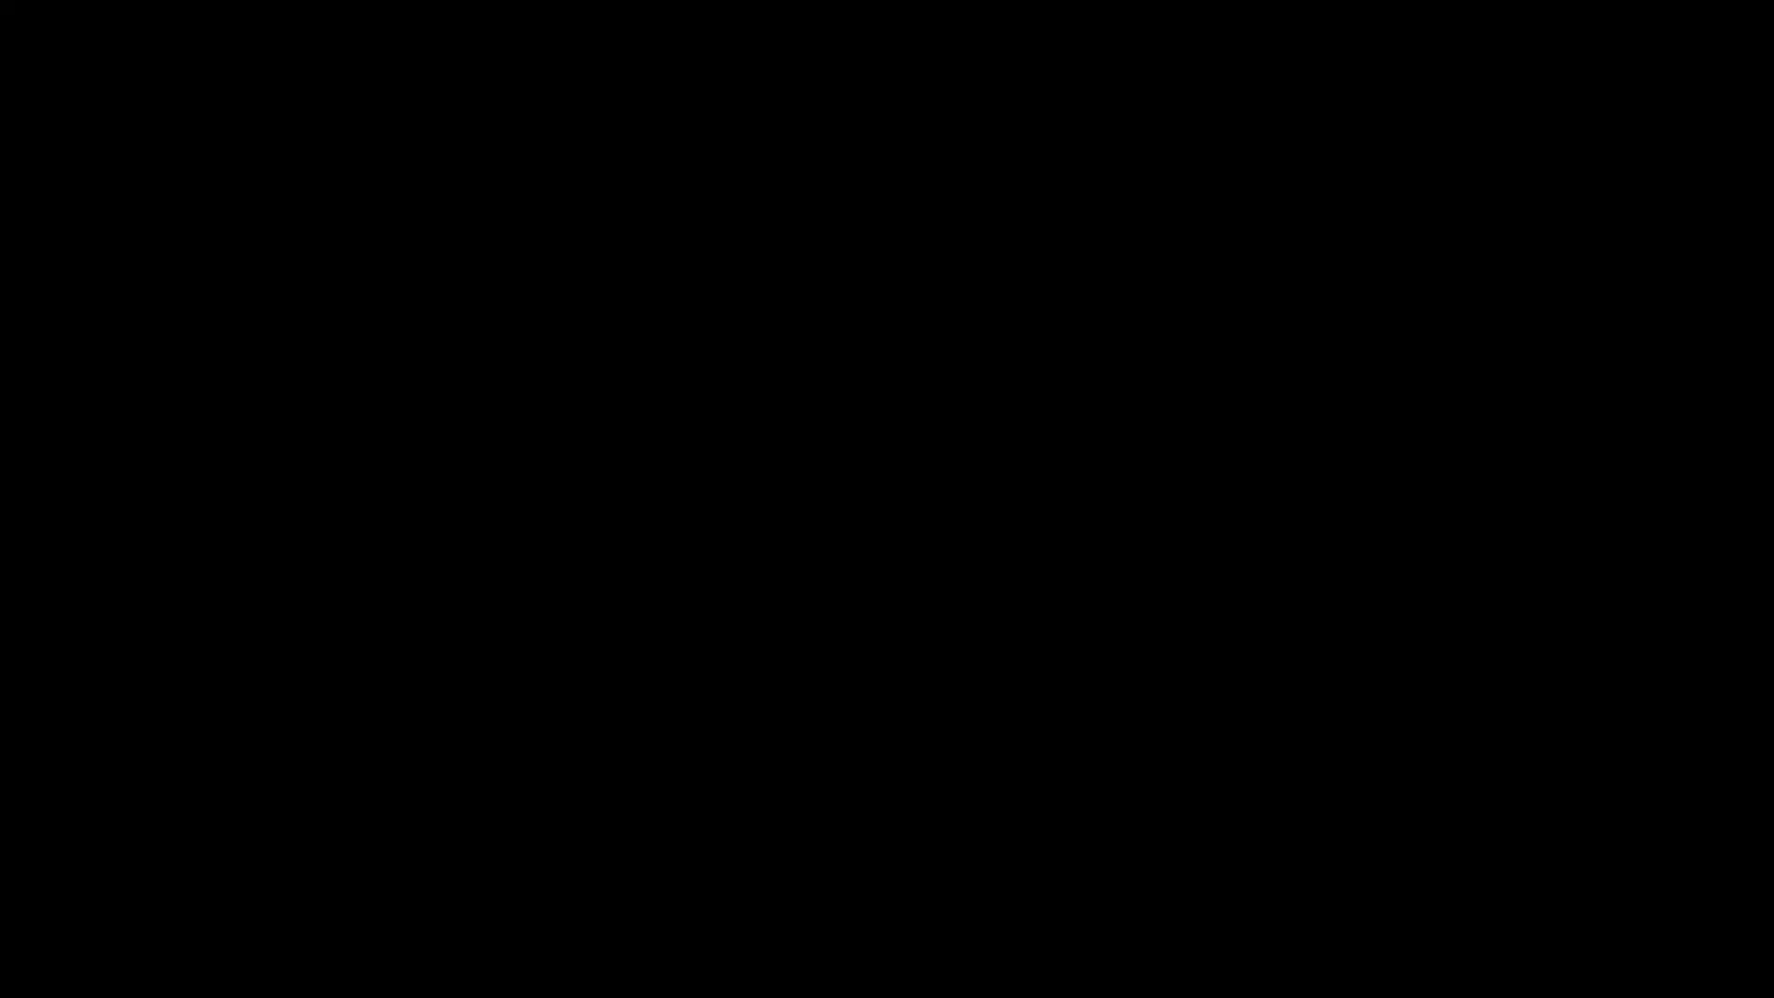